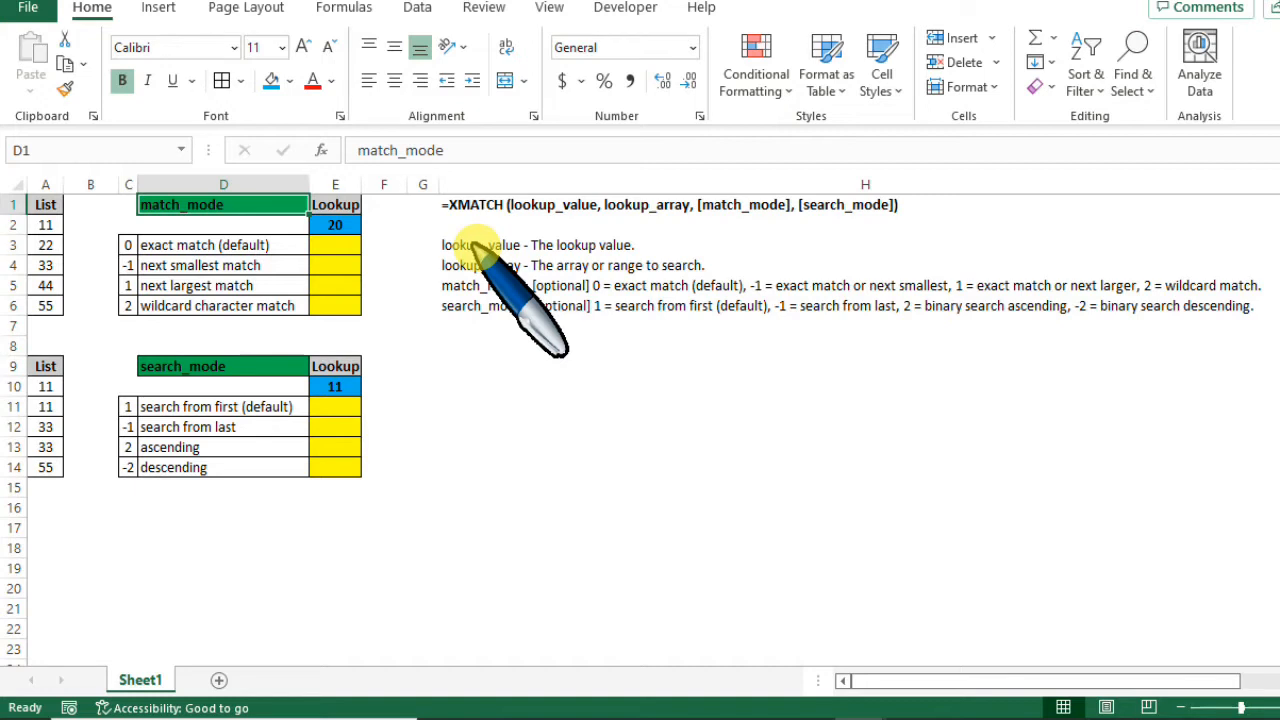
Enter the exact match formula =XMATCH(E2,A2:A6,0) in cell E3
{"action": "left_click", "coordinate": [345, 245]}
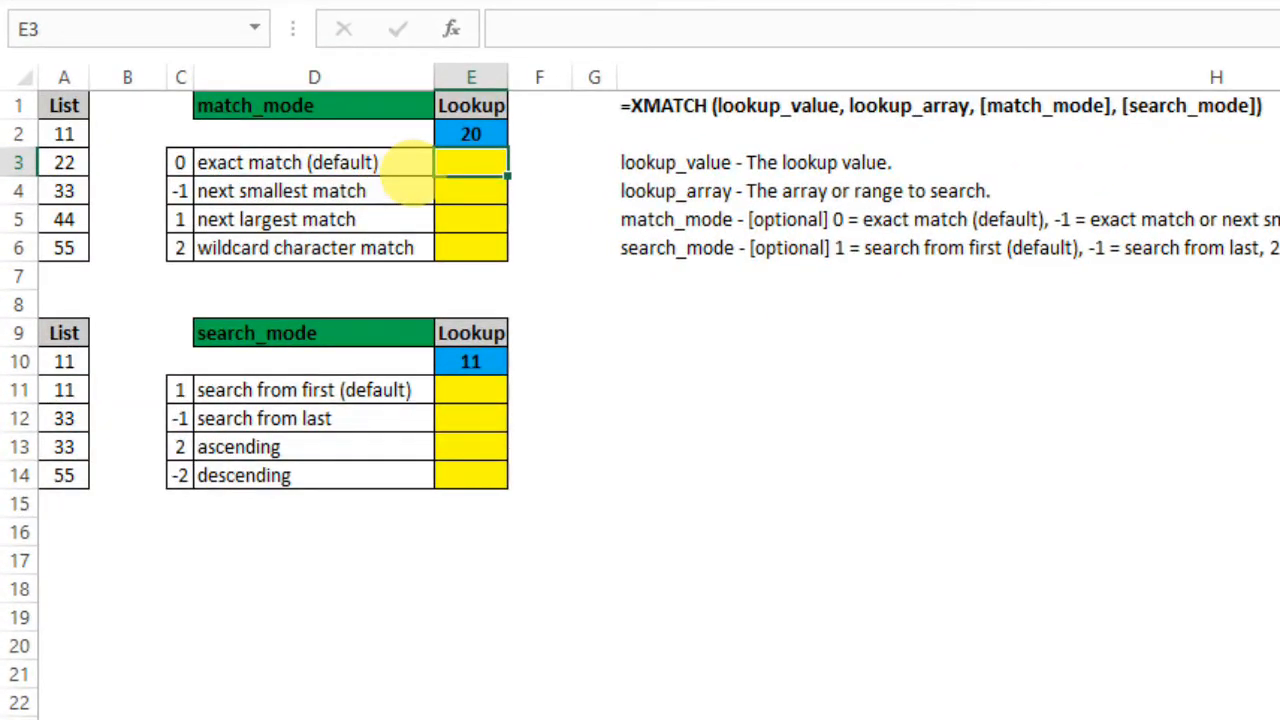
{"action": "type", "text": "=xm"}
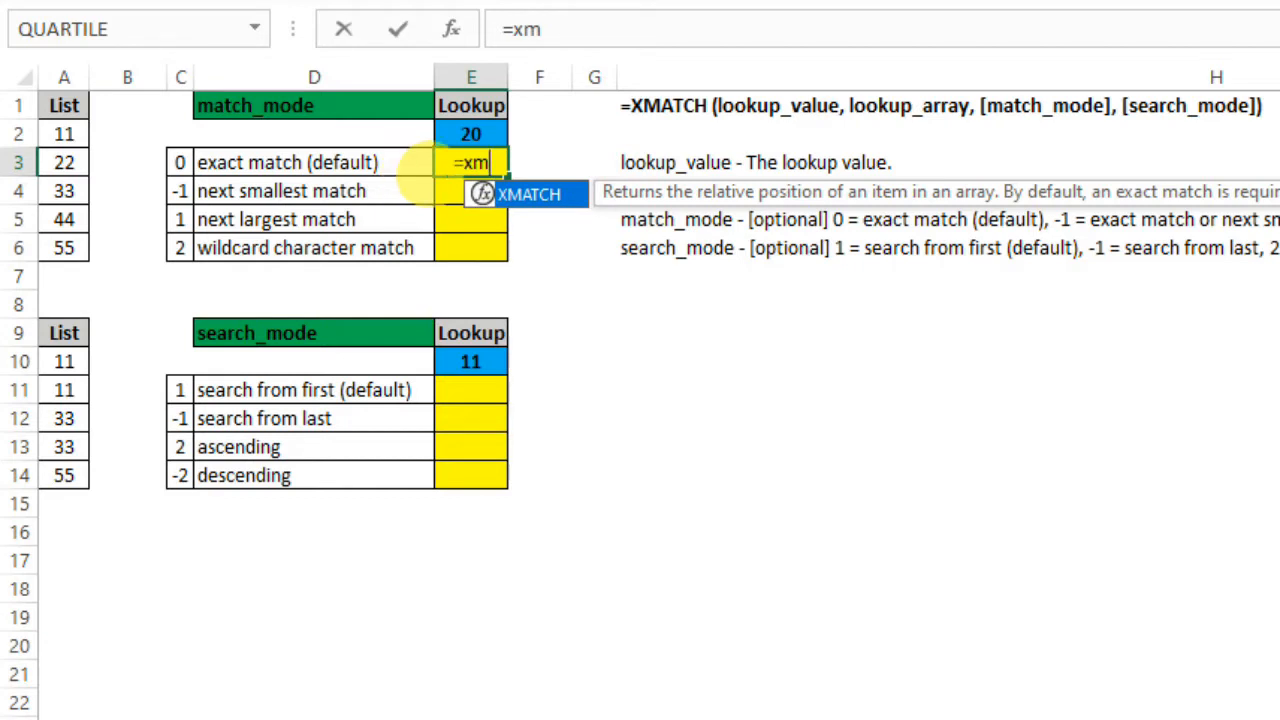
{"action": "key", "text": "Tab"}
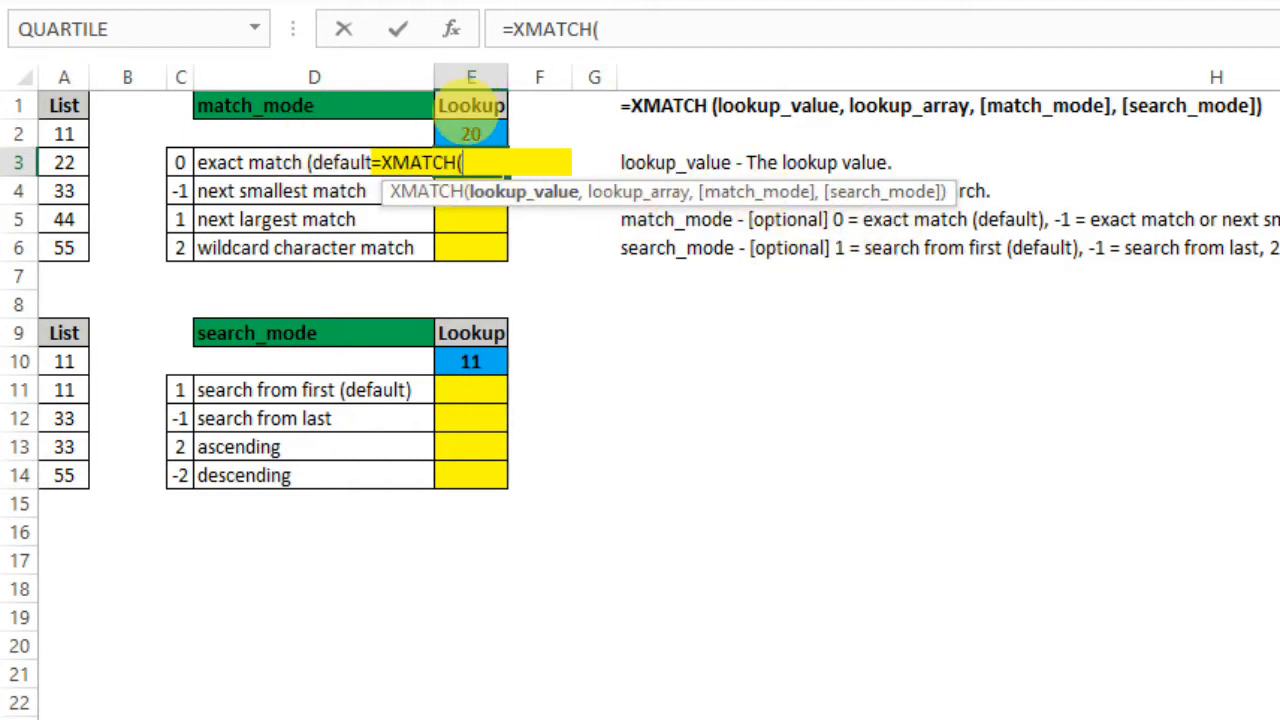
{"action": "left_click", "coordinate": [470, 133]}
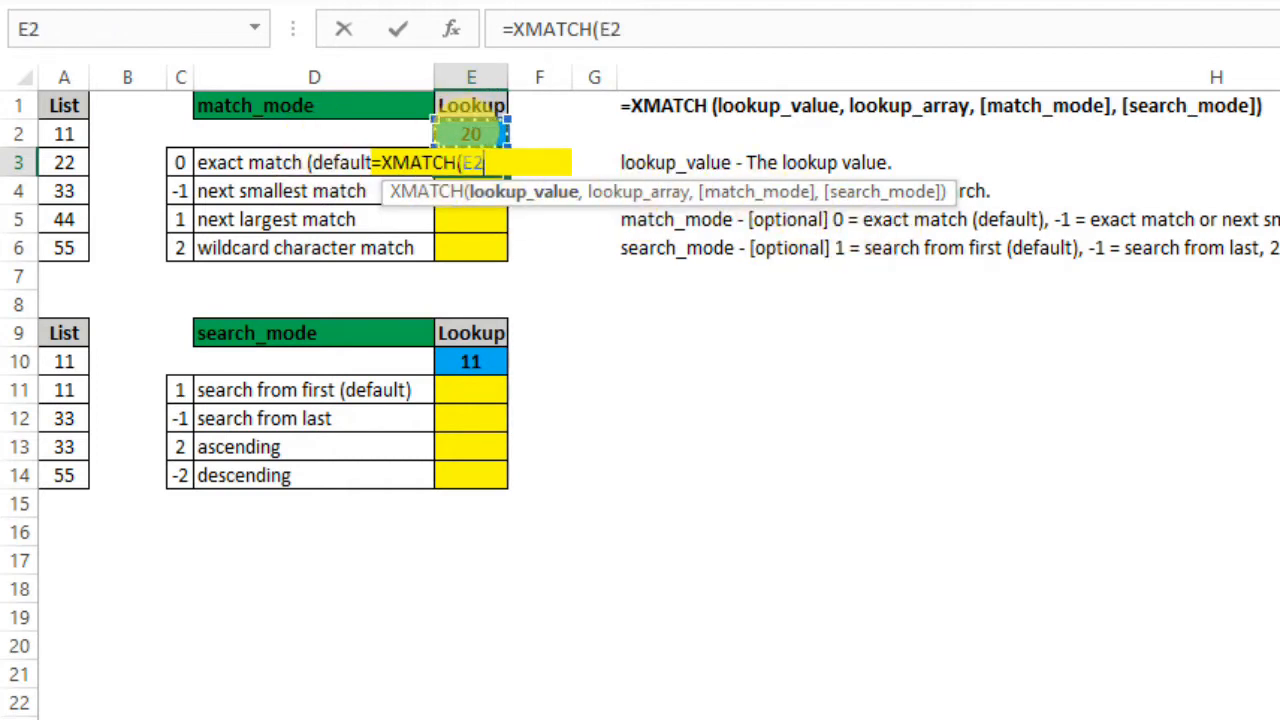
{"action": "type", "text": ","}
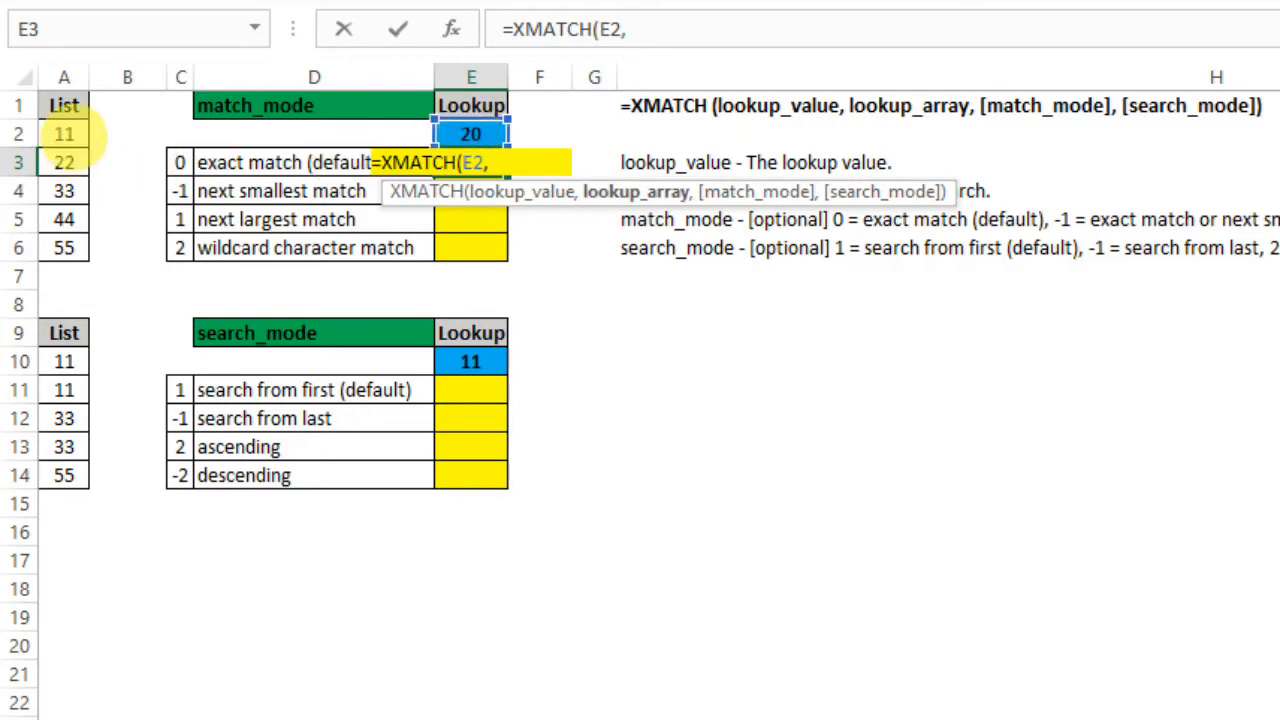
{"action": "left_click_drag", "start_coordinate": [64, 133], "coordinate": [64, 248]}
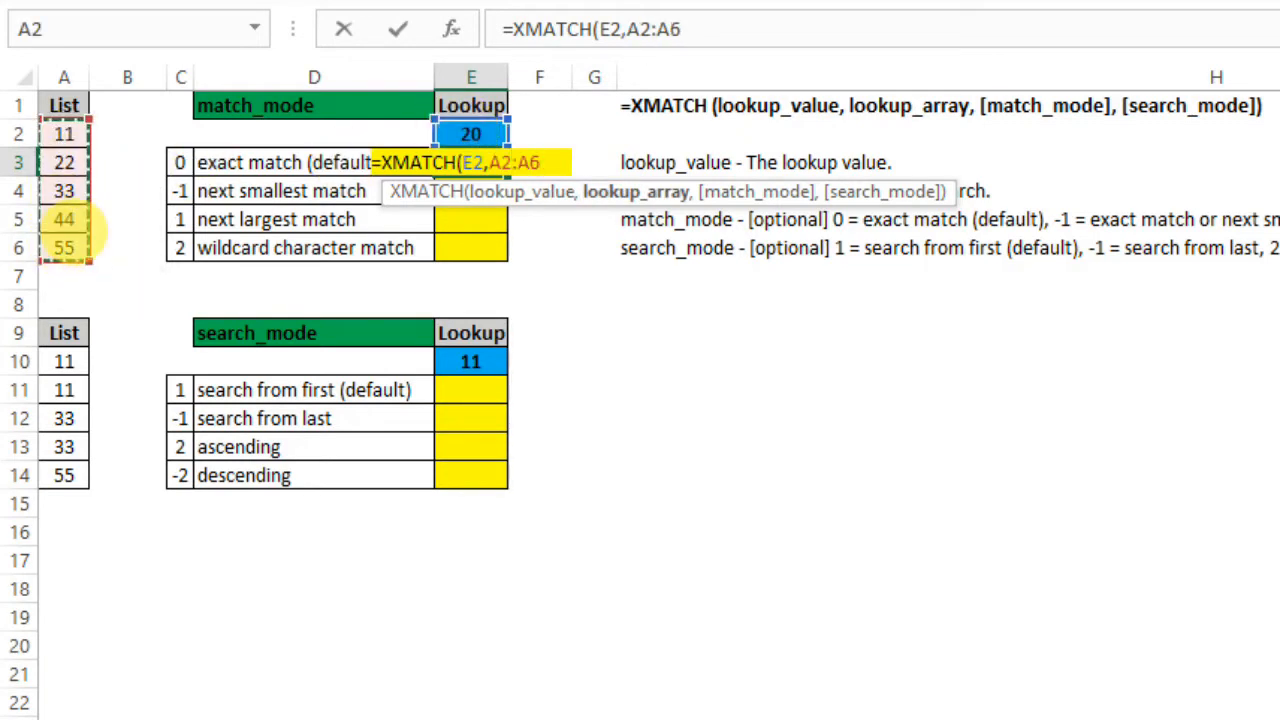
{"action": "type", "text": ","}
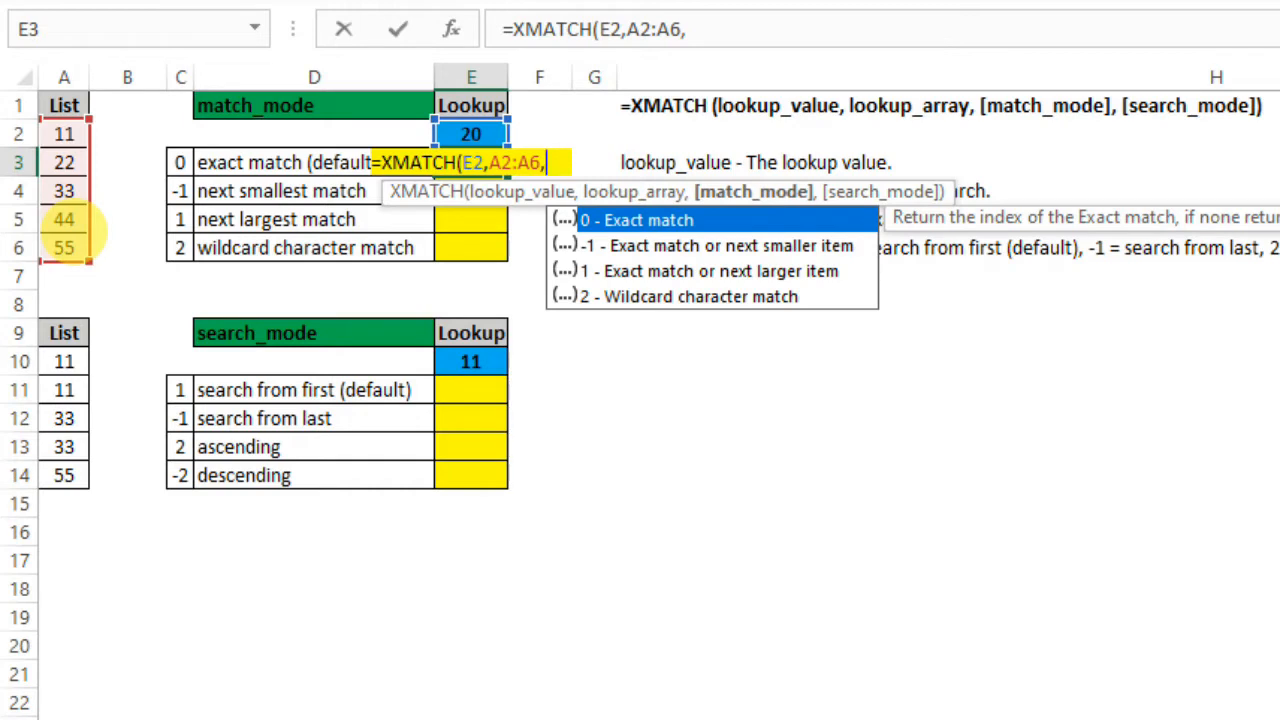
{"action": "type", "text": "0)"}
{"action": "key", "text": "Return"}
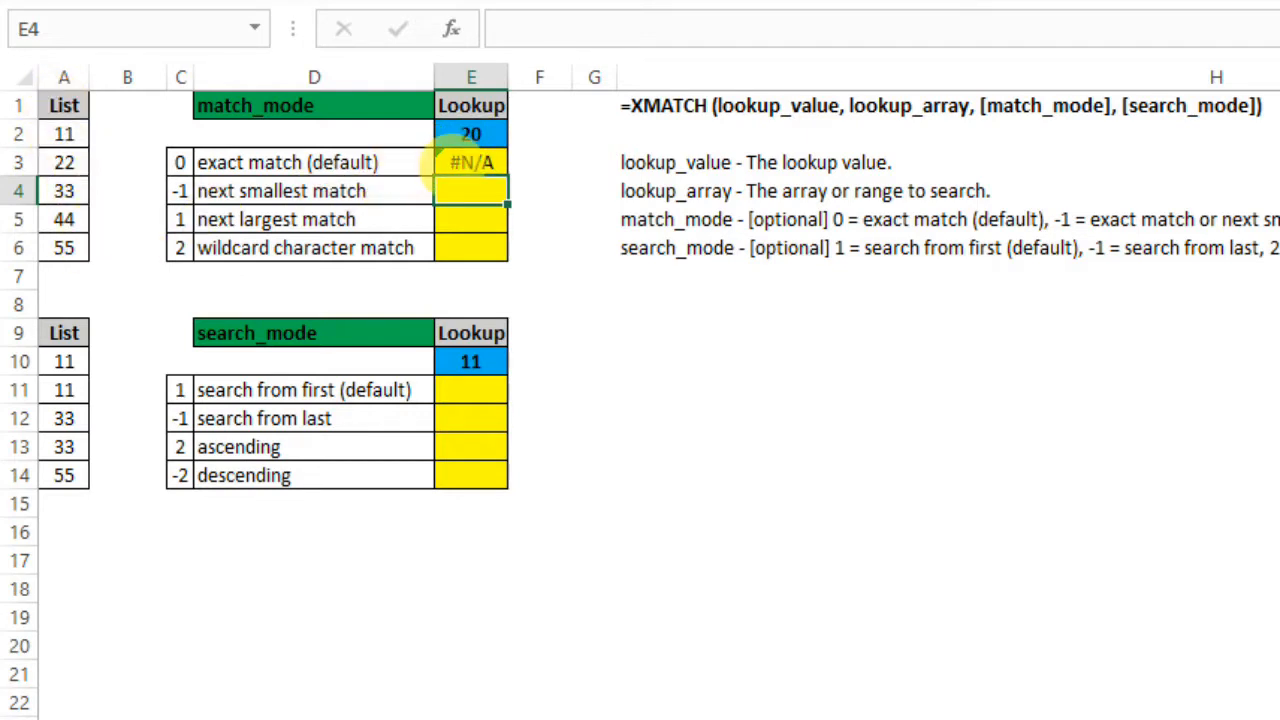
Enter the comparison formula =MATCH(E2,A2:A6) in cell F3, leaving out the match type
{"action": "left_click", "coordinate": [528, 163]}
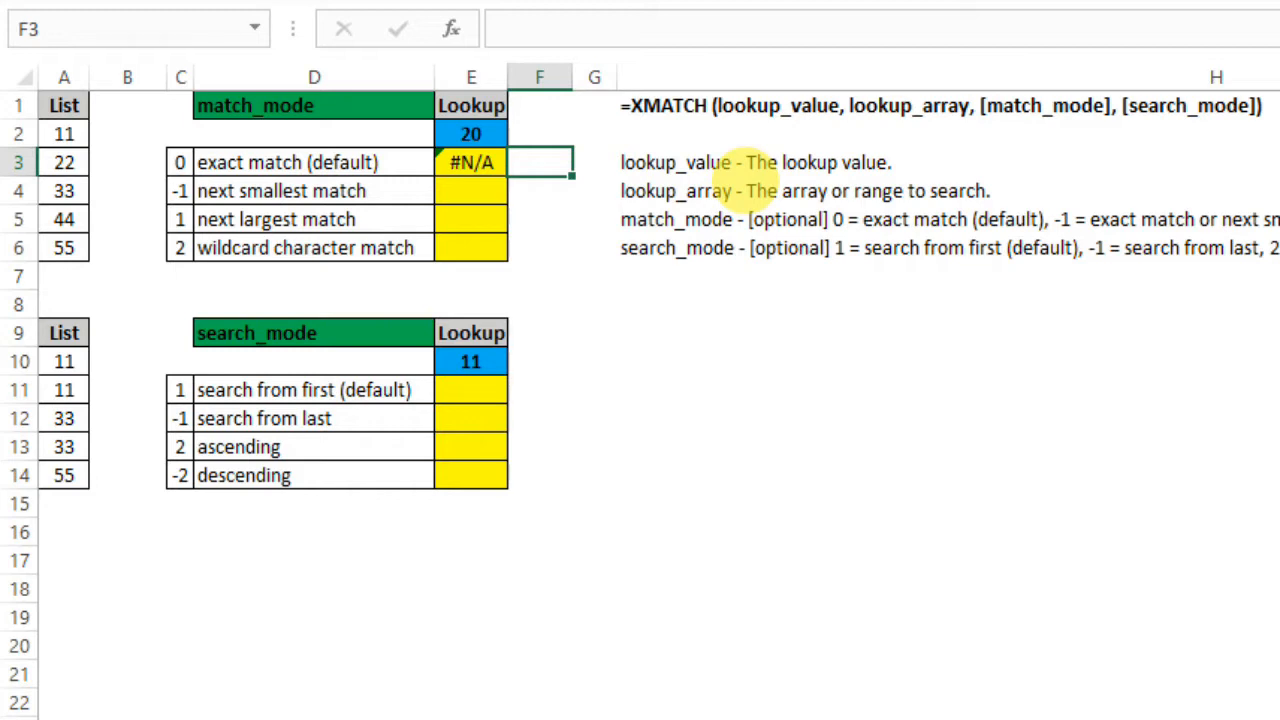
{"action": "type", "text": "=mat"}
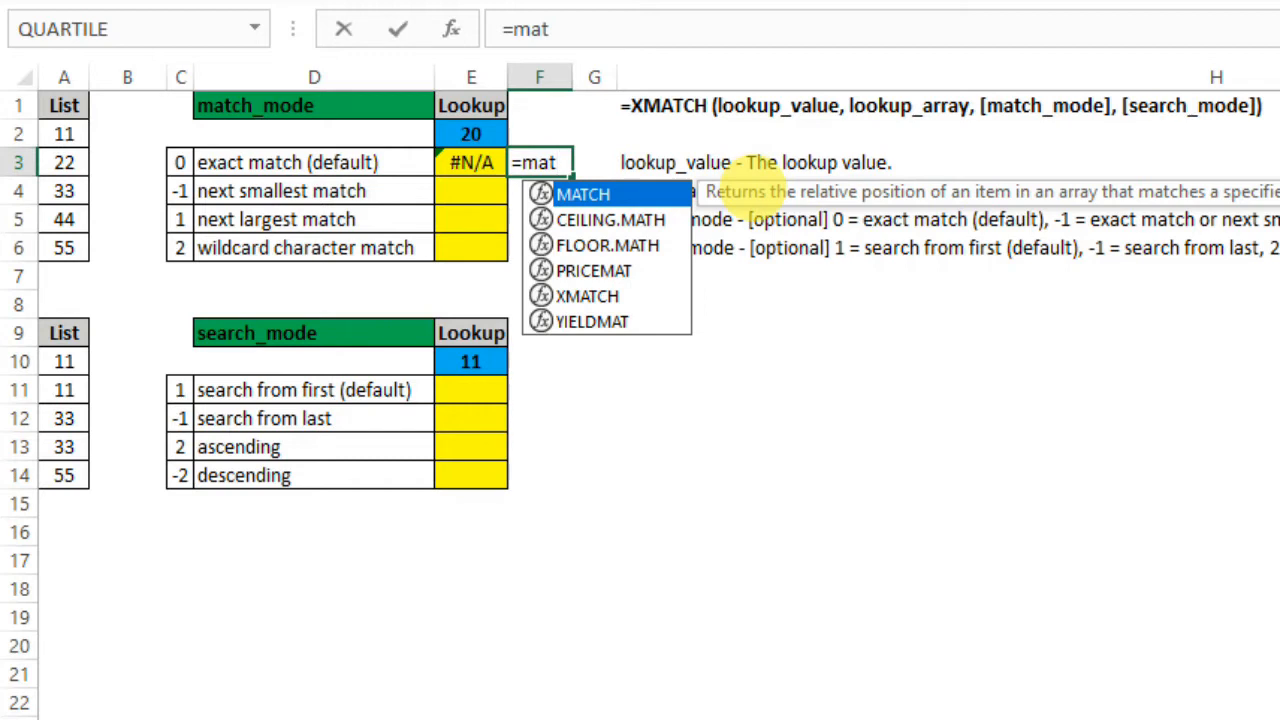
{"action": "key", "text": "Tab"}
{"action": "key", "text": "Left"}
{"action": "key", "text": "Up"}
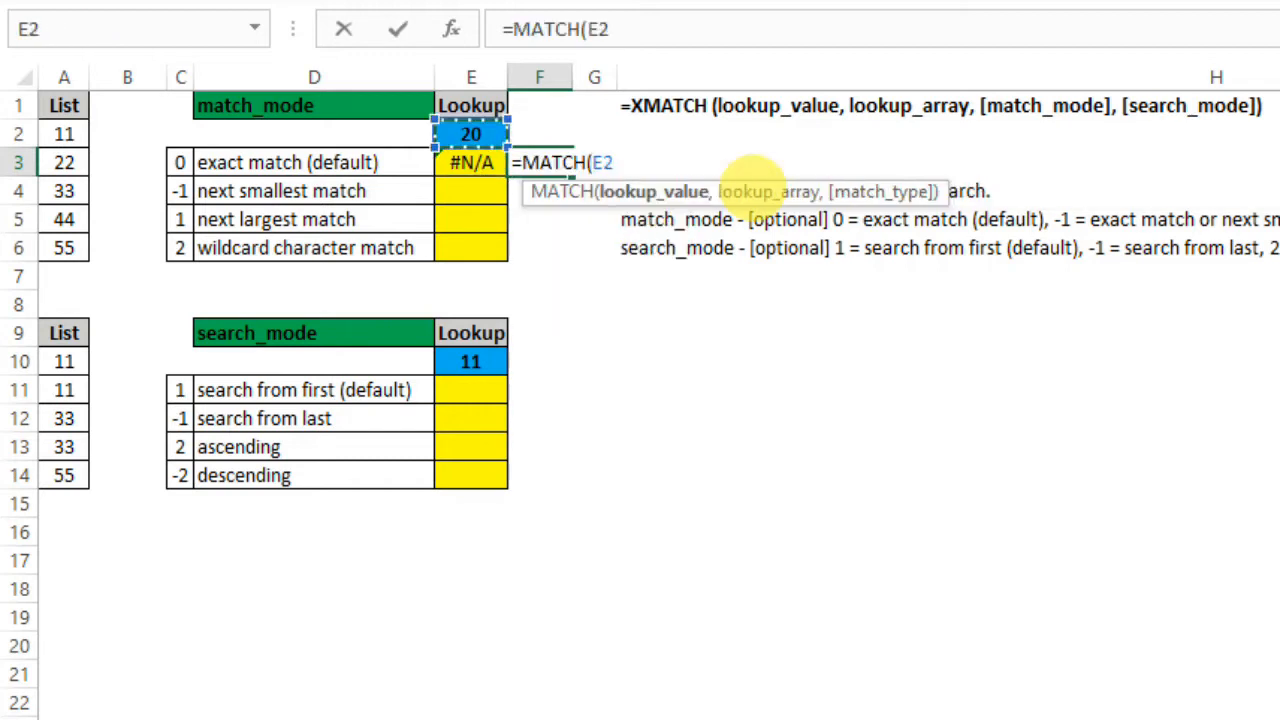
{"action": "type", "text": ","}
{"action": "key", "text": "Left"}
{"action": "key", "text": "Left"}
{"action": "key", "text": "Left"}
{"action": "key", "text": "Left"}
{"action": "key", "text": "Left"}
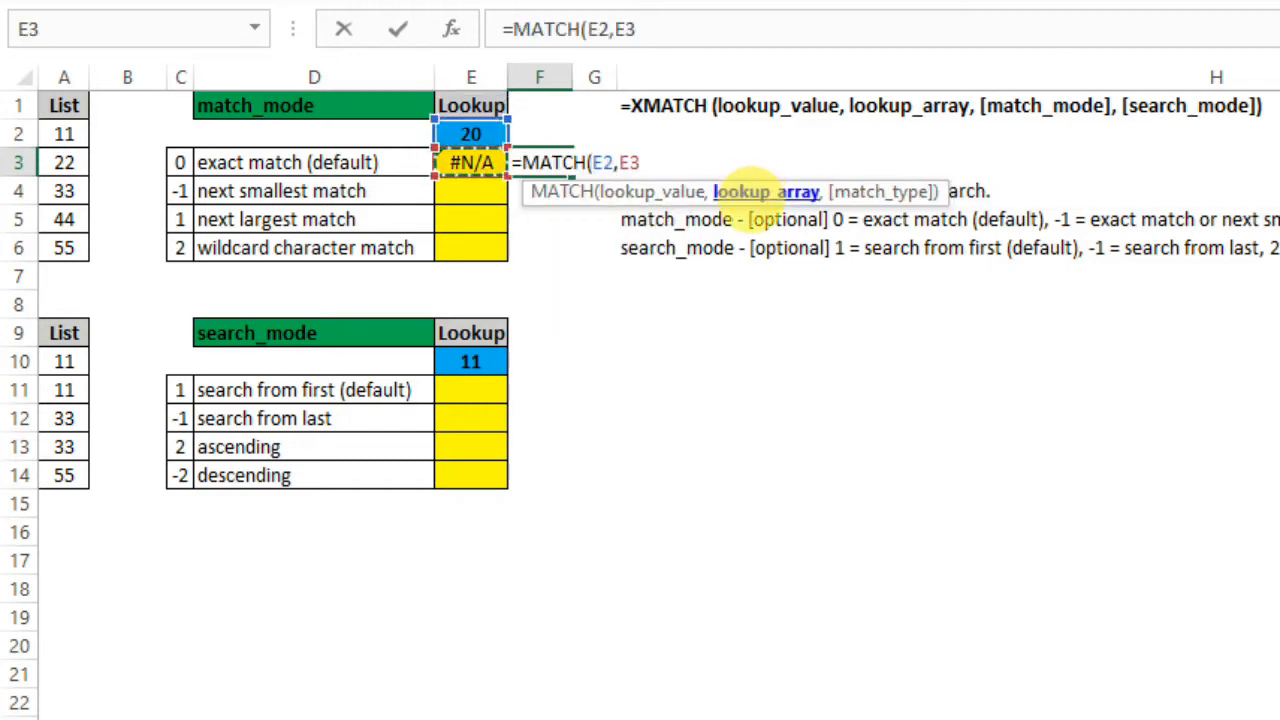
{"action": "key", "text": "Up"}
{"action": "key", "text": "shift+Down"}
{"action": "key", "text": "shift+Down"}
{"action": "key", "text": "shift+Down"}
{"action": "key", "text": "shift+Down"}
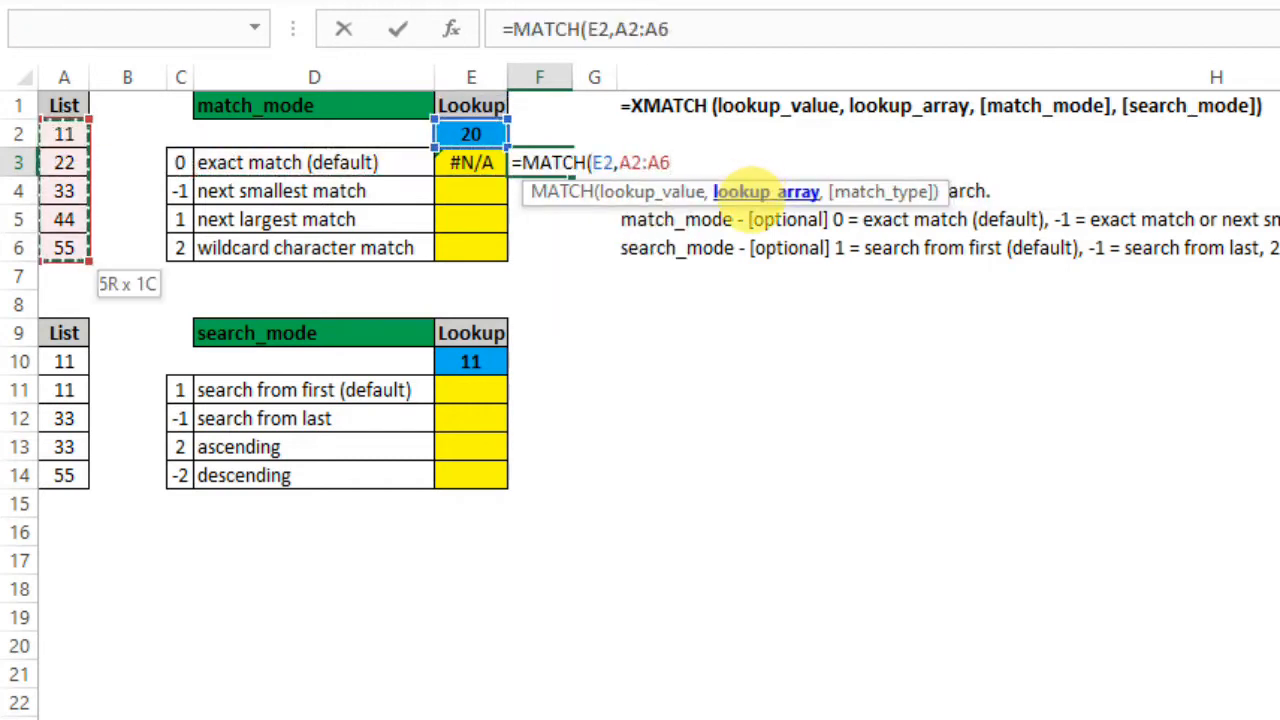
{"action": "type", "text": ","}
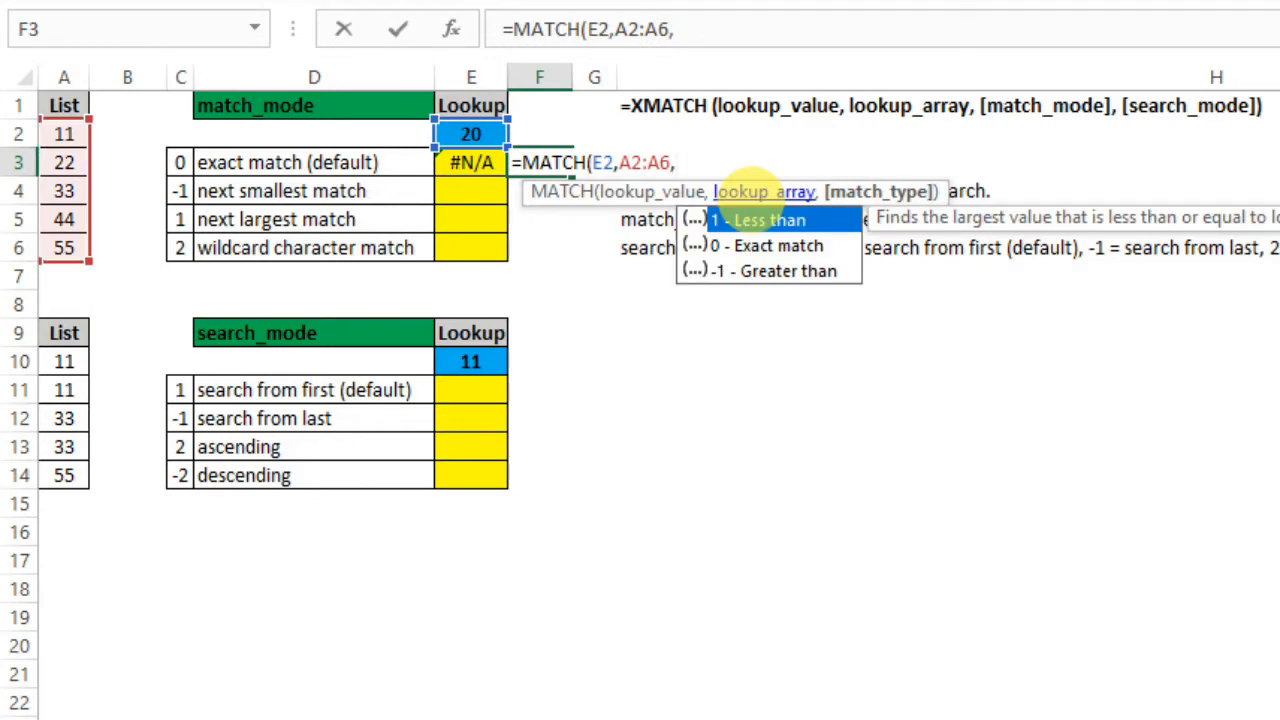
{"action": "key", "text": "Down"}
{"action": "key", "text": "BackSpace"}
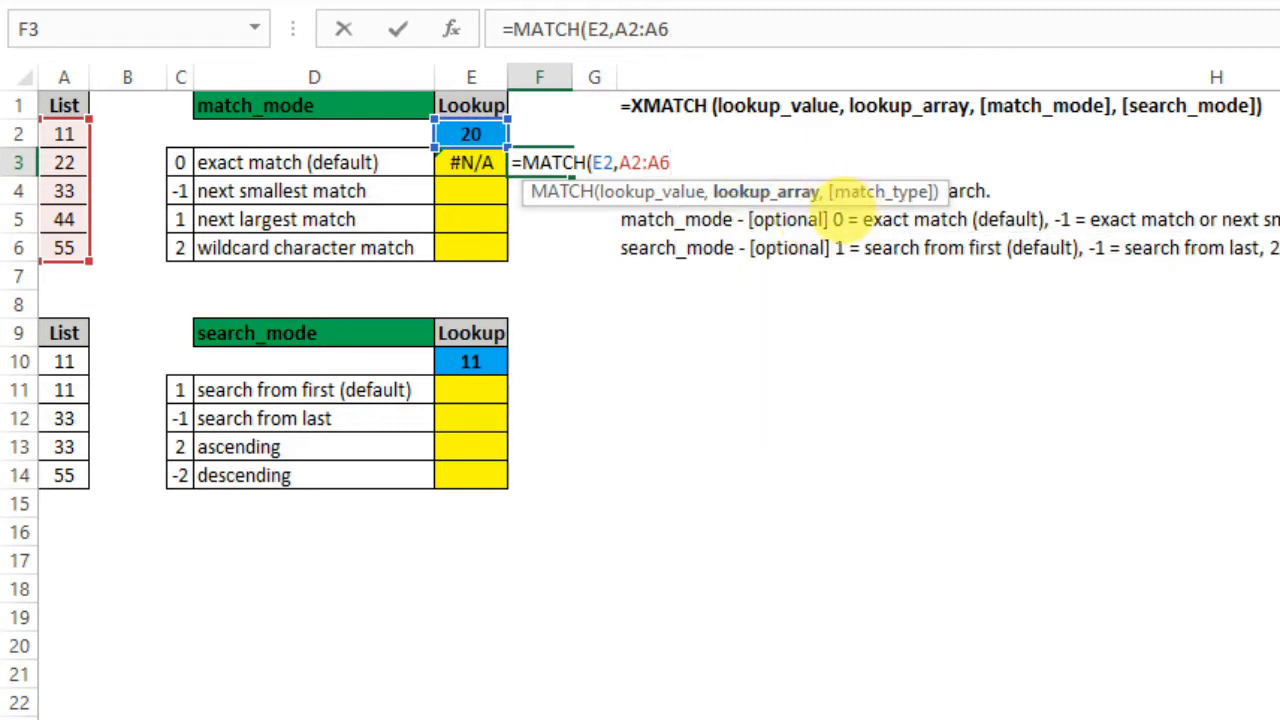
{"action": "type", "text": ")"}
{"action": "key", "text": "Return"}
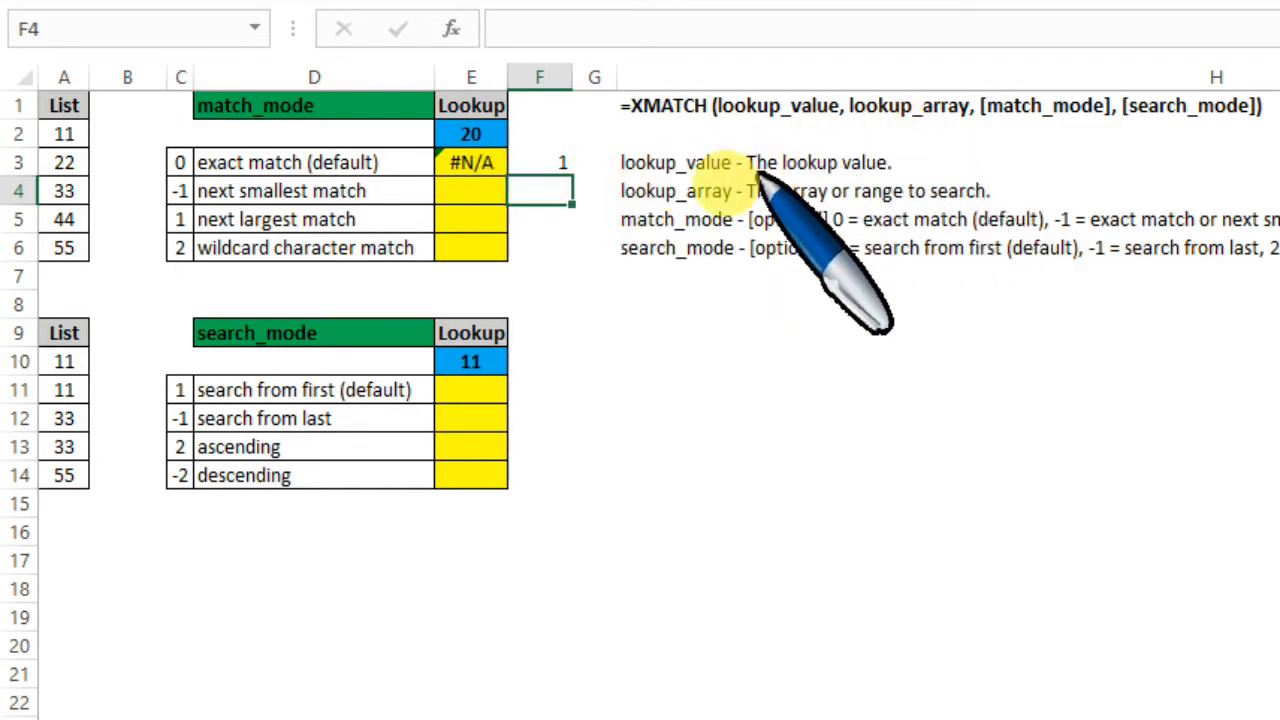
Add match type 0 (Exact match) to the MATCH formula in F3, making it =MATCH(E2,A2:A6,0)
{"action": "left_click", "coordinate": [556, 166]}
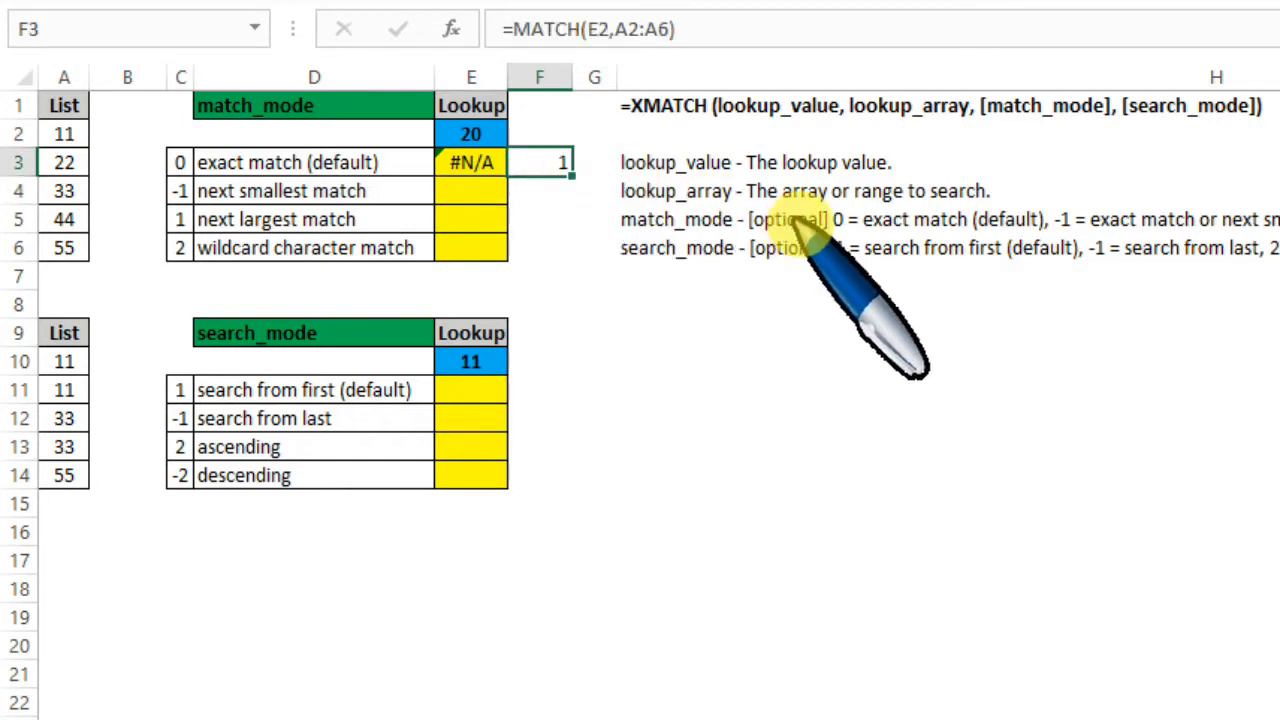
{"action": "key", "text": "F2"}
{"action": "key", "text": "BackSpace"}
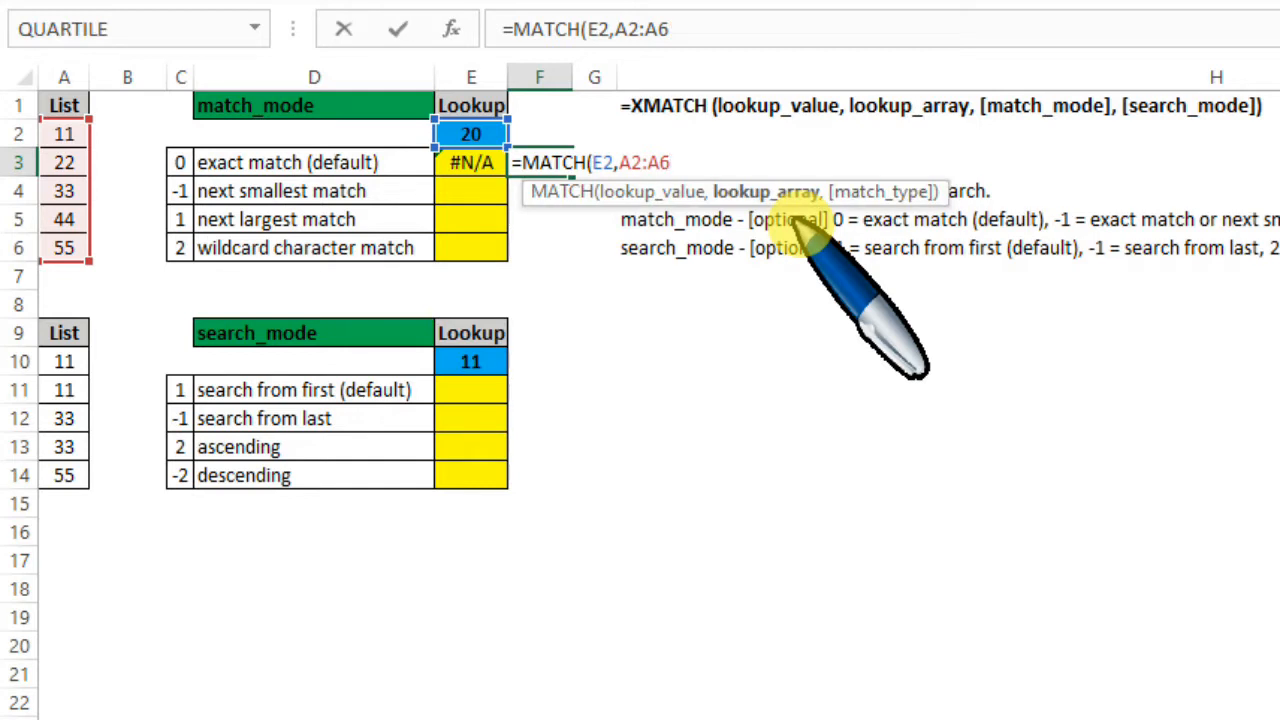
{"action": "type", "text": ","}
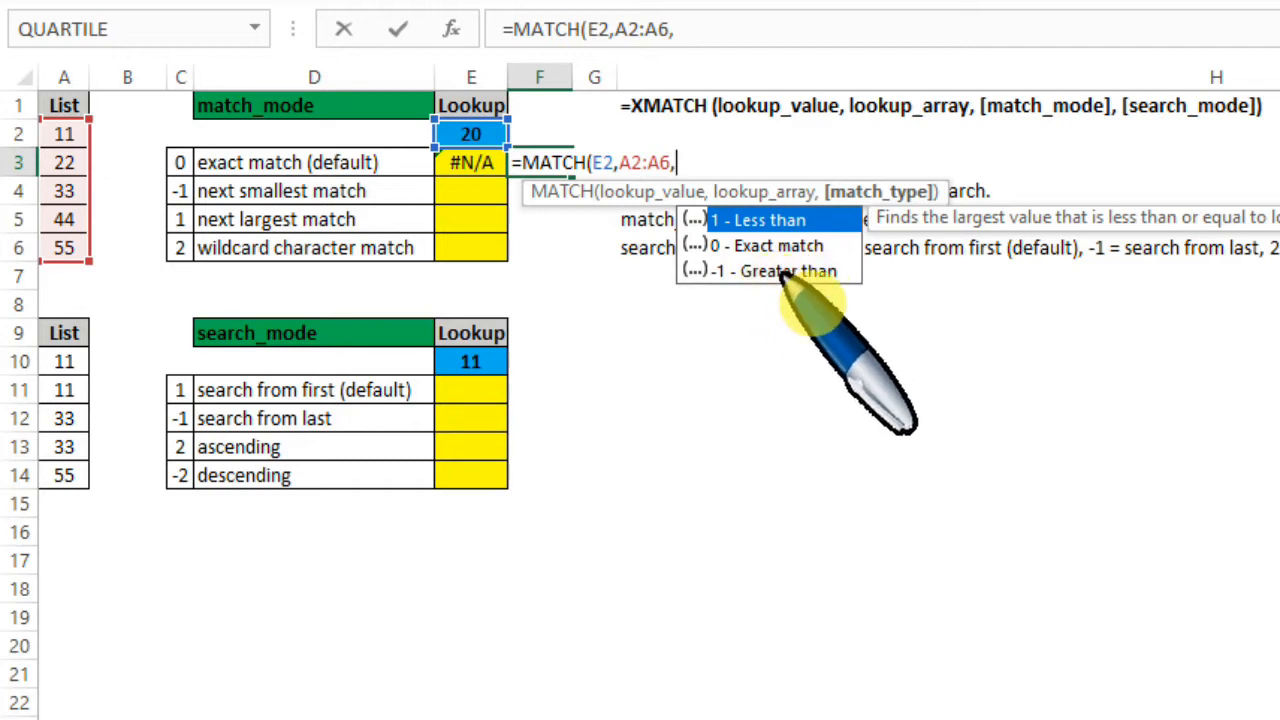
{"action": "key", "text": "Down"}
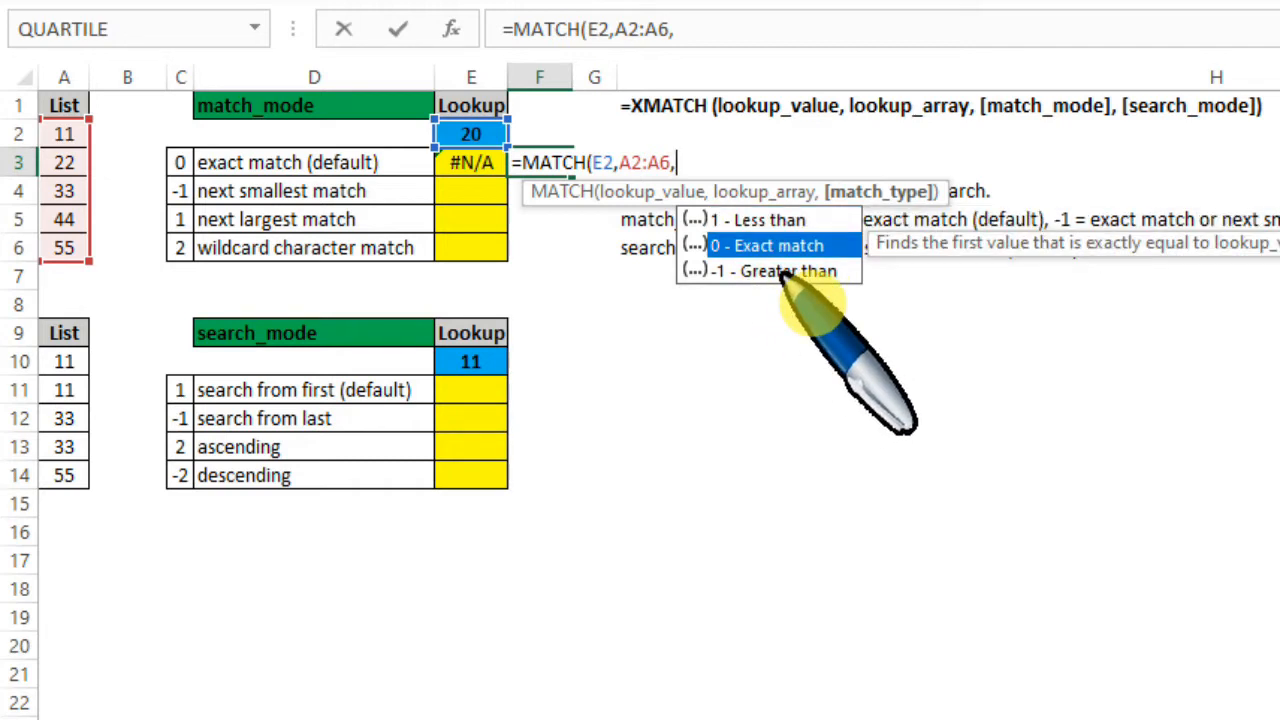
{"action": "key", "text": "Tab"}
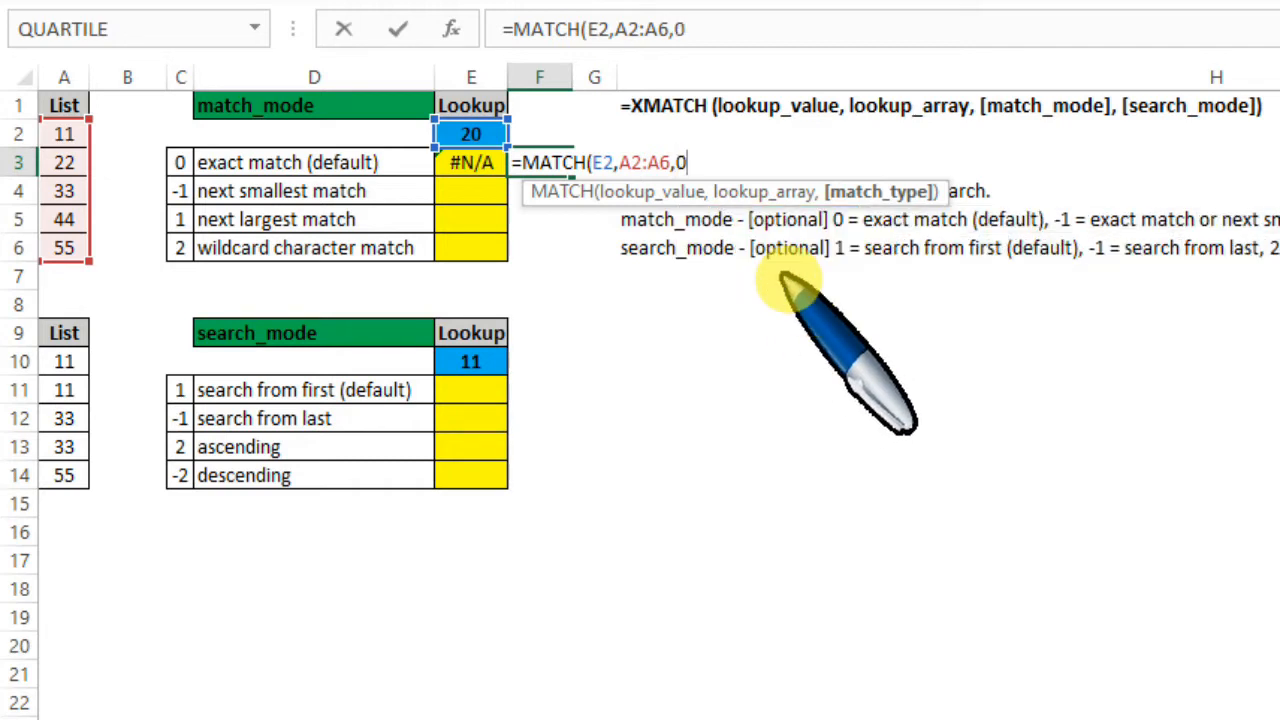
{"action": "type", "text": ")"}
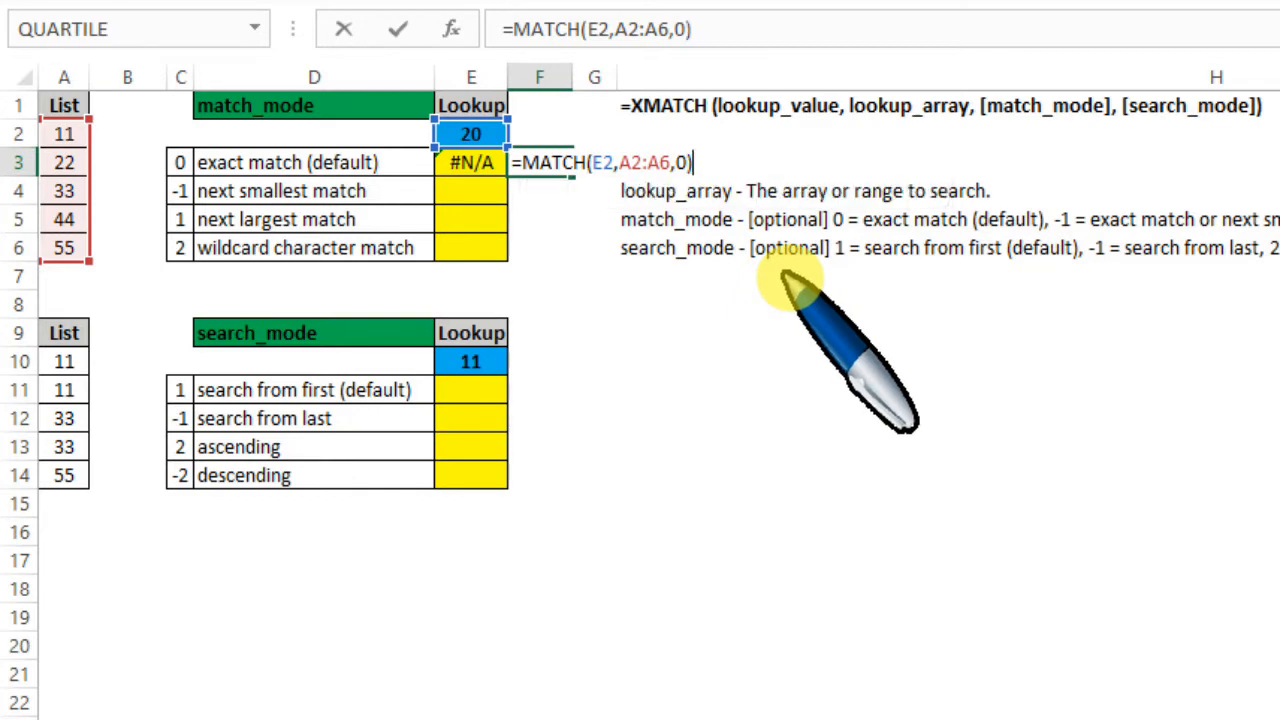
{"action": "key", "text": "Return"}
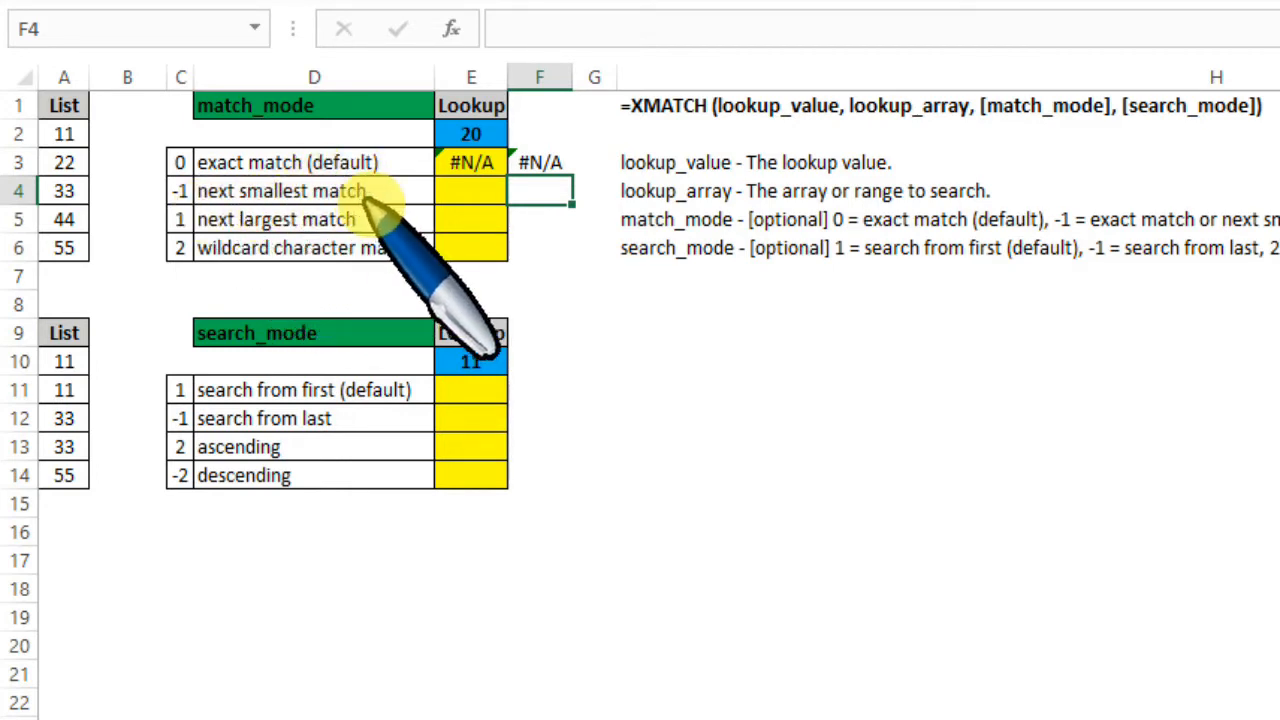
Enter =XMATCH(E2,A2:A6,-1) in cell E4 for the next smallest match
{"action": "key", "text": "Left"}
{"action": "type", "text": "="}
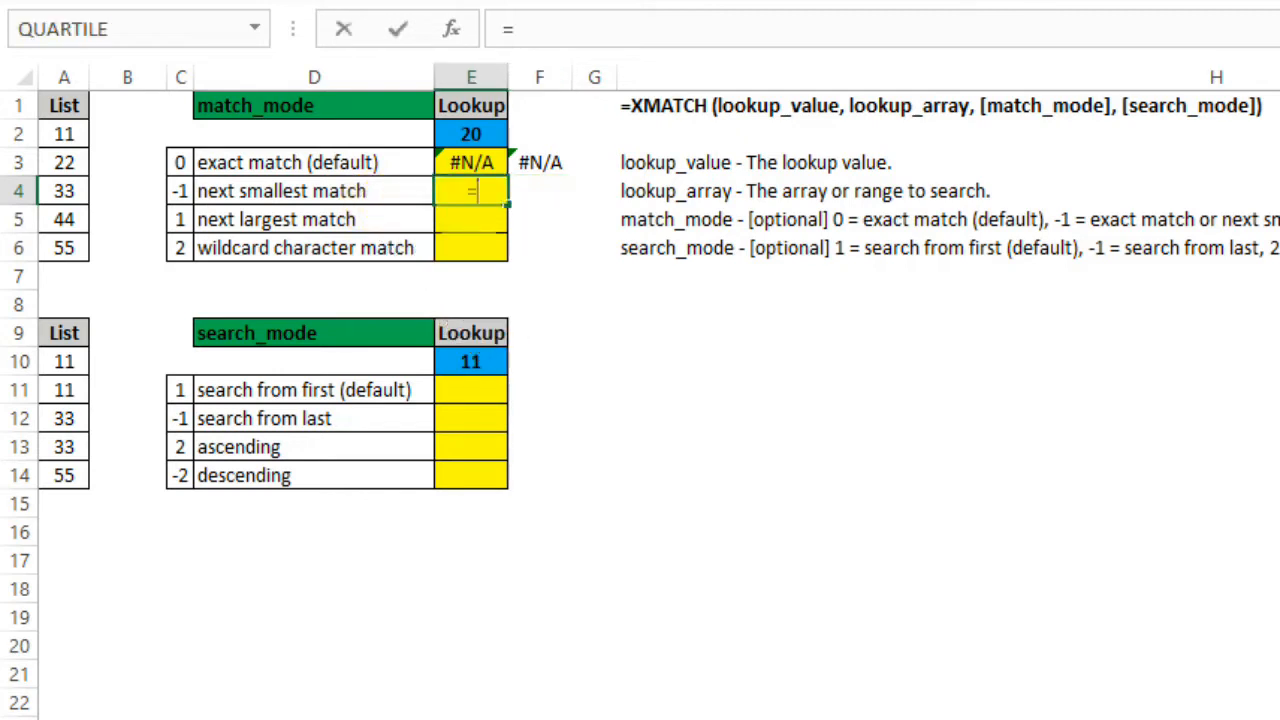
{"action": "type", "text": "xmat"}
{"action": "key", "text": "Tab"}
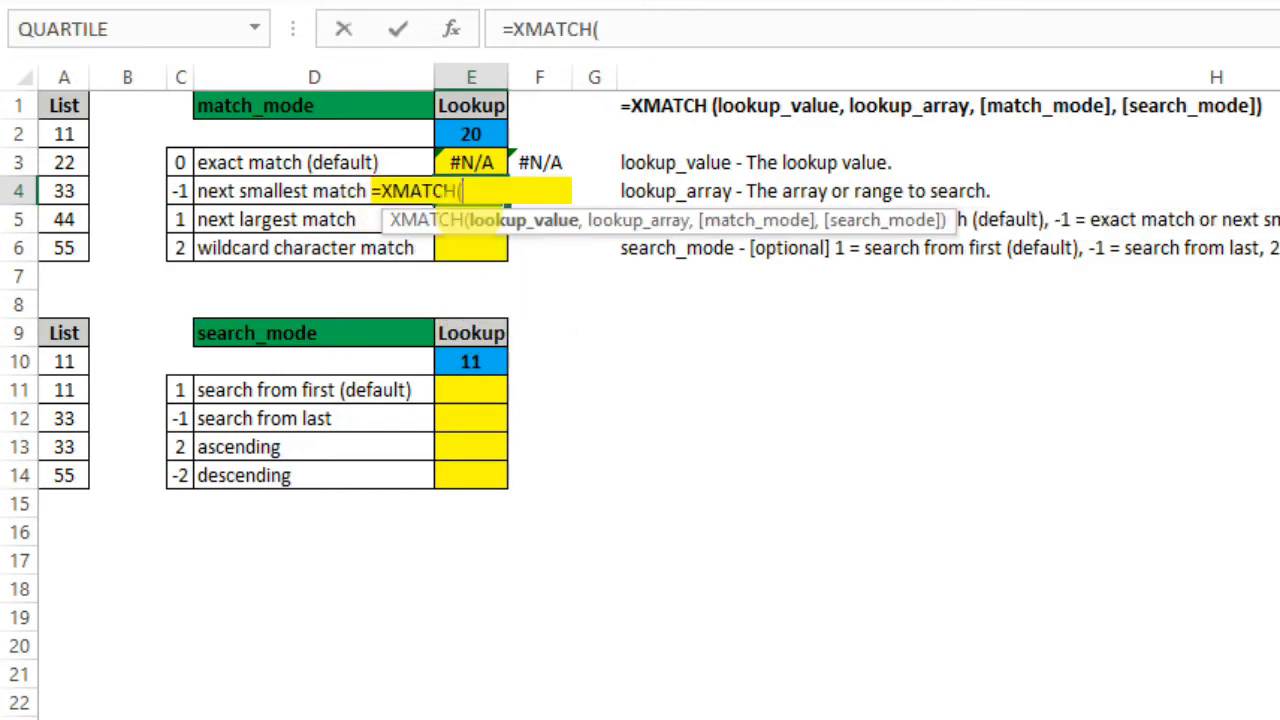
{"action": "key", "text": "Up"}
{"action": "key", "text": "Up"}
{"action": "type", "text": ","}
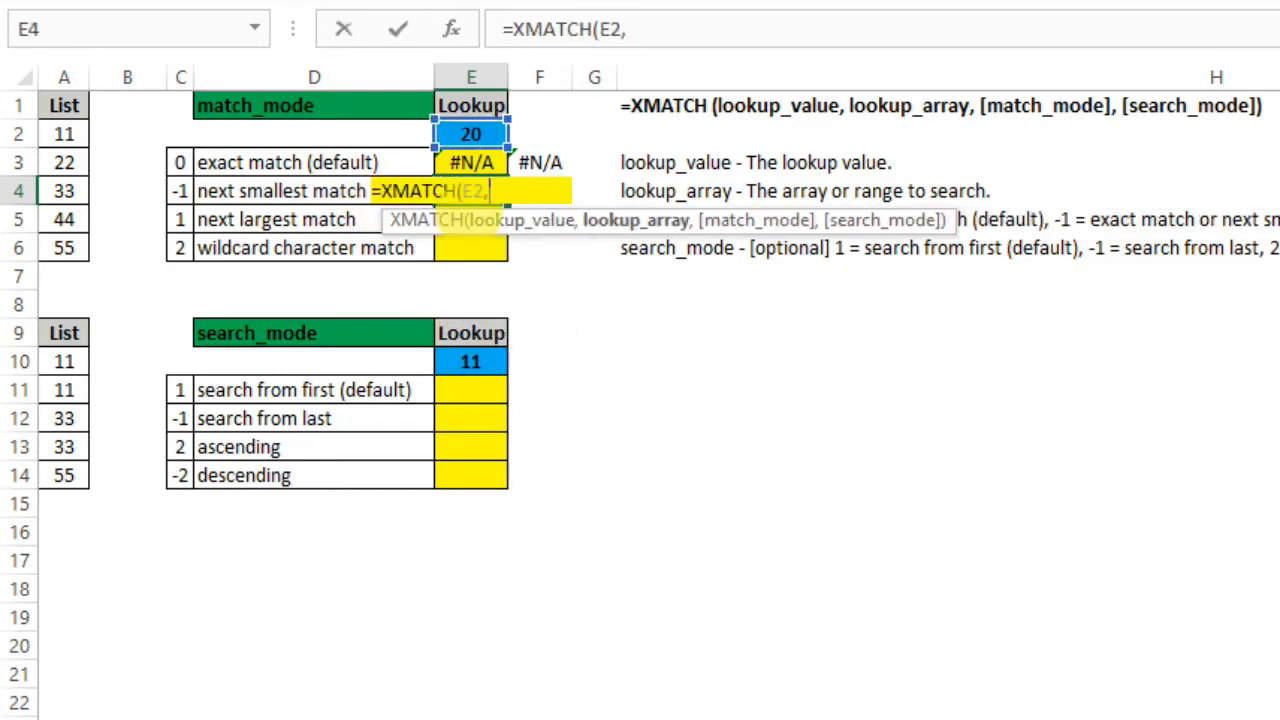
{"action": "key", "text": "Left"}
{"action": "key", "text": "Left"}
{"action": "key", "text": "Left"}
{"action": "key", "text": "Left"}
{"action": "key", "text": "Up"}
{"action": "key", "text": "Up"}
{"action": "key", "text": "shift+Down"}
{"action": "key", "text": "shift+Down"}
{"action": "key", "text": "shift+Down"}
{"action": "key", "text": "shift+Down"}
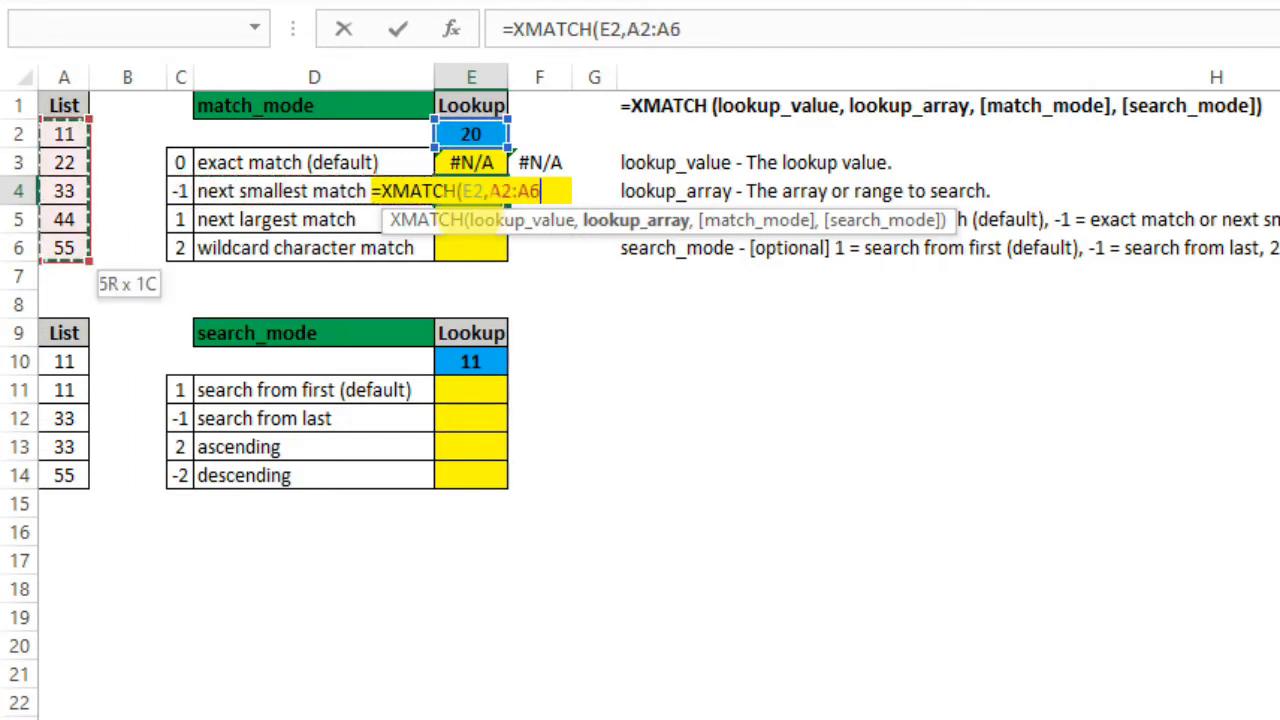
{"action": "type", "text": ","}
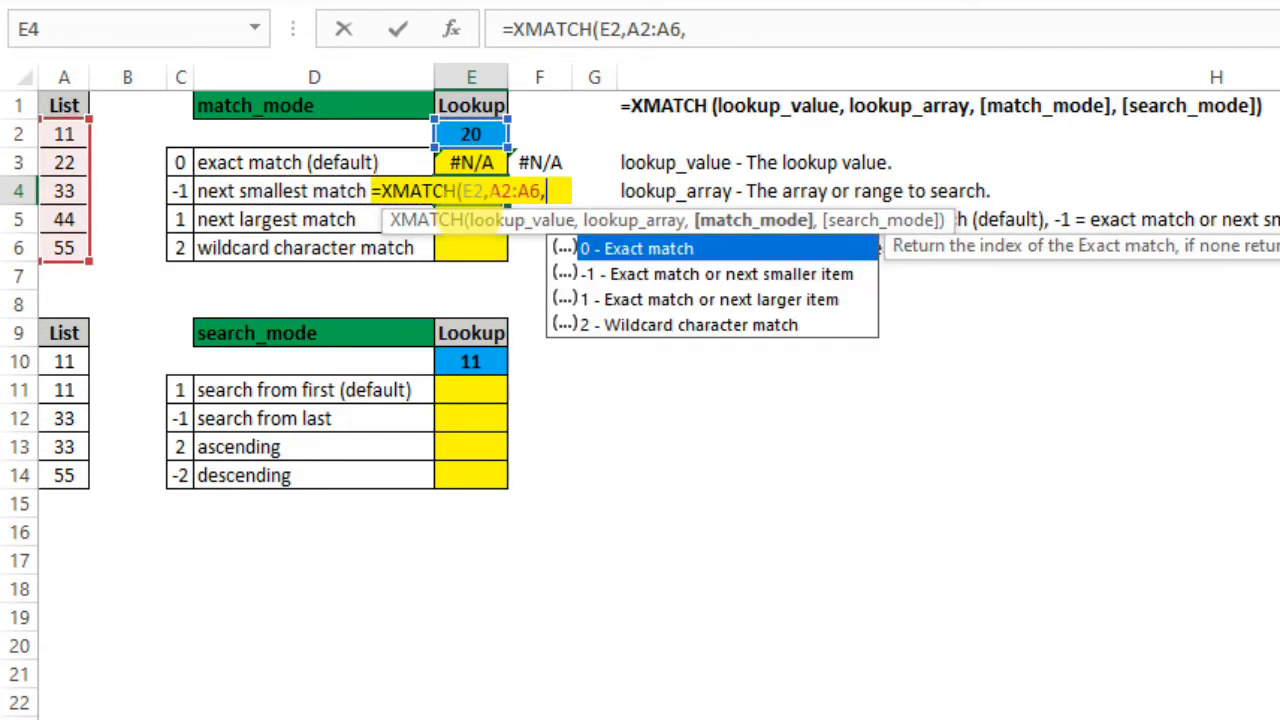
{"action": "key", "text": "Down"}
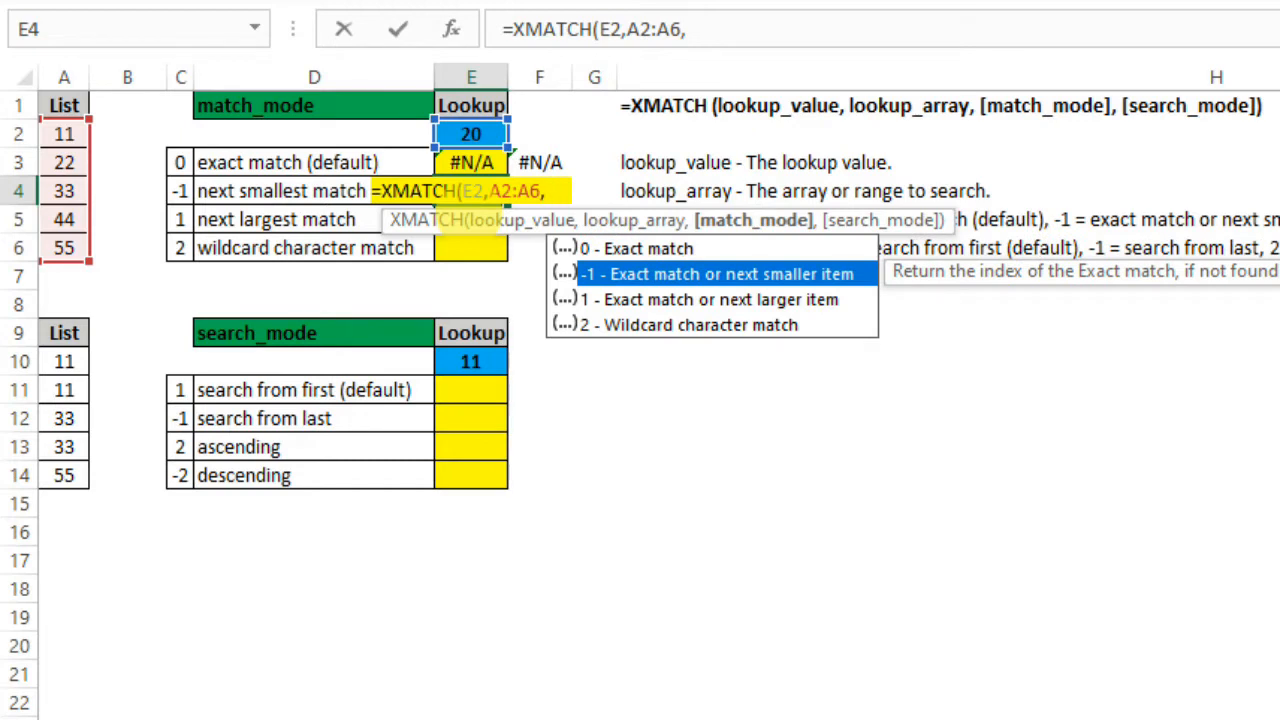
{"action": "key", "text": "Tab"}
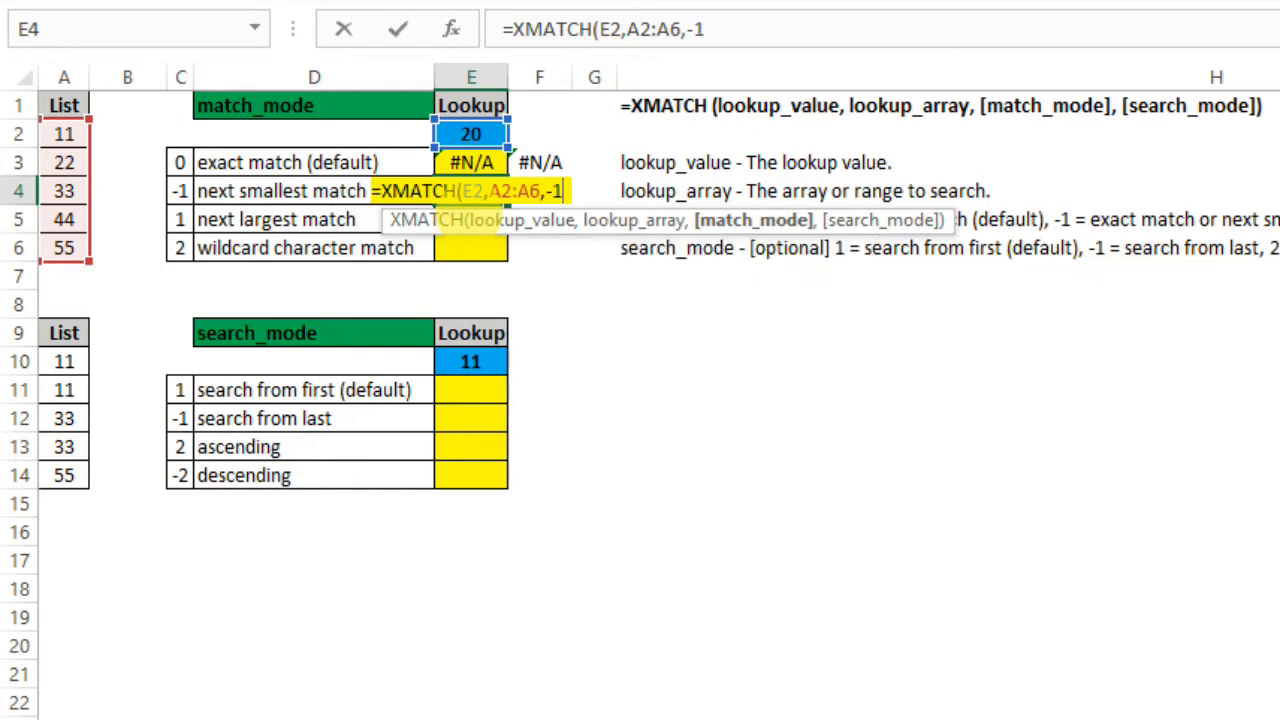
{"action": "type", "text": ")"}
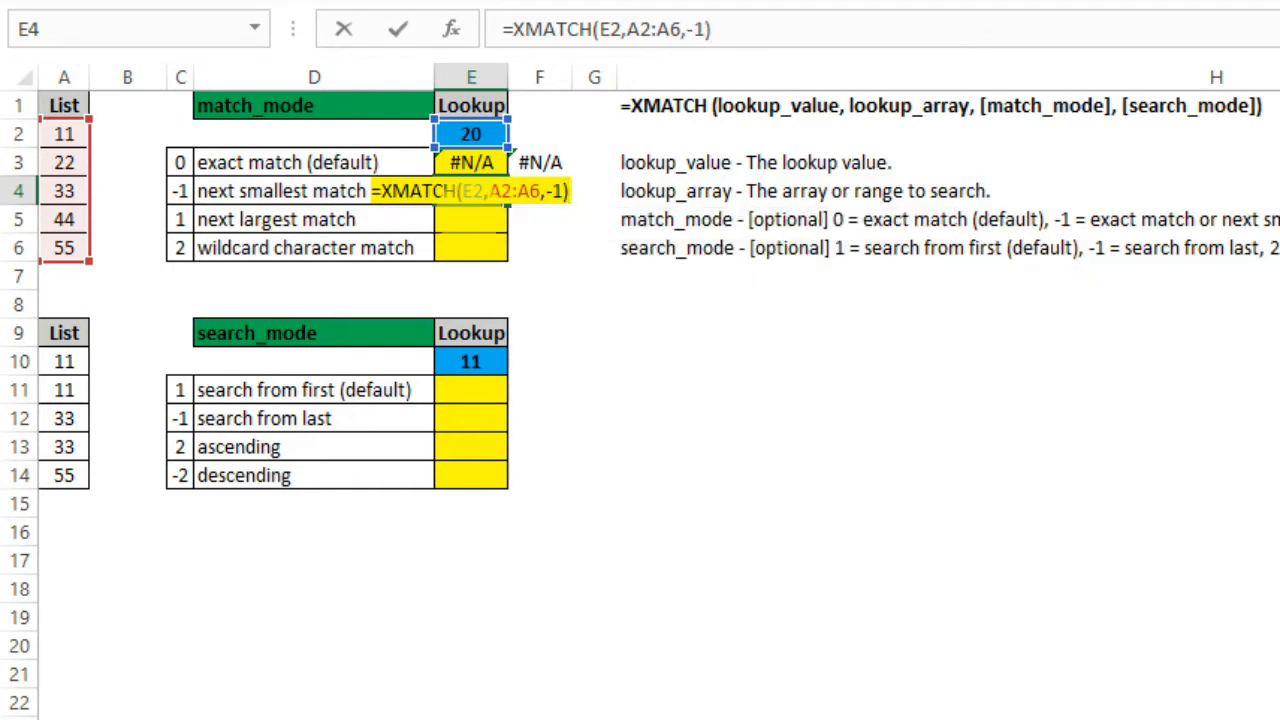
{"action": "key", "text": "Return"}
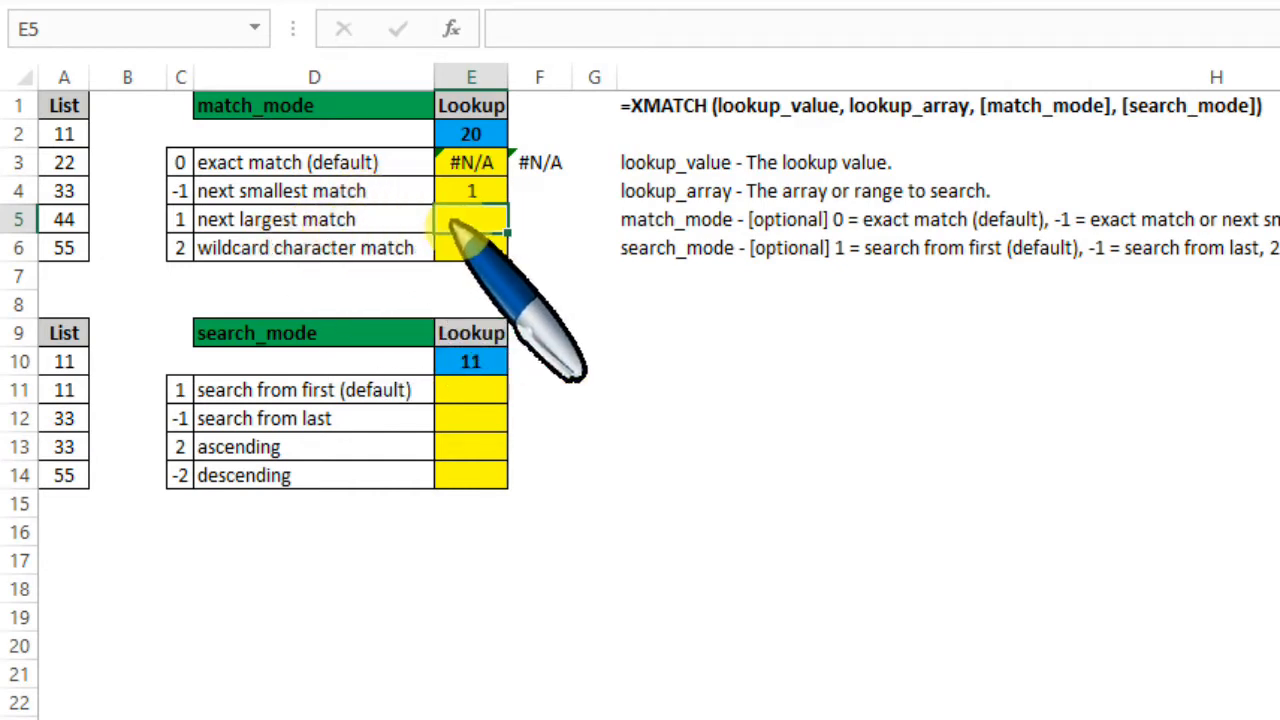
Enter =XMATCH(E2,A2:A6,1) in cell E5 for the next largest match
{"action": "type", "text": "=xm"}
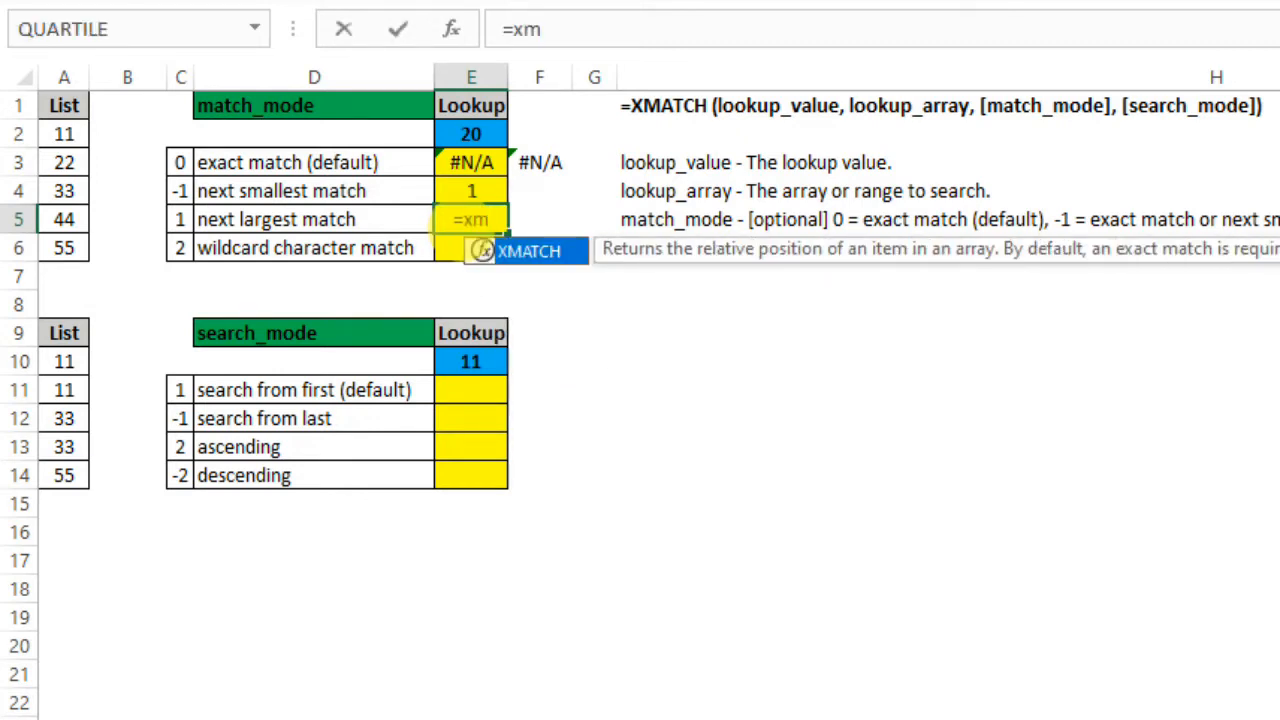
{"action": "key", "text": "Tab"}
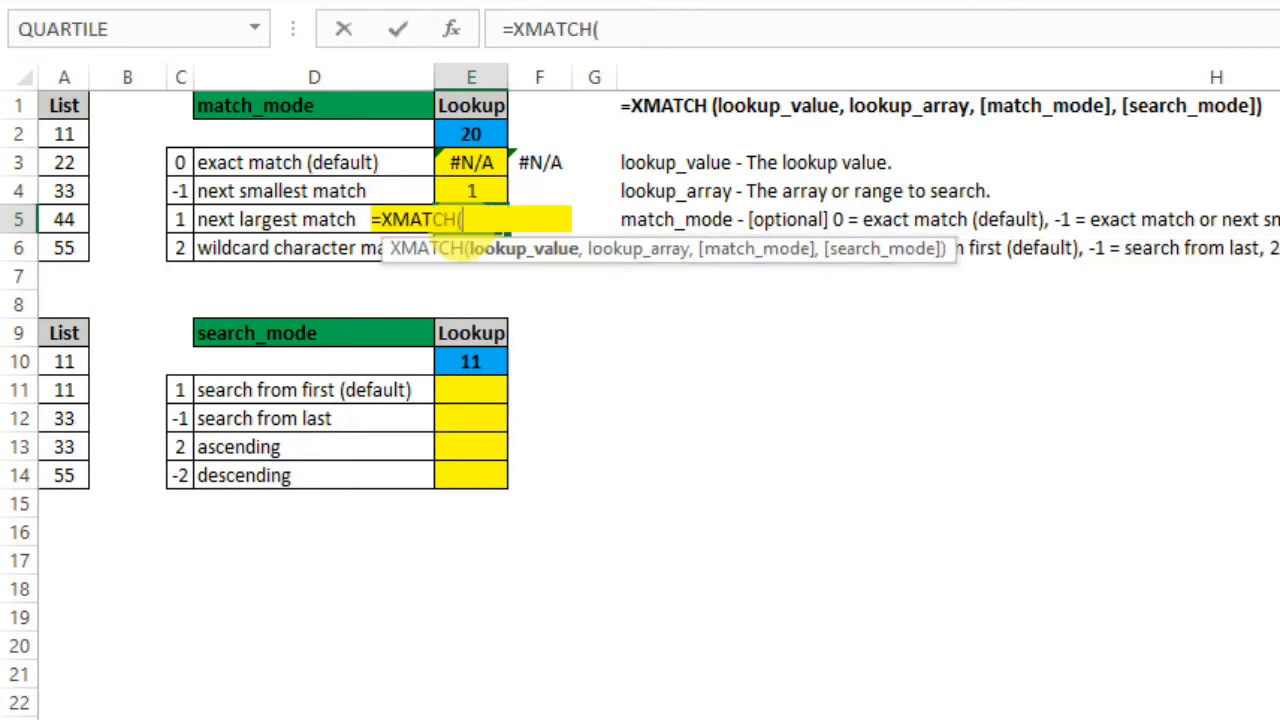
{"action": "left_click", "coordinate": [471, 137]}
{"action": "type", "text": ","}
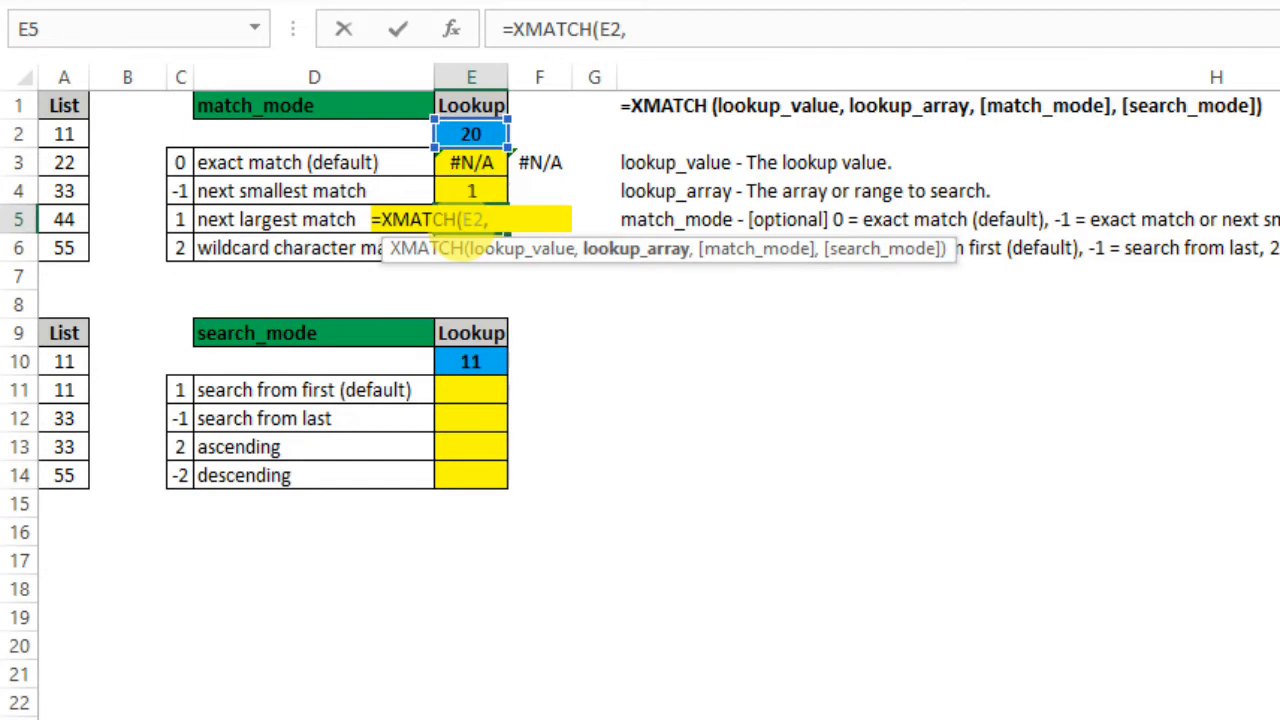
{"action": "key", "text": "Left"}
{"action": "key", "text": "Left"}
{"action": "key", "text": "Left"}
{"action": "key", "text": "Left"}
{"action": "key", "text": "Up"}
{"action": "key", "text": "Up"}
{"action": "key", "text": "Up"}
{"action": "left_click_drag", "start_coordinate": [64, 134], "coordinate": [64, 248]}
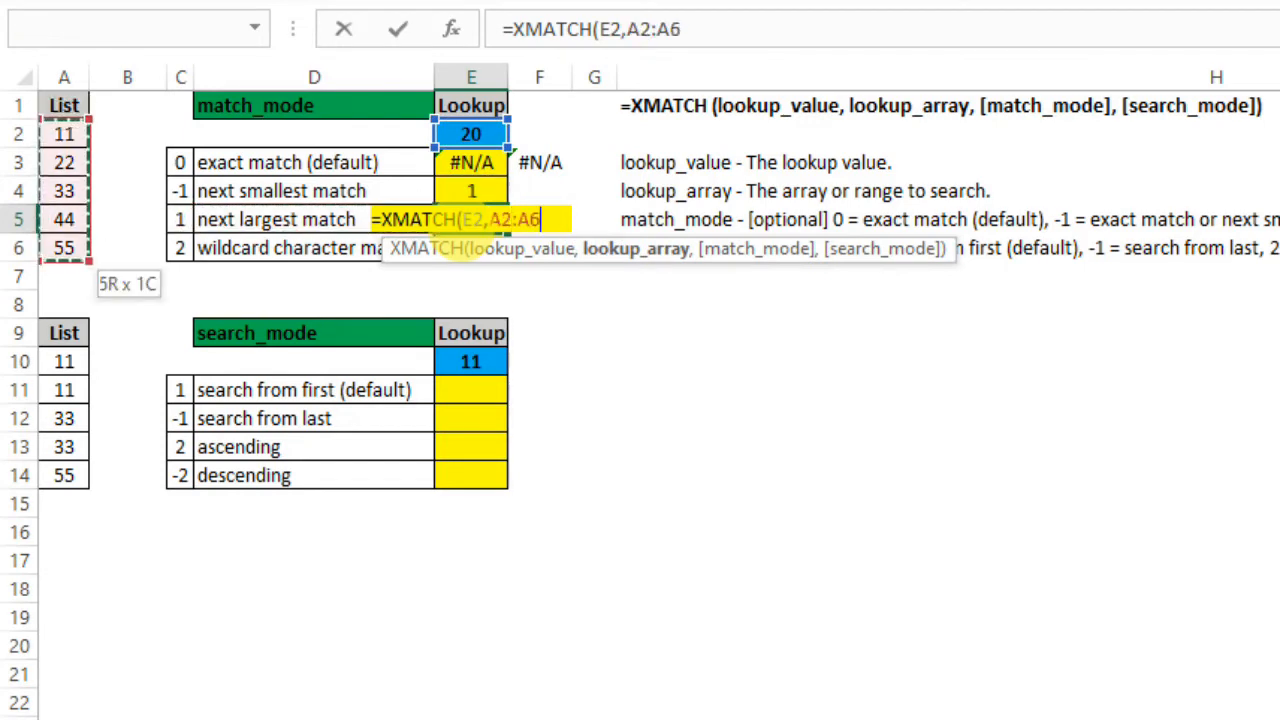
{"action": "type", "text": ","}
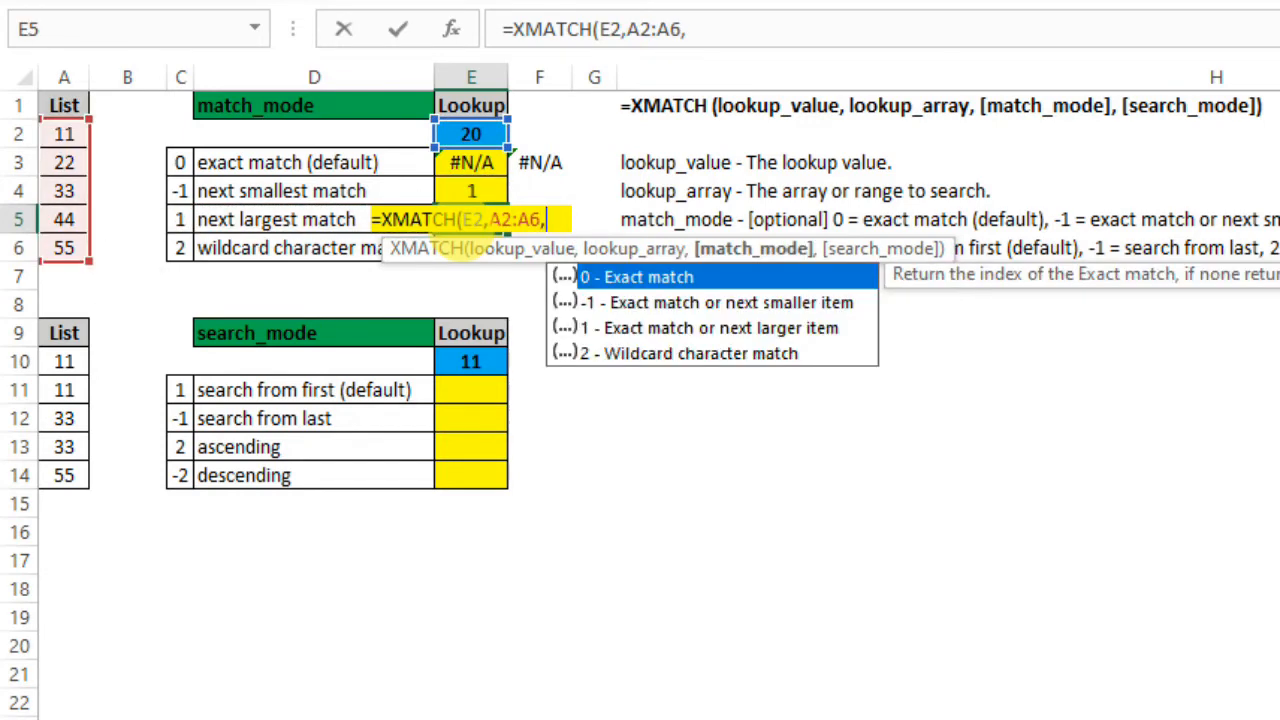
{"action": "key", "text": "Down"}
{"action": "key", "text": "Down"}
{"action": "key", "text": "Tab"}
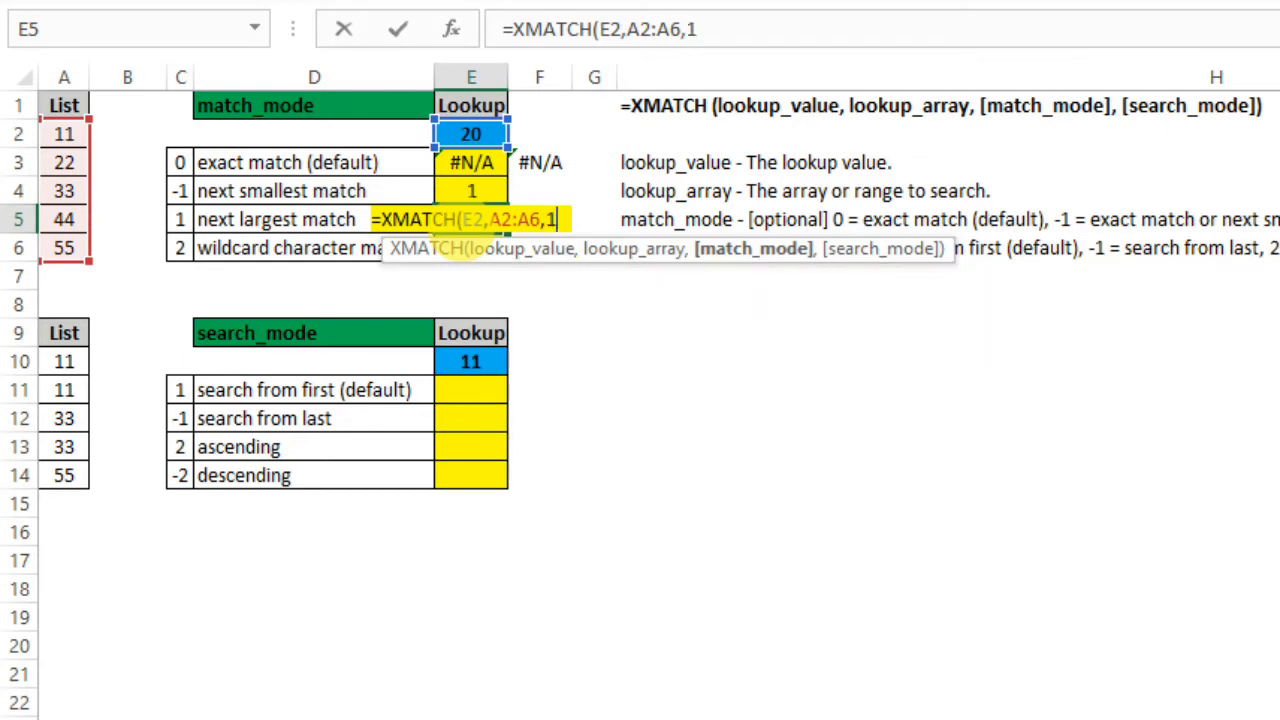
{"action": "type", "text": ")"}
{"action": "key", "text": "Return"}
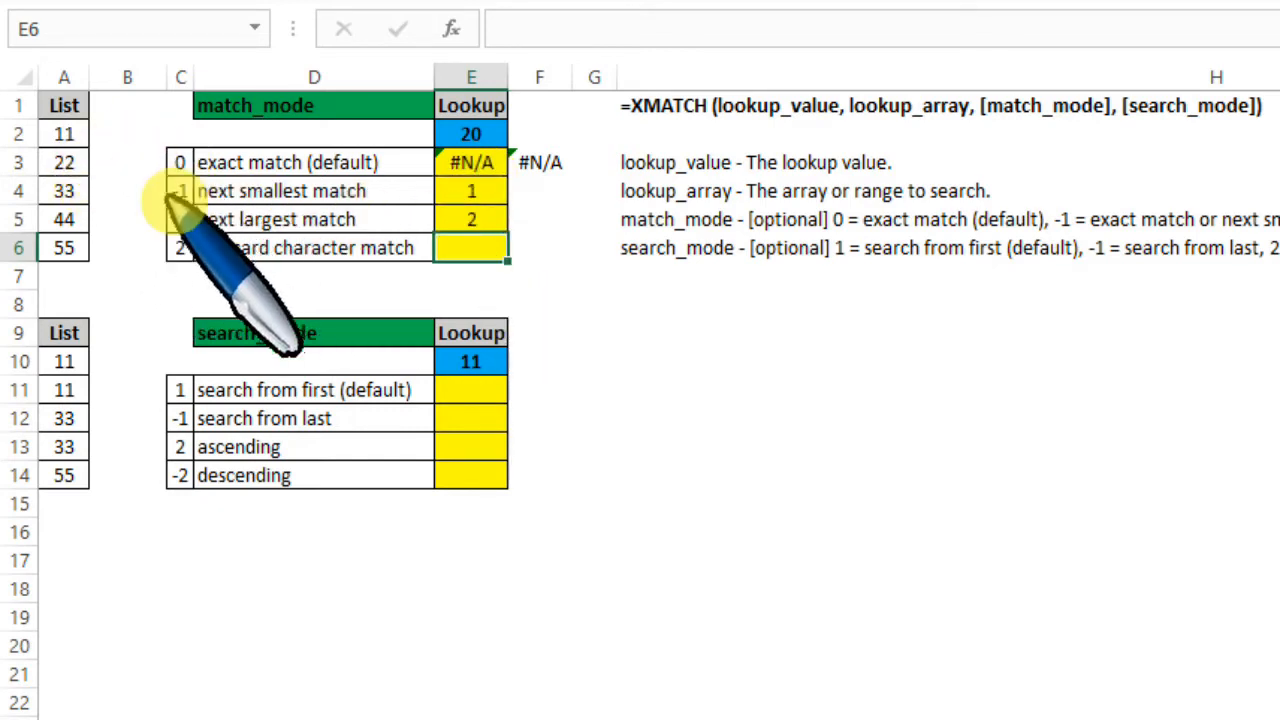
Note the wildcard characters ?* in cell F6, beside the wildcard character match row
{"action": "left_click", "coordinate": [542, 250]}
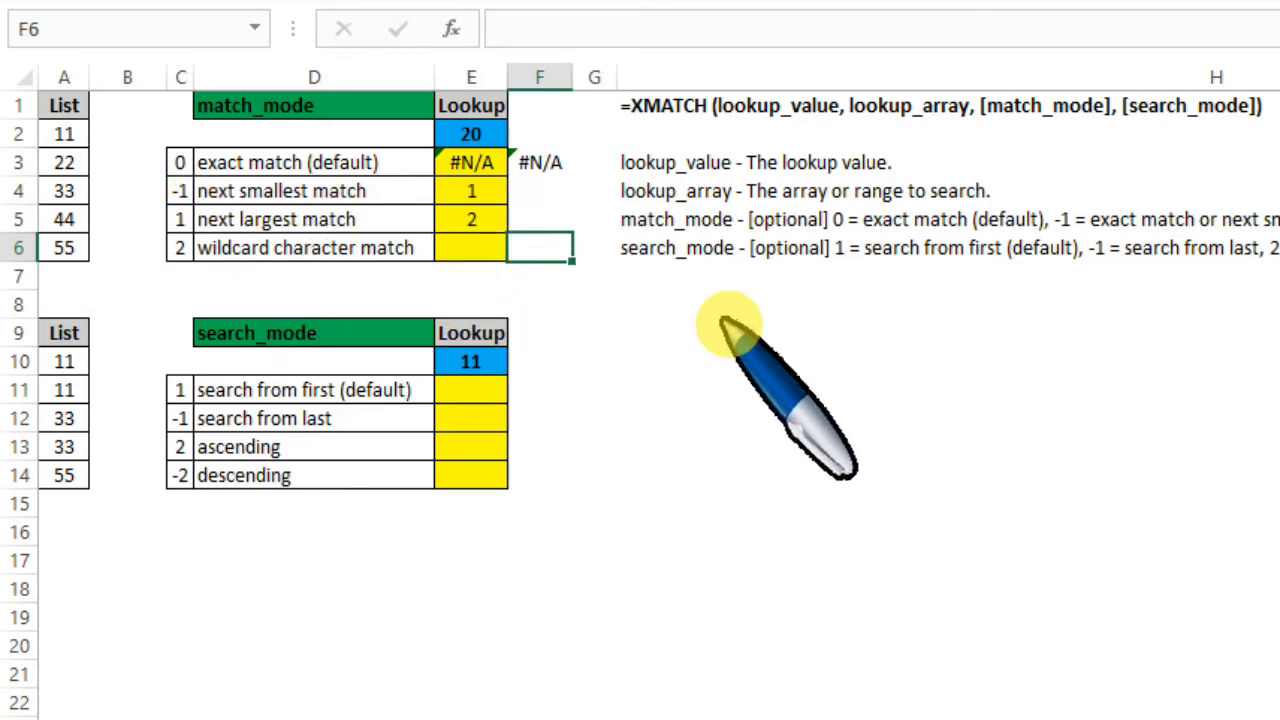
{"action": "type", "text": "?*"}
{"action": "key", "text": "Return"}
{"action": "key", "text": "Up"}
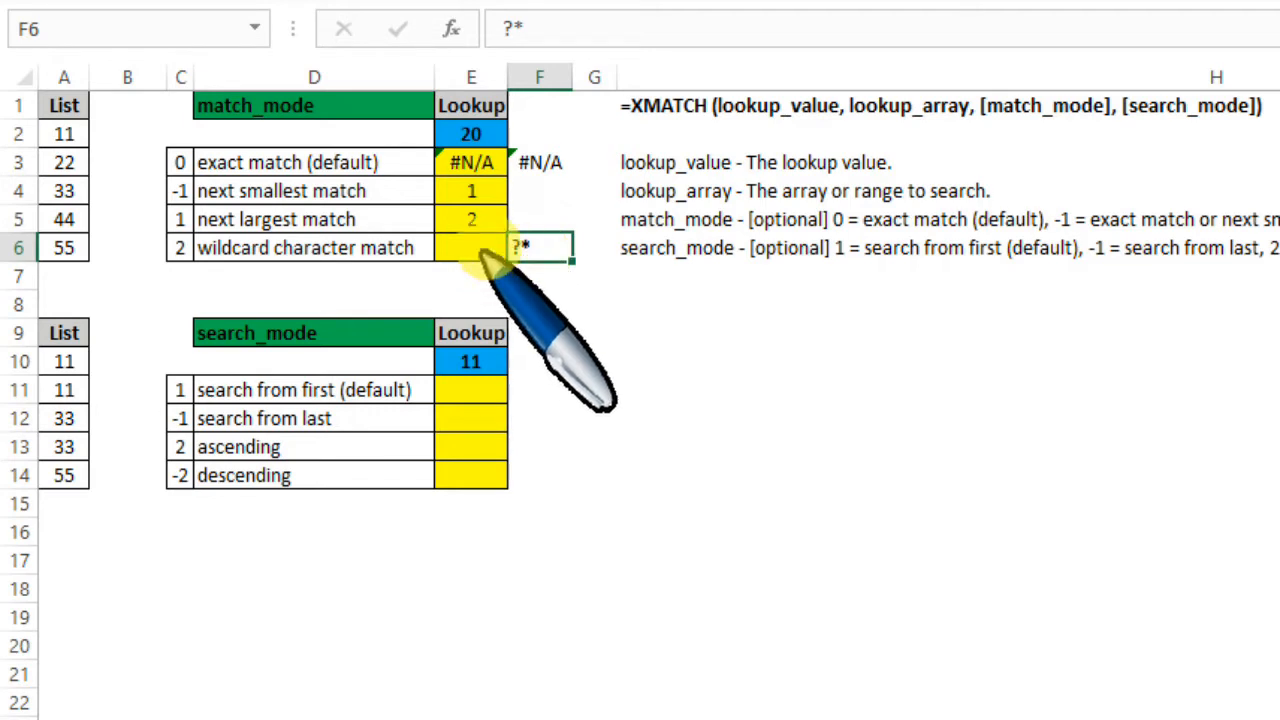
{"action": "left_click", "coordinate": [472, 136]}
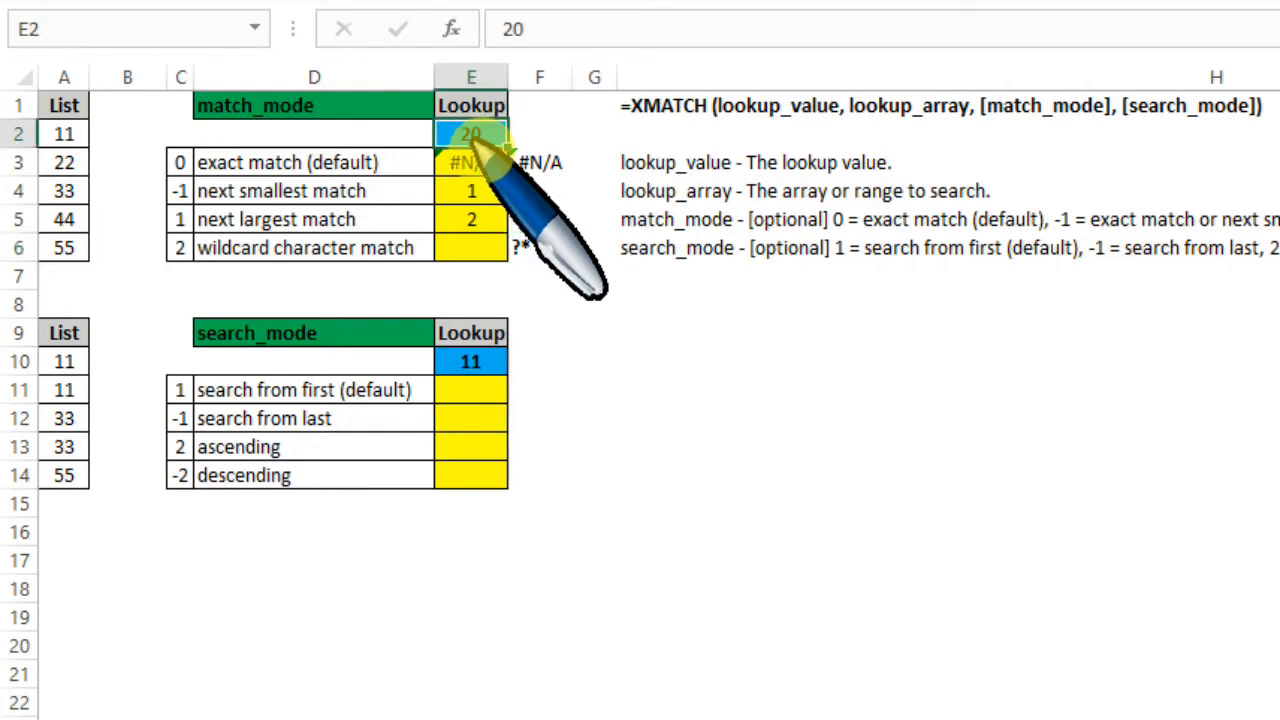
{"action": "left_click", "coordinate": [480, 247]}
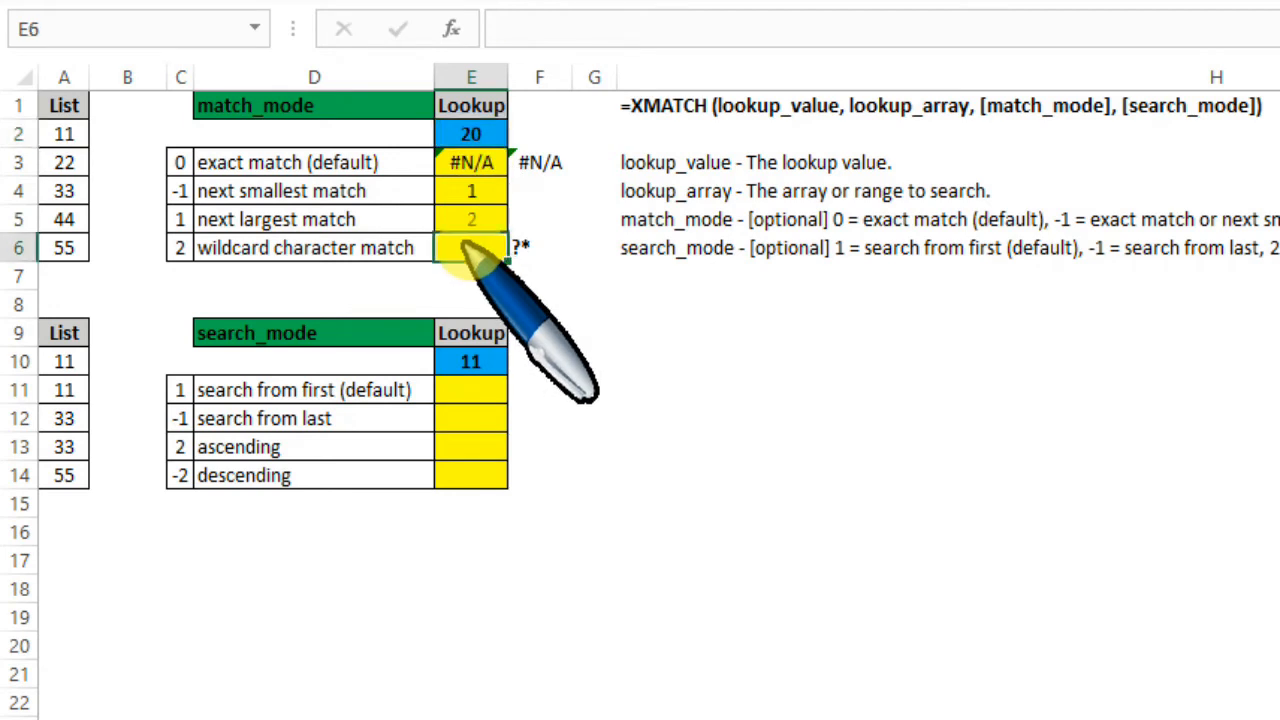
Enter =LEFT(E2,1) in cell F2 to extract the first character of the lookup value
{"action": "left_click", "coordinate": [540, 142]}
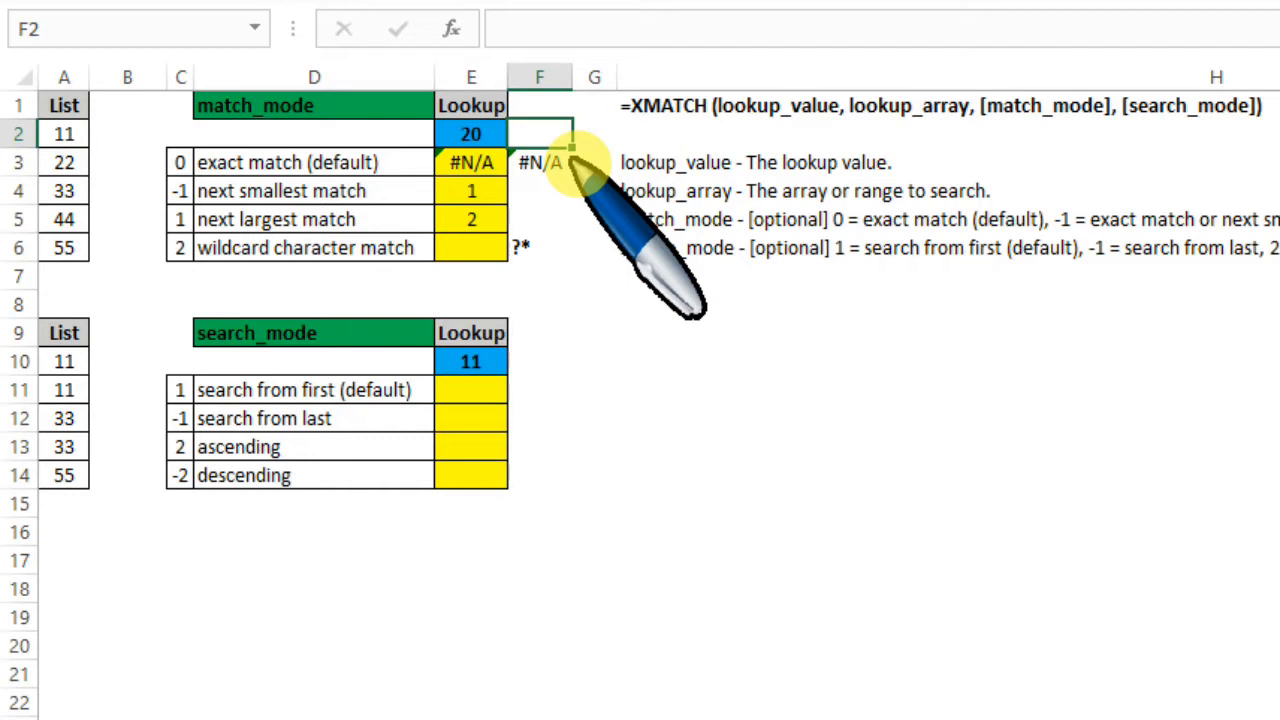
{"action": "type", "text": "=le"}
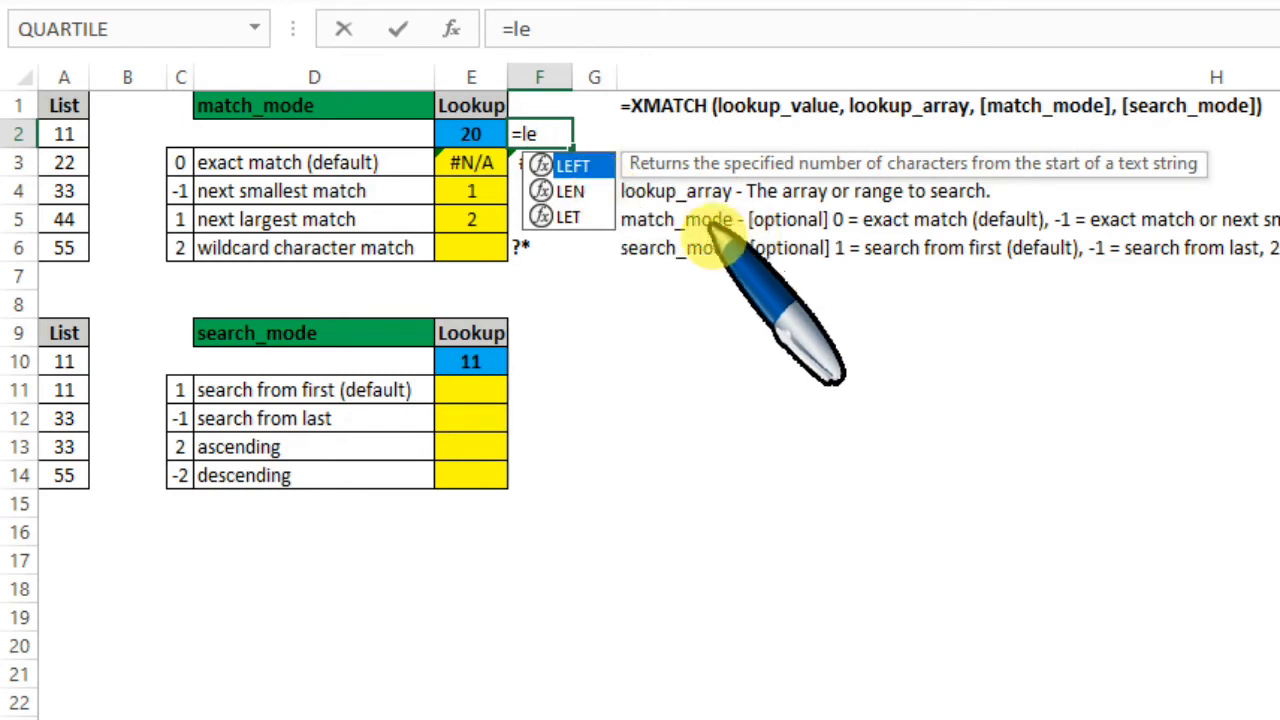
{"action": "double_click", "coordinate": [572, 164]}
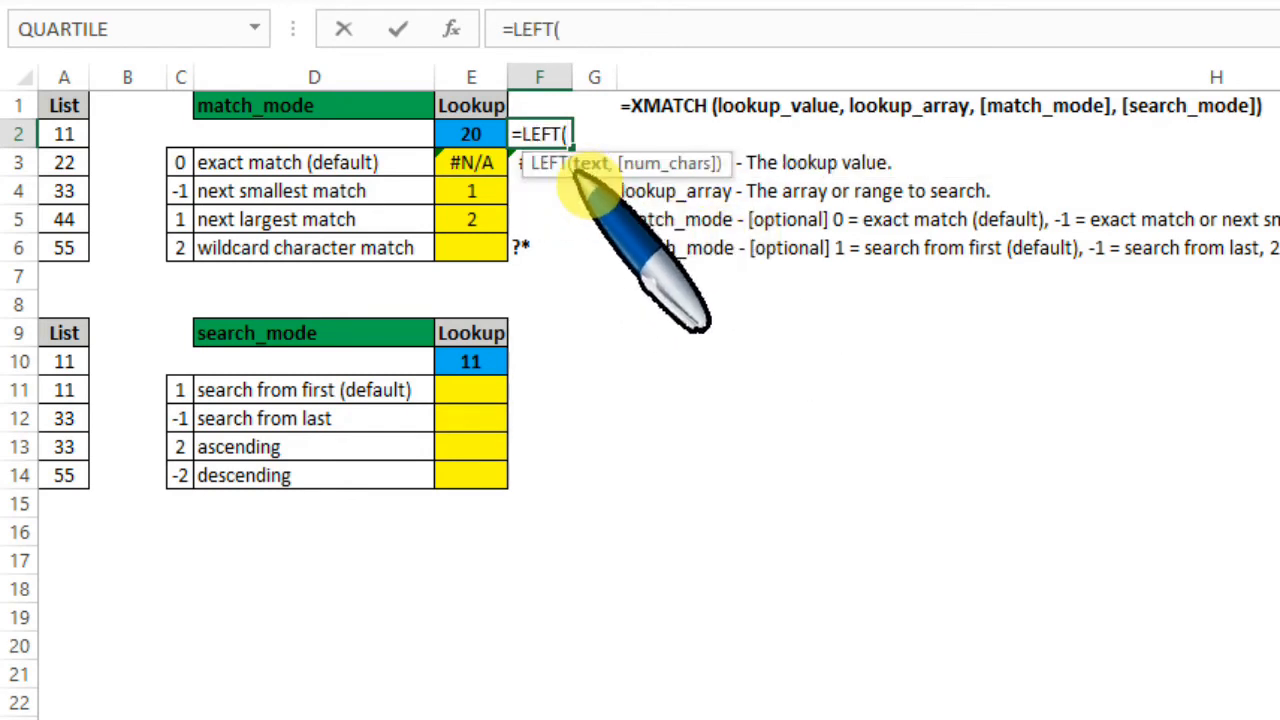
{"action": "key", "text": "Left"}
{"action": "type", "text": ","}
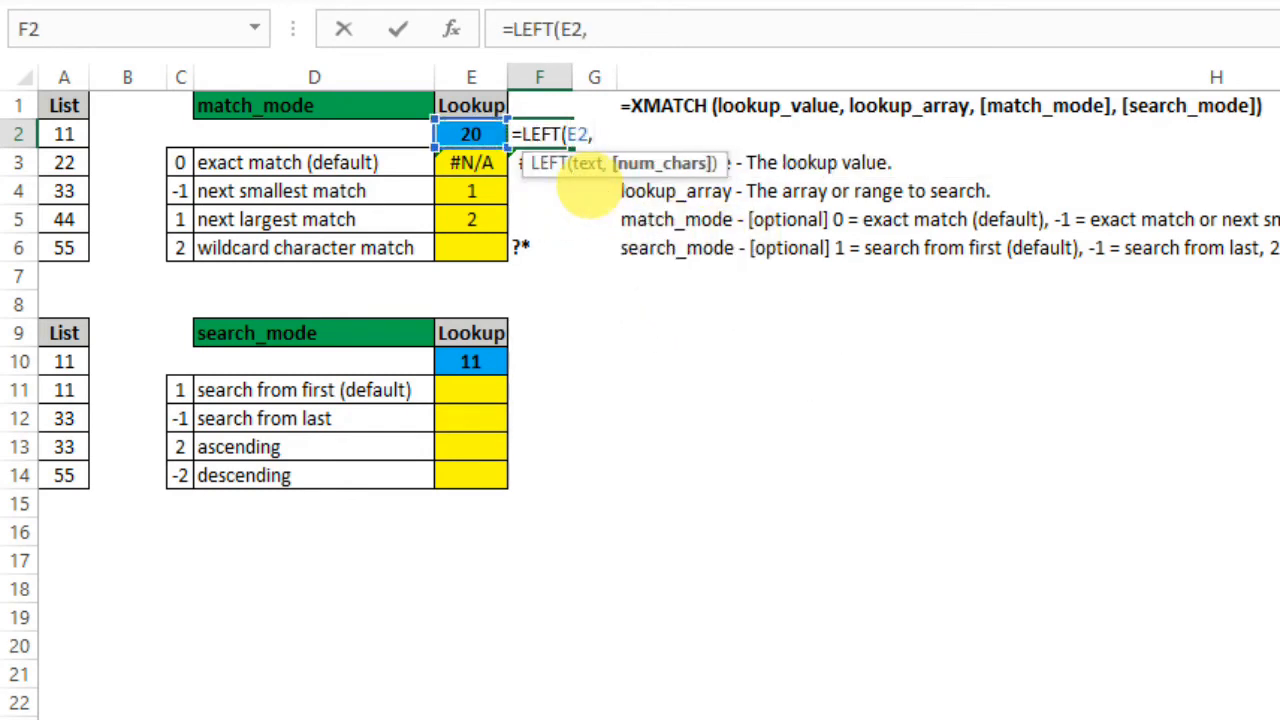
{"action": "type", "text": "1"}
{"action": "key", "text": "Return"}
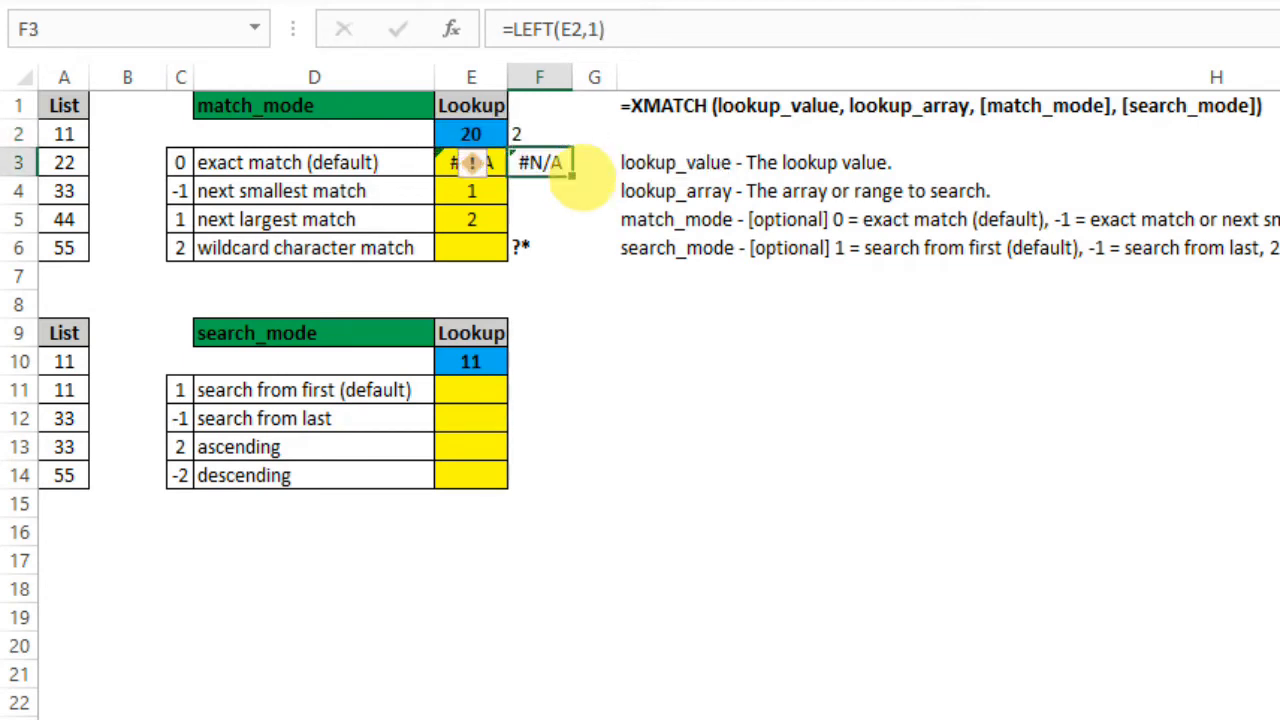
Reuse the LEFT expression from F2 to enter the wildcard match formula =XMATCH(LEFT(E2,1)&"*",LEFT(A2:A6,1),2) in cell E6
{"action": "left_click", "coordinate": [536, 131]}
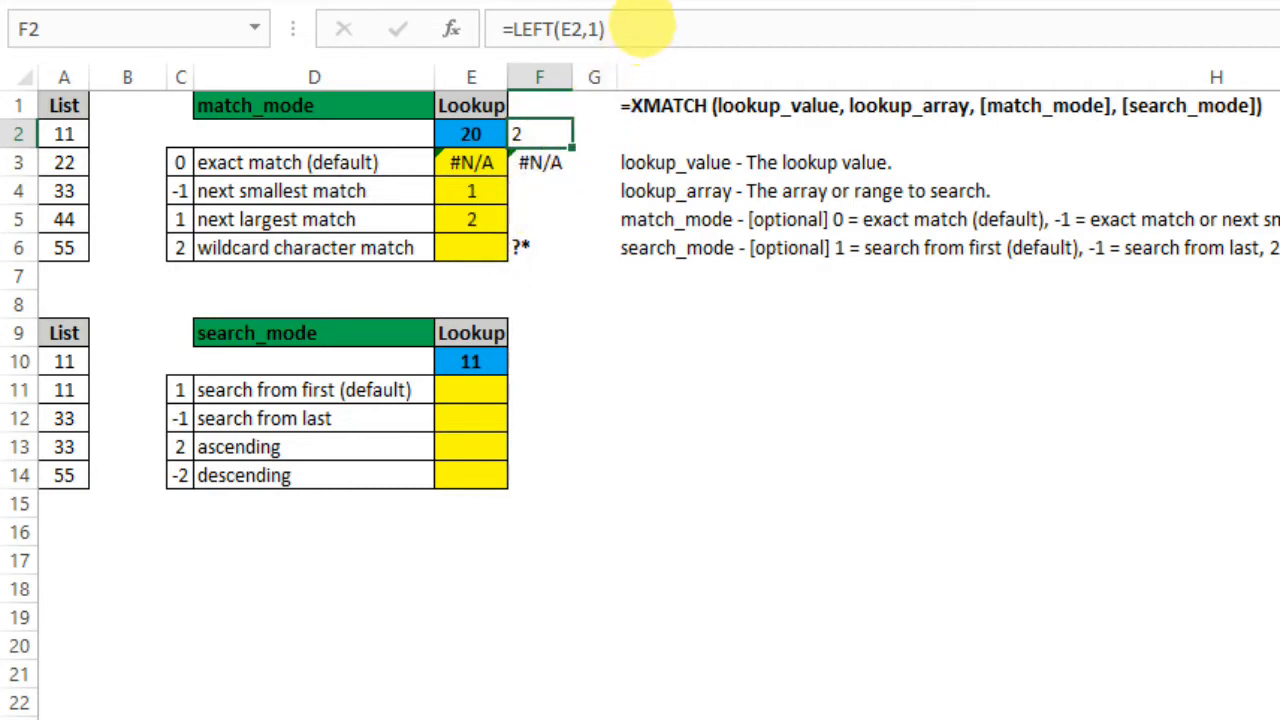
{"action": "left_click_drag", "start_coordinate": [490, 29], "coordinate": [600, 43]}
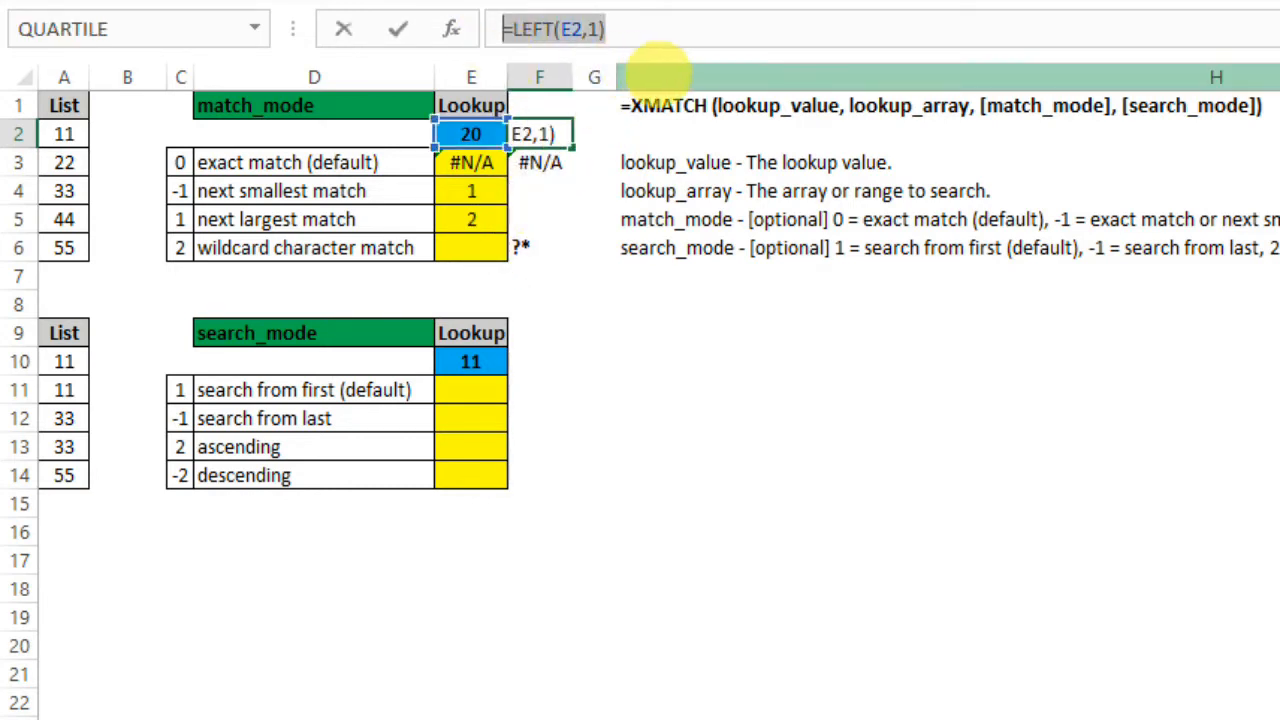
{"action": "key", "text": "shift+Right"}
{"action": "key", "text": "ctrl+Return"}
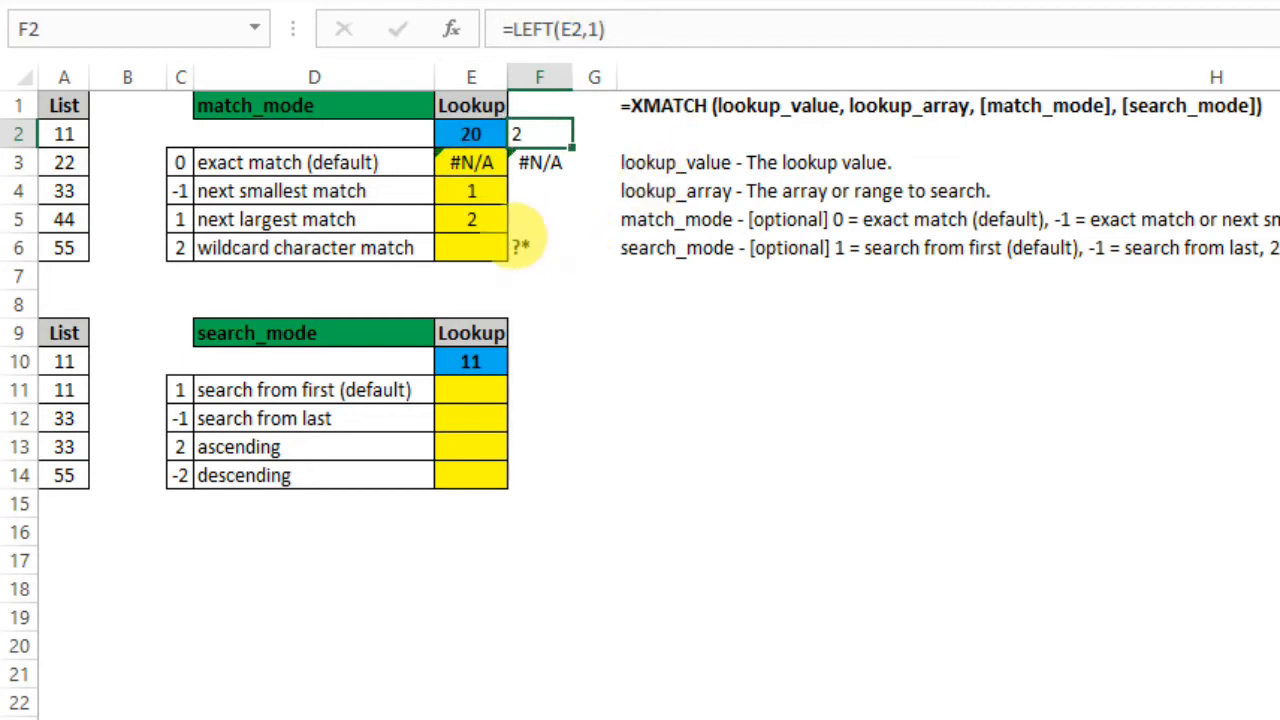
{"action": "left_click", "coordinate": [495, 252]}
{"action": "type", "text": "=xm"}
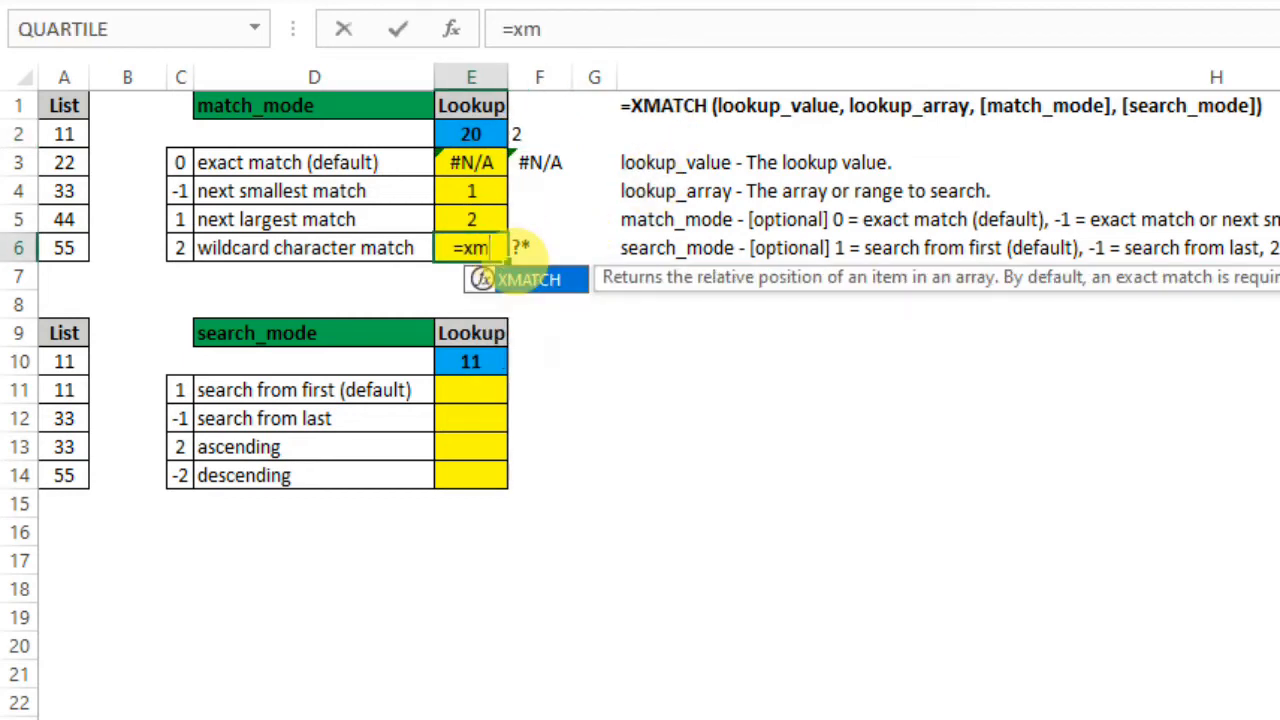
{"action": "key", "text": "Tab"}
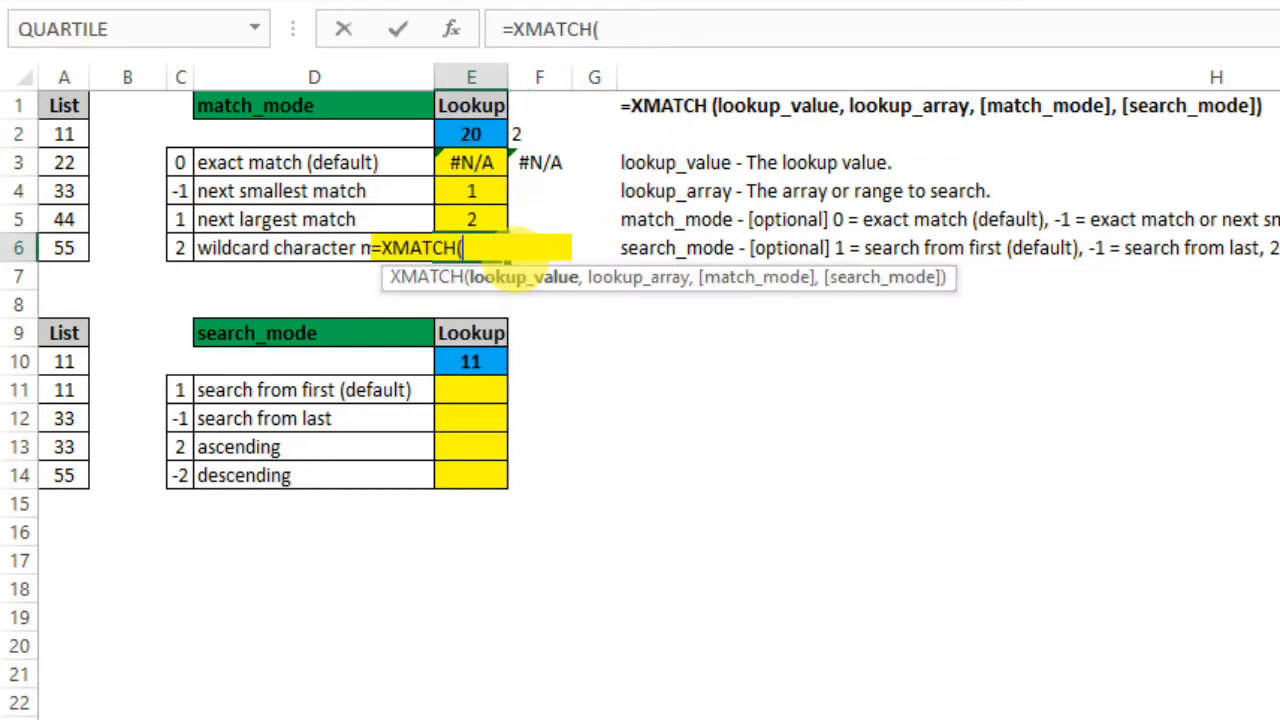
{"action": "type", "text": "LEFT(E2,1)&"}
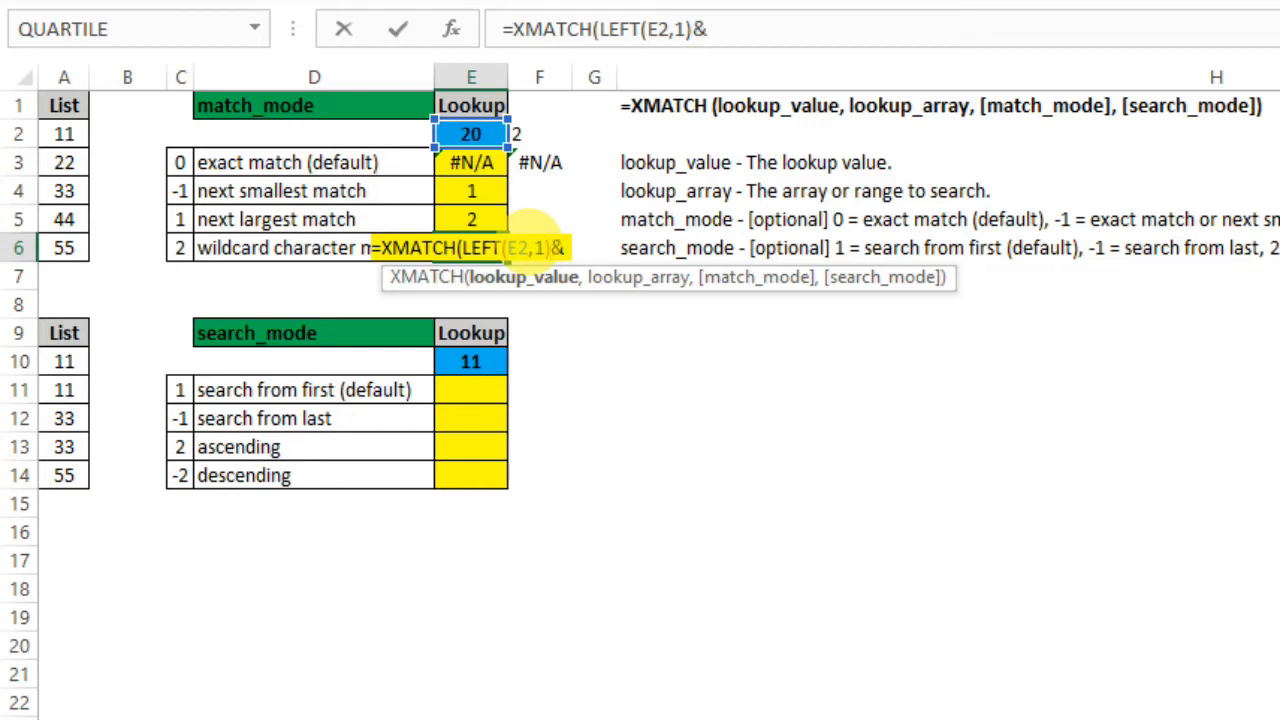
{"action": "type", "text": "\"*"}
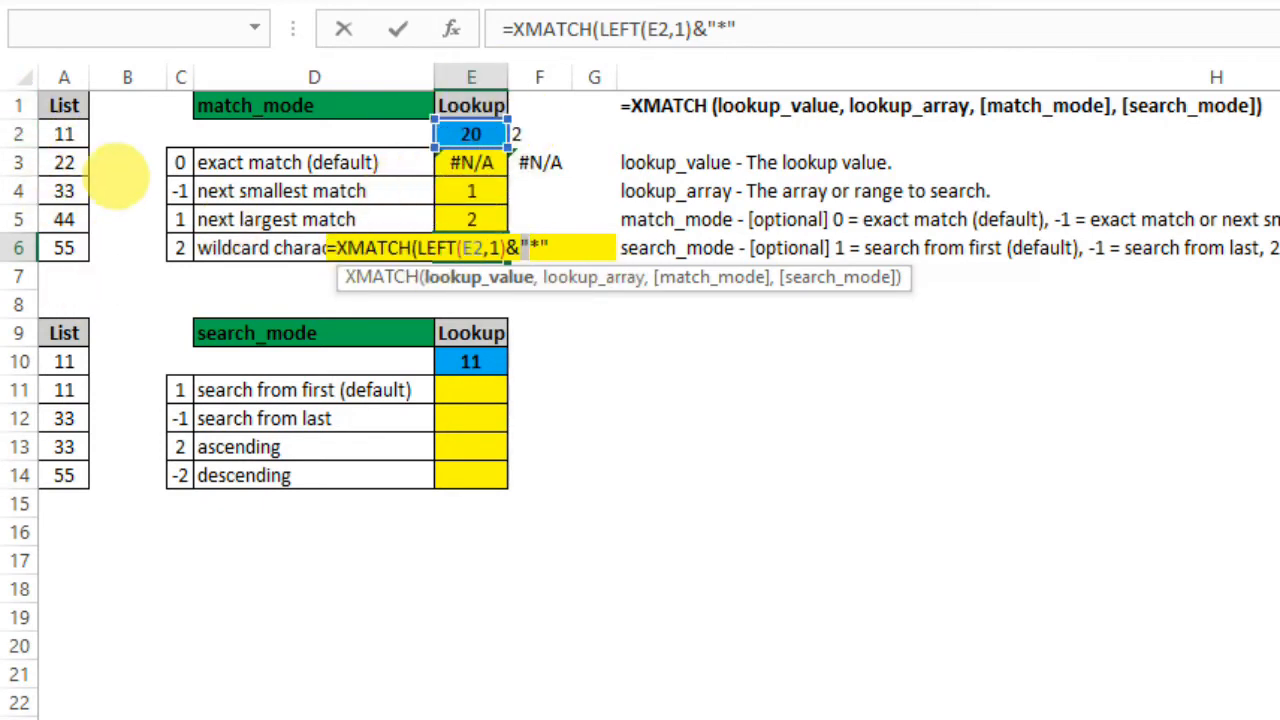
{"action": "type", "text": ",LEFT(A2:A6,1),"}
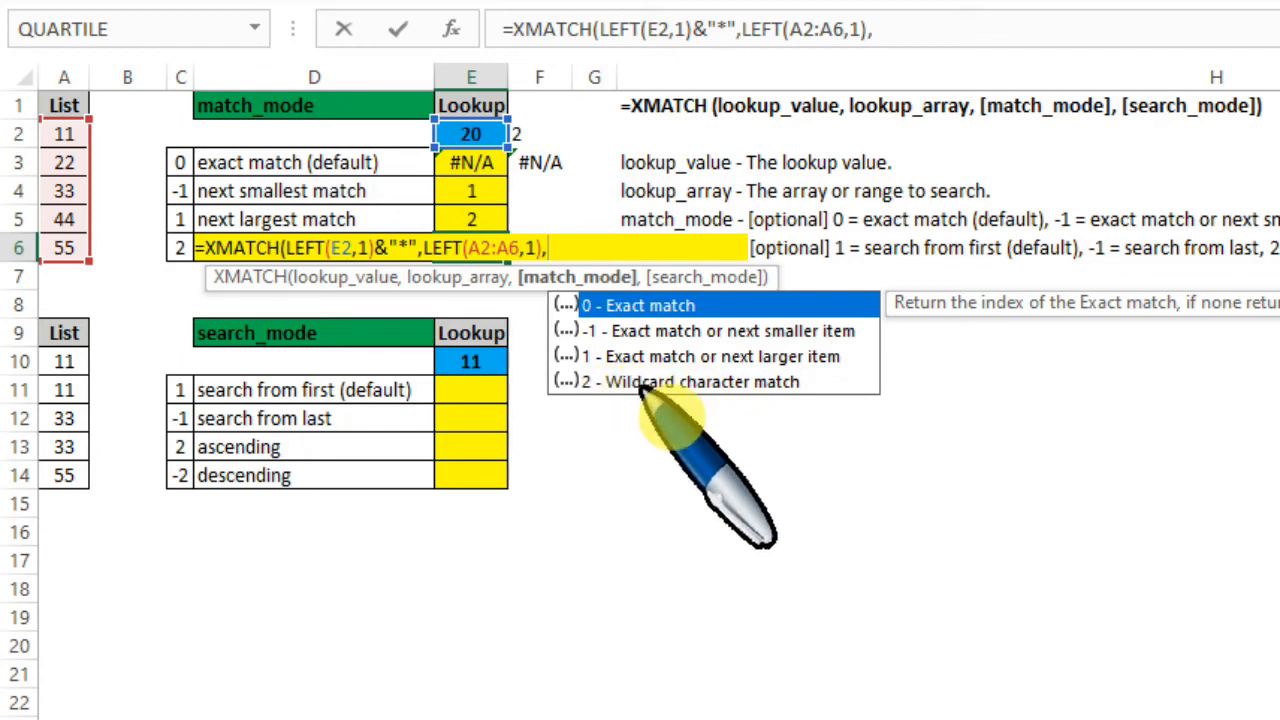
{"action": "type", "text": "2"}
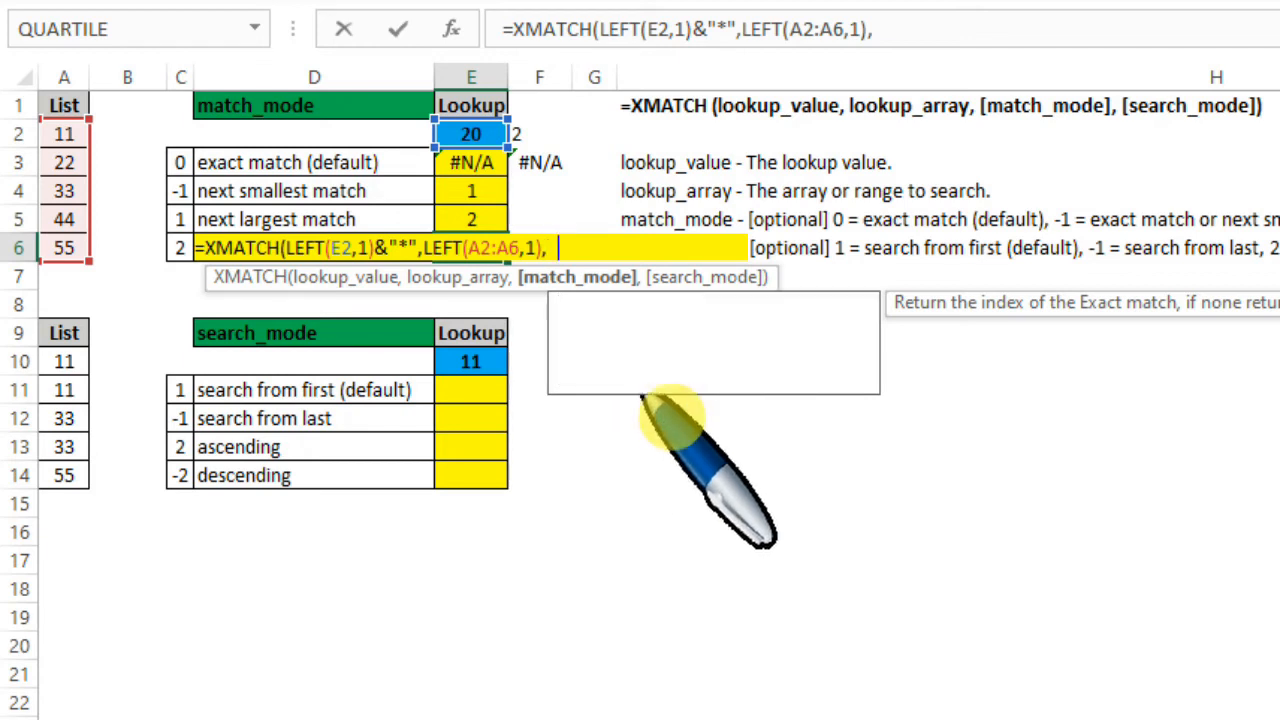
{"action": "type", "text": ")"}
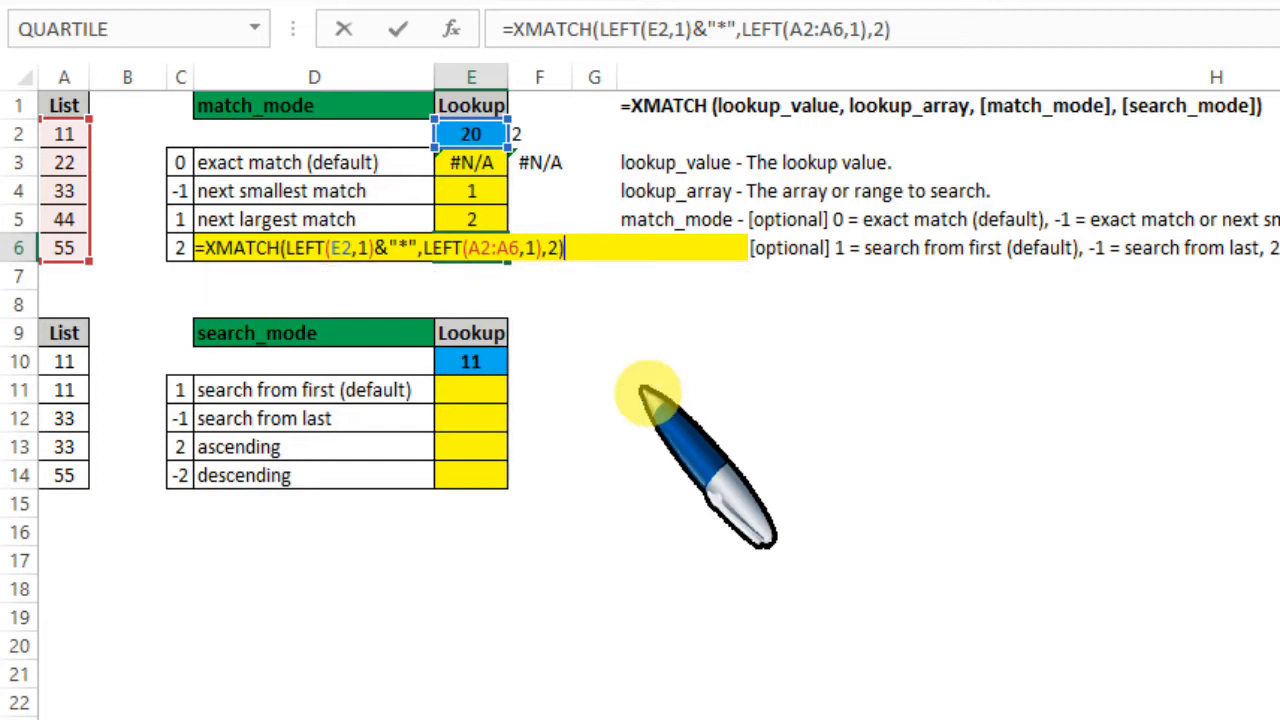
{"action": "key", "text": "Return"}
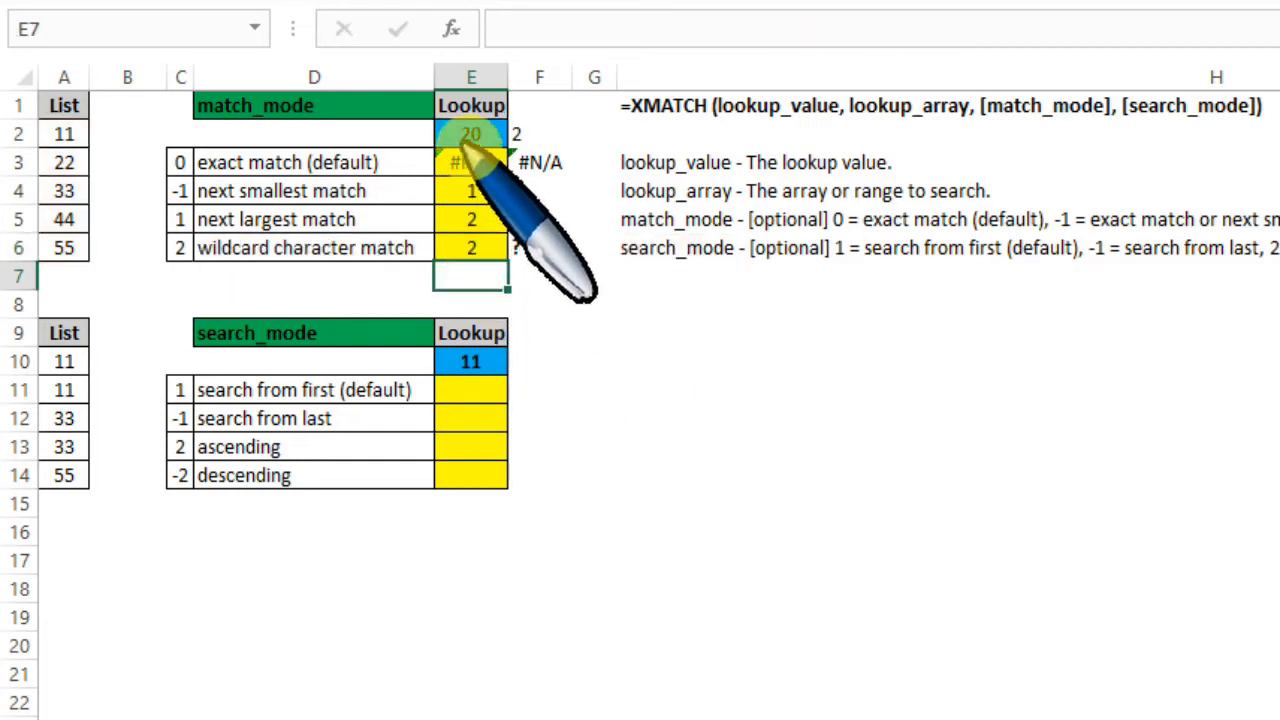
{"action": "left_click", "coordinate": [487, 249]}
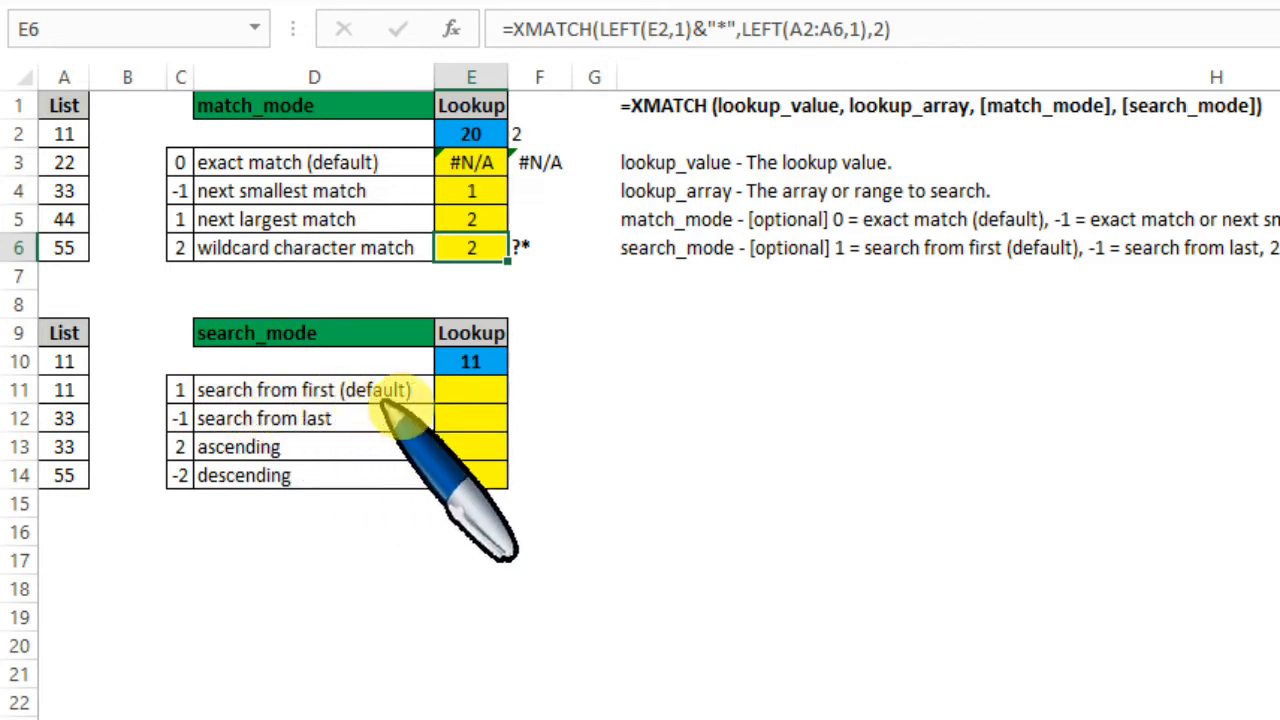
Enter =XMATCH(E10,A10:A14,0,1) in cell E11 for the exact match searched from first
{"action": "left_click", "coordinate": [462, 388]}
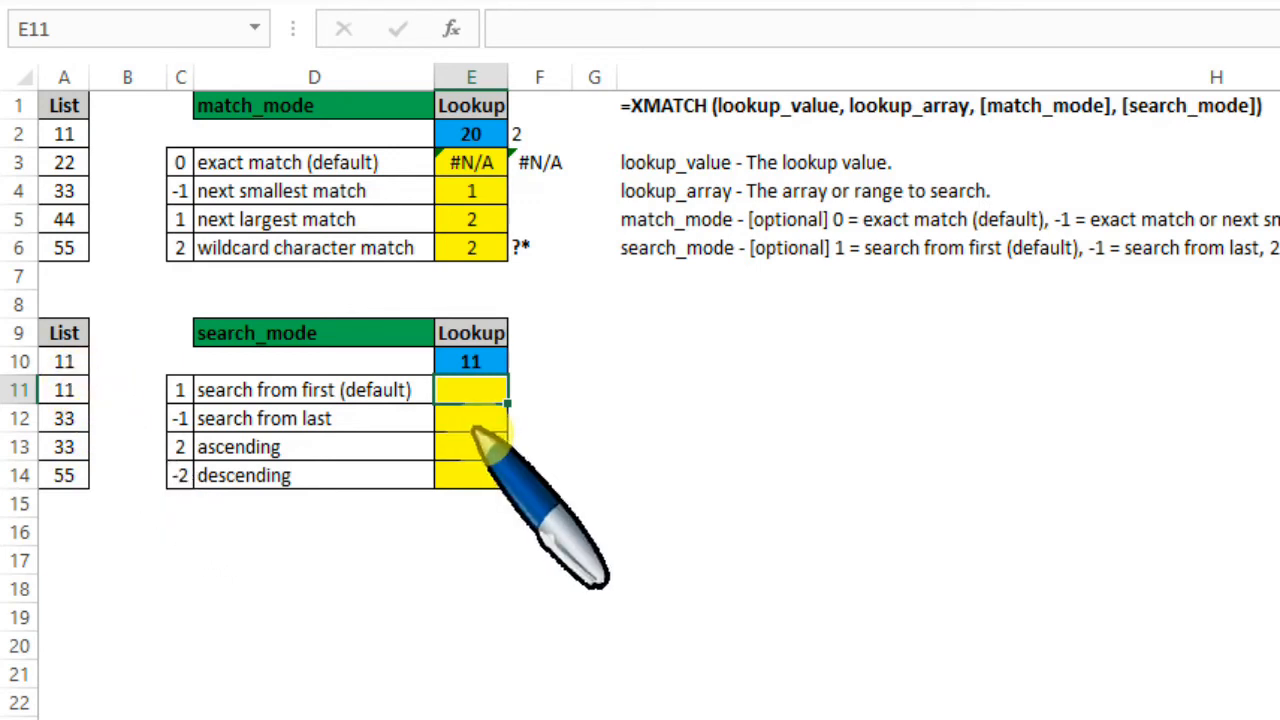
{"action": "type", "text": "="}
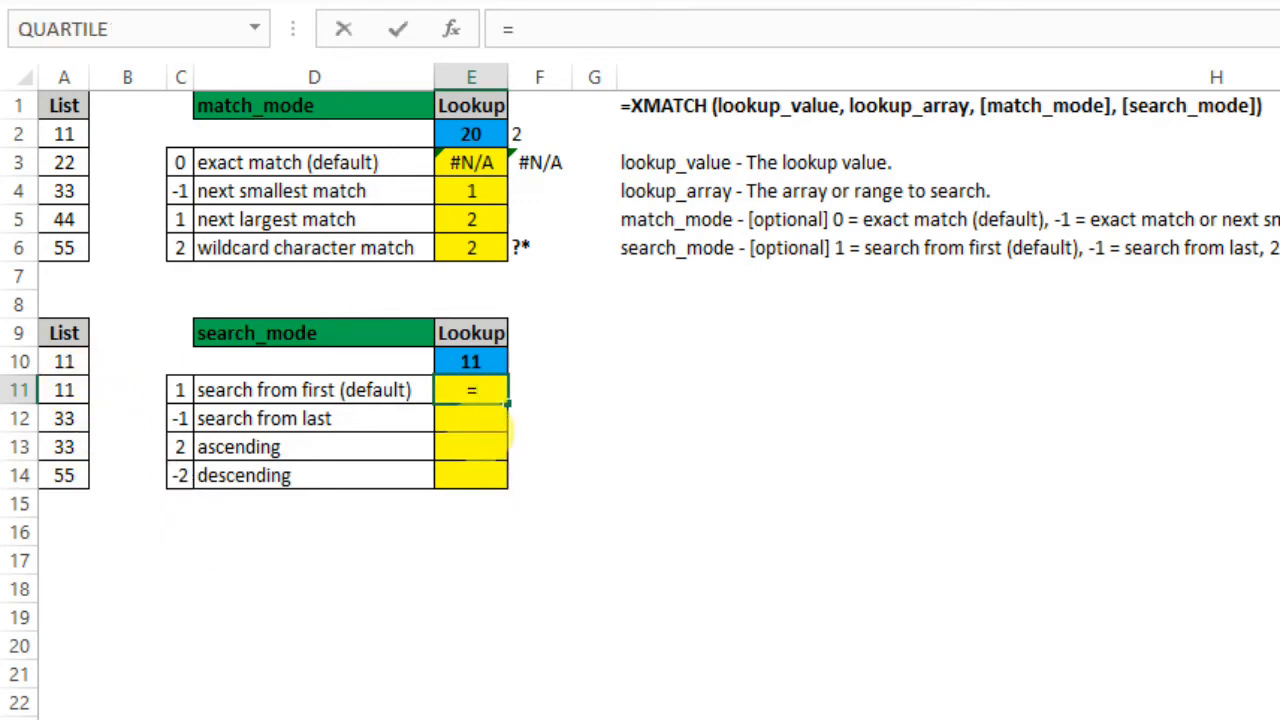
{"action": "type", "text": "xm"}
{"action": "key", "text": "Tab"}
{"action": "key", "text": "Up"}
{"action": "key", "text": "Up"}
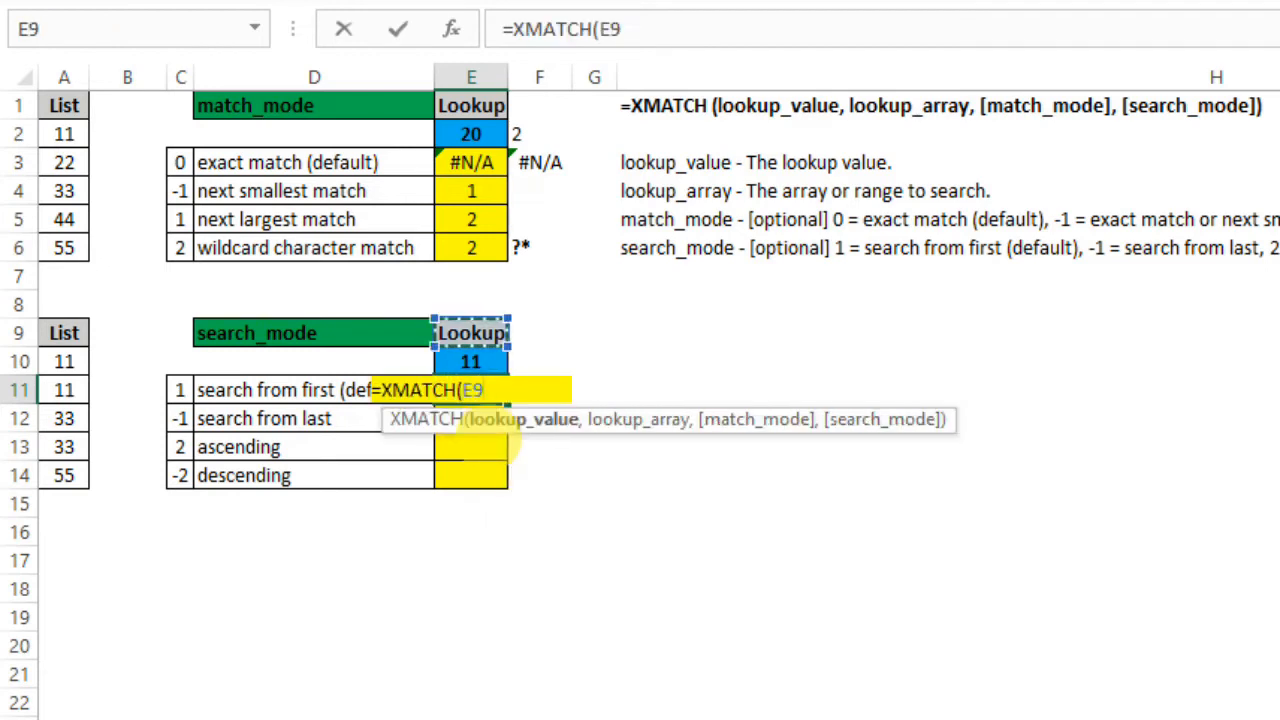
{"action": "key", "text": "Down"}
{"action": "type", "text": ","}
{"action": "key", "text": "Left"}
{"action": "key", "text": "Left"}
{"action": "key", "text": "Left"}
{"action": "key", "text": "Left"}
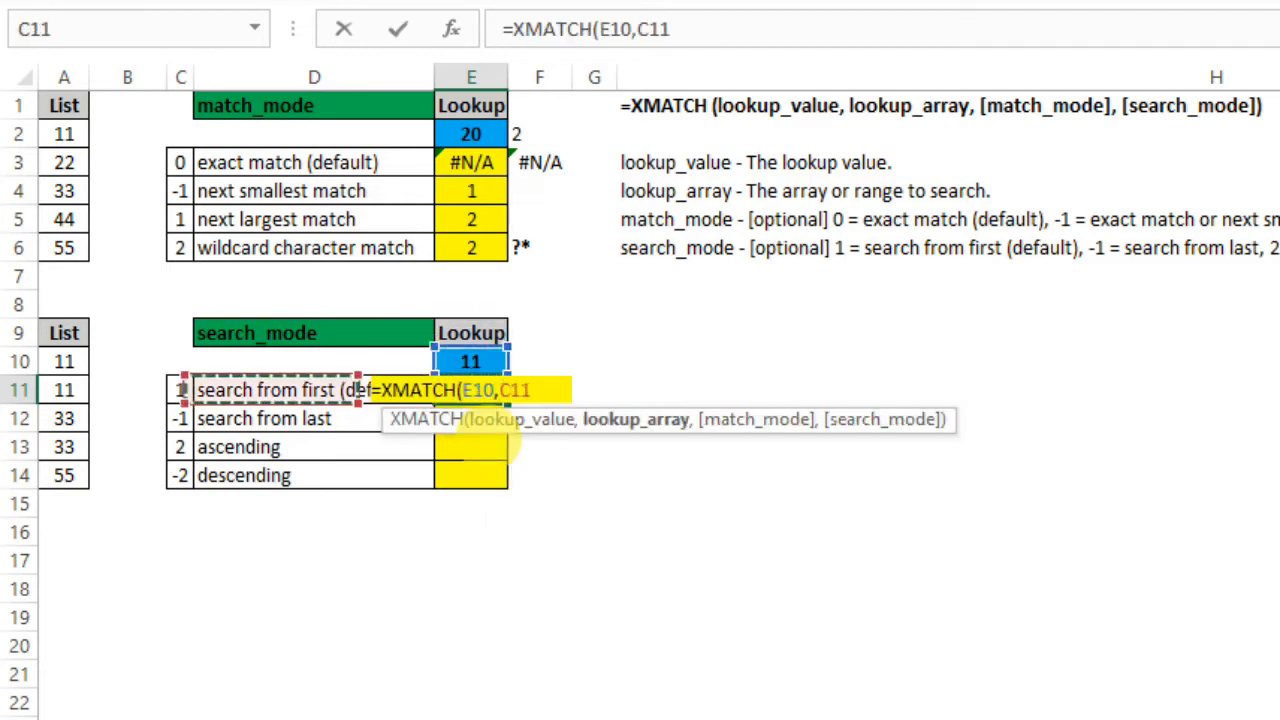
{"action": "key", "text": "Up"}
{"action": "key", "text": "shift+Down"}
{"action": "key", "text": "shift+Down"}
{"action": "key", "text": "shift+Down"}
{"action": "key", "text": "shift+Down"}
{"action": "type", "text": ","}
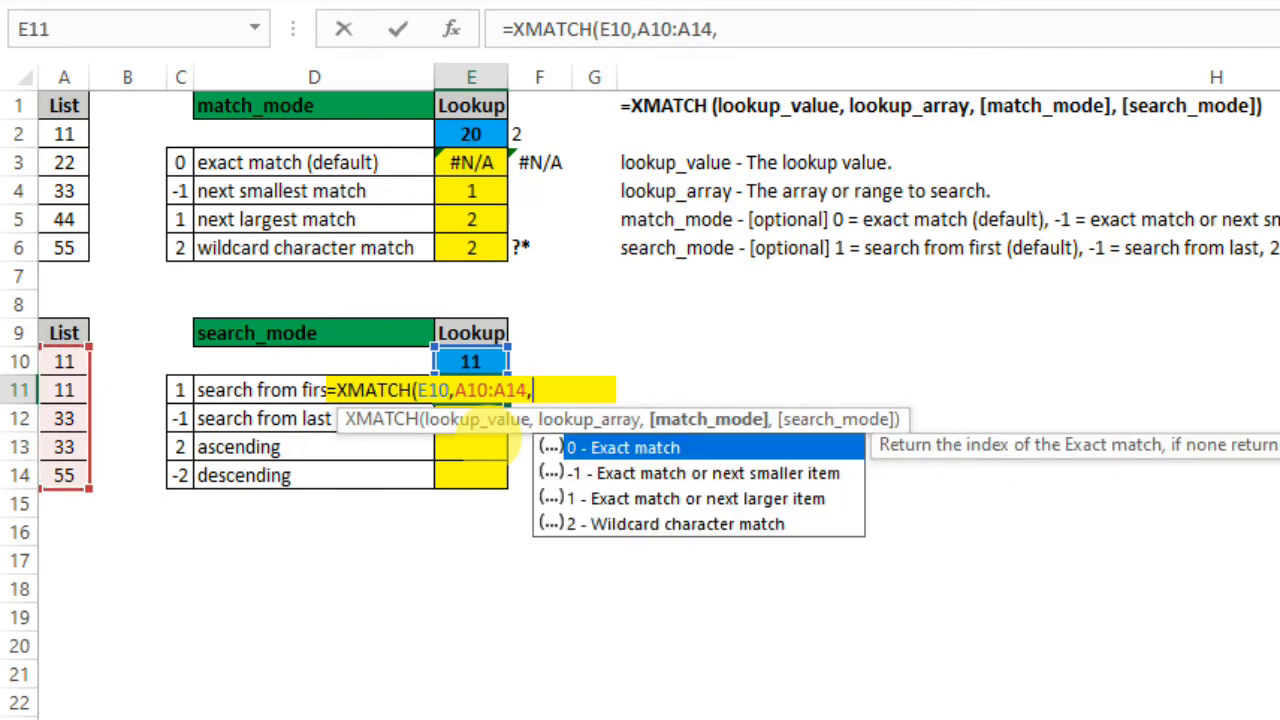
{"action": "type", "text": "0,"}
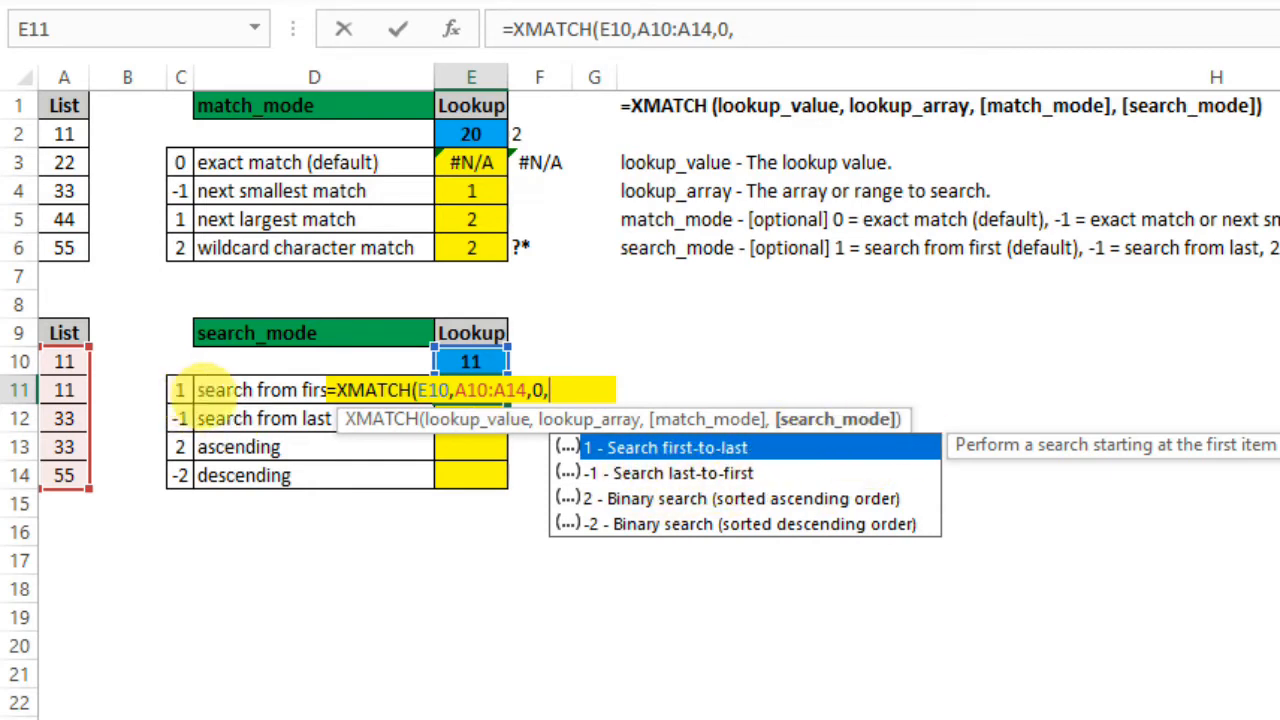
{"action": "type", "text": "1)"}
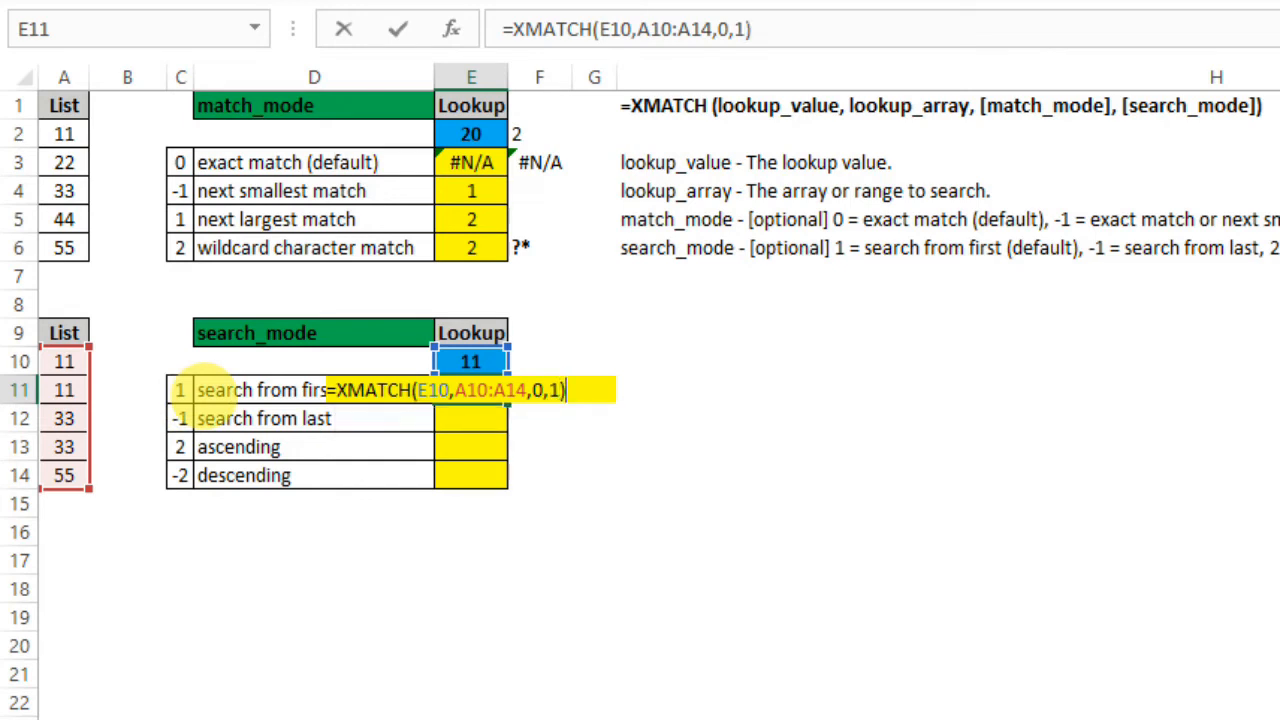
{"action": "key", "text": "Return"}
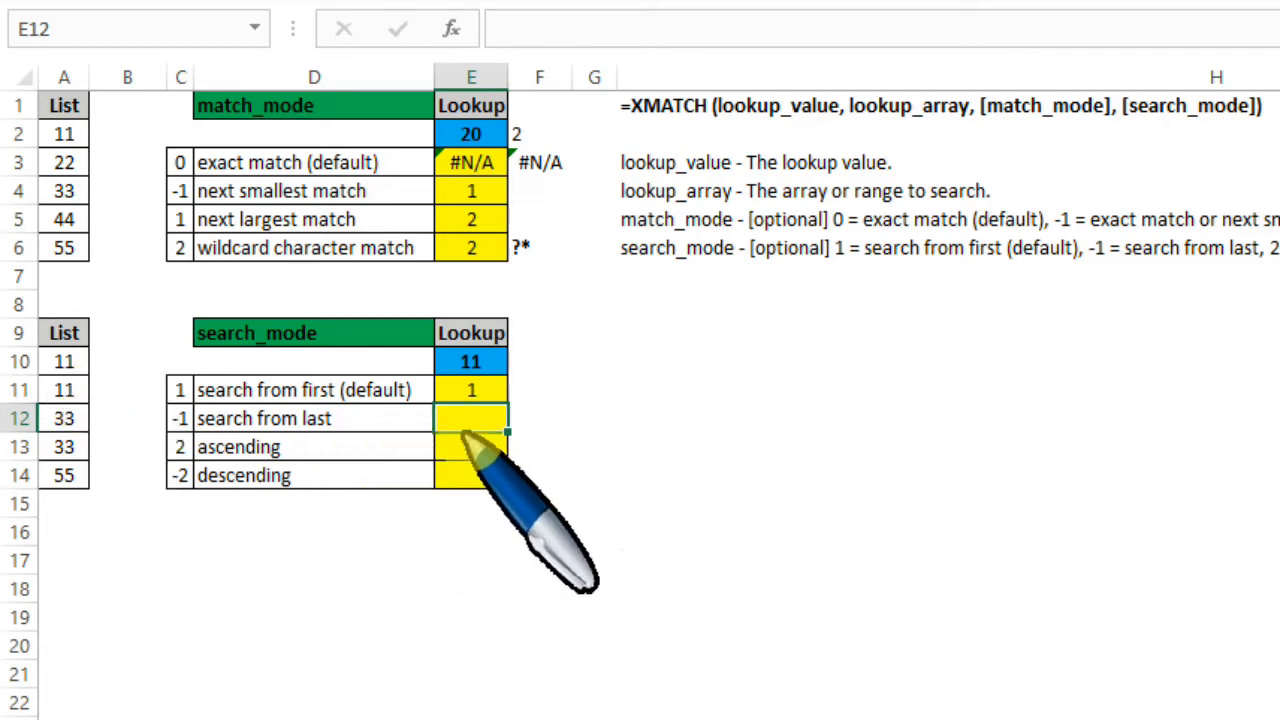
Enter =XMATCH(E10,A10:A14,0,-1) in cell E12 for the exact match searched from last
{"action": "type", "text": "xm"}
{"action": "key", "text": "Tab"}
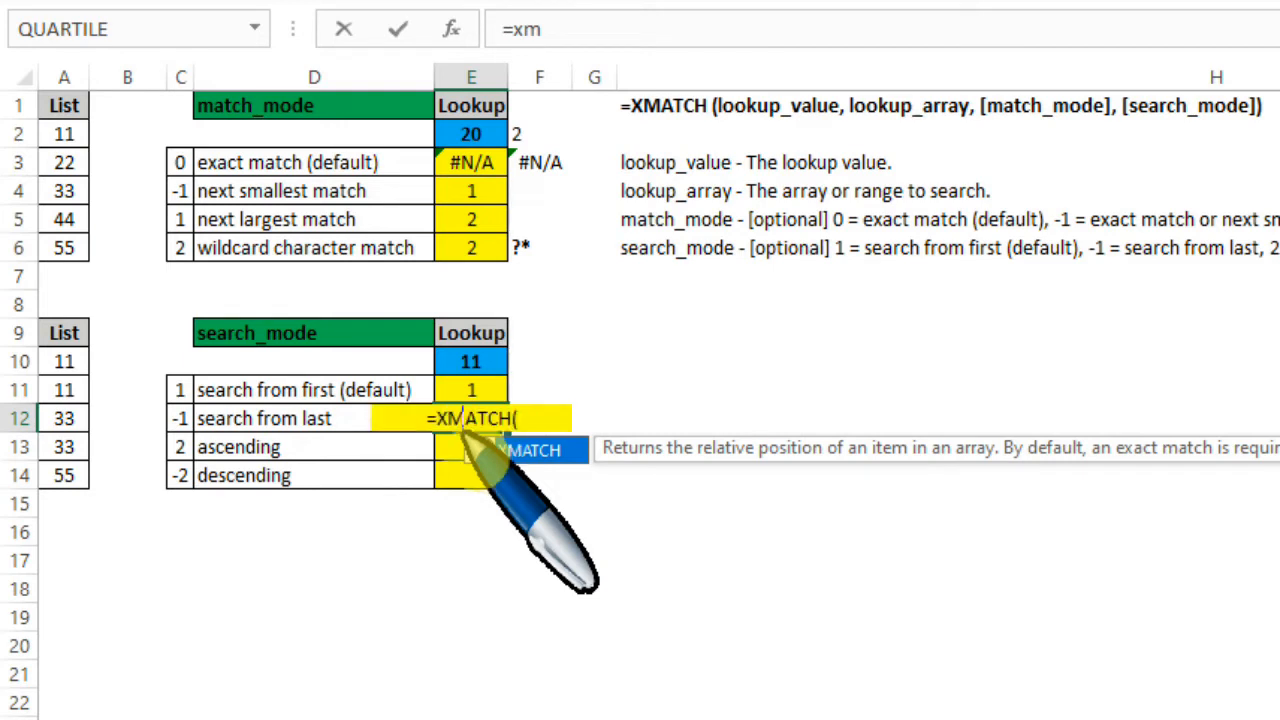
{"action": "key", "text": "Up"}
{"action": "key", "text": "Up"}
{"action": "type", "text": ","}
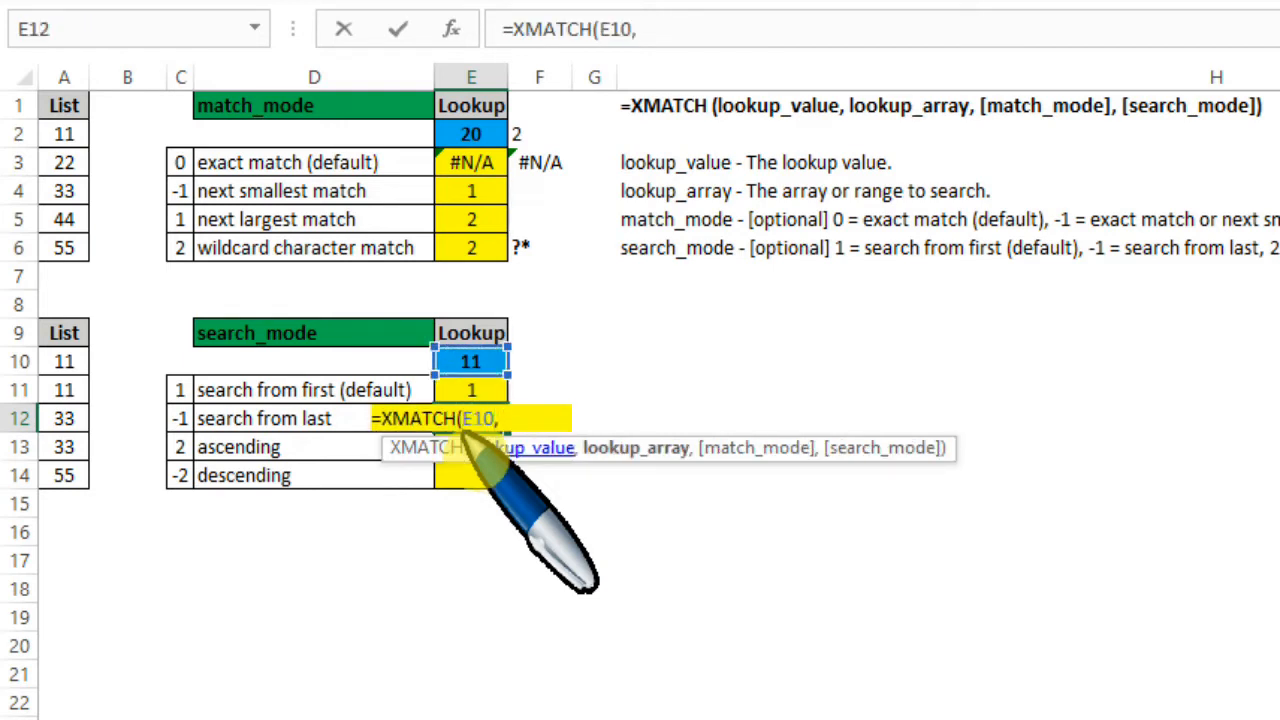
{"action": "key", "text": "Left"}
{"action": "key", "text": "Left"}
{"action": "key", "text": "Left"}
{"action": "key", "text": "Up"}
{"action": "key", "text": "Left"}
{"action": "key", "text": "Up"}
{"action": "key", "text": "shift+Down"}
{"action": "key", "text": "shift+Down"}
{"action": "key", "text": "shift+Down"}
{"action": "key", "text": "shift+Down"}
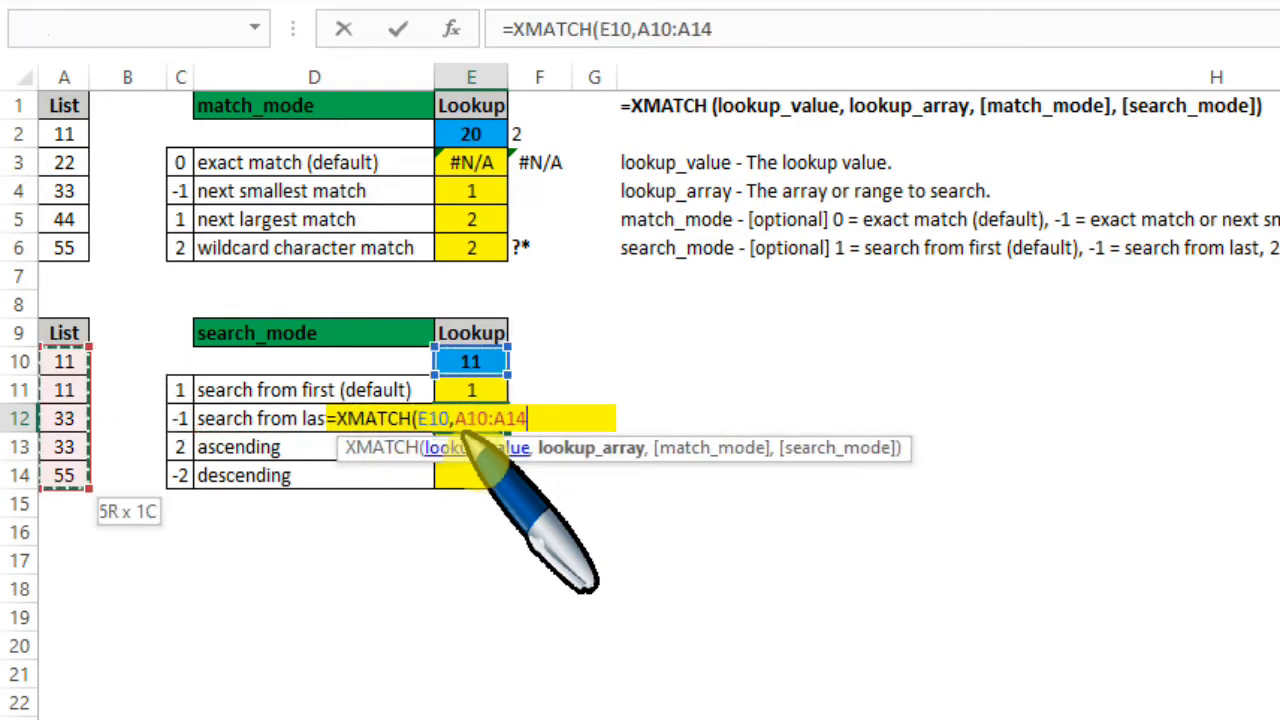
{"action": "type", "text": ",0,"}
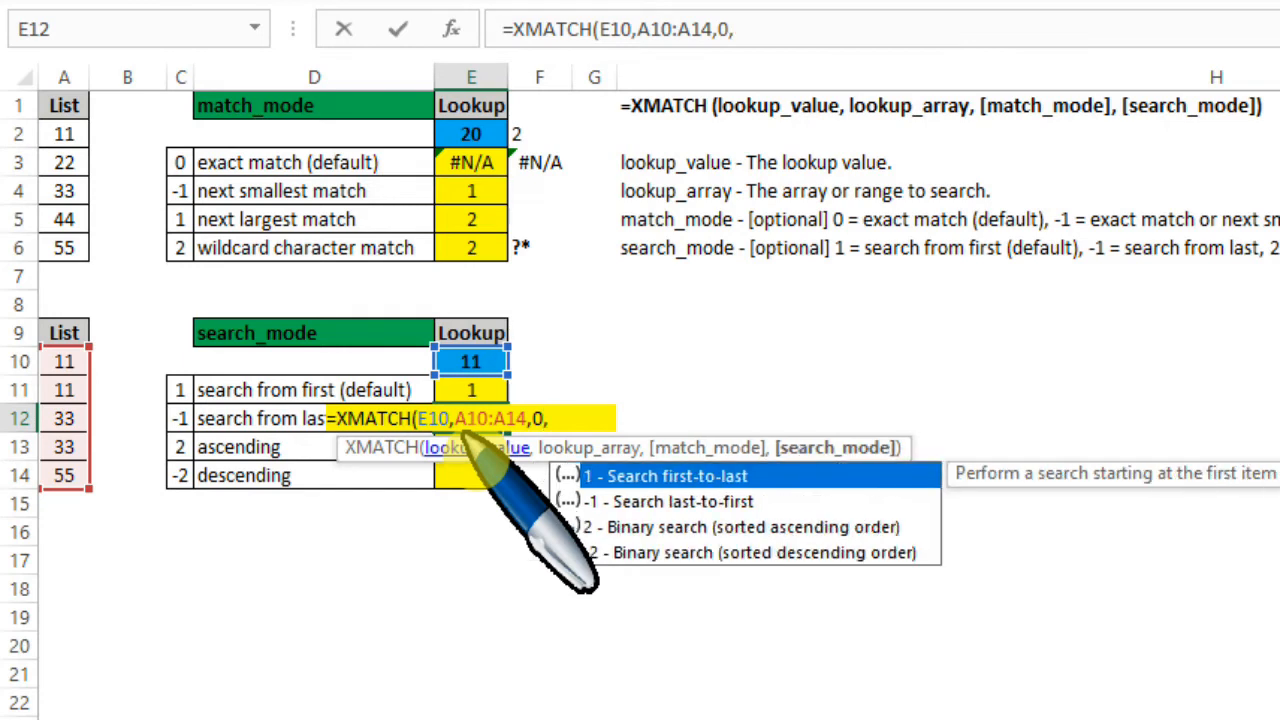
{"action": "left_click", "coordinate": [615, 508]}
{"action": "double_click", "coordinate": [615, 510]}
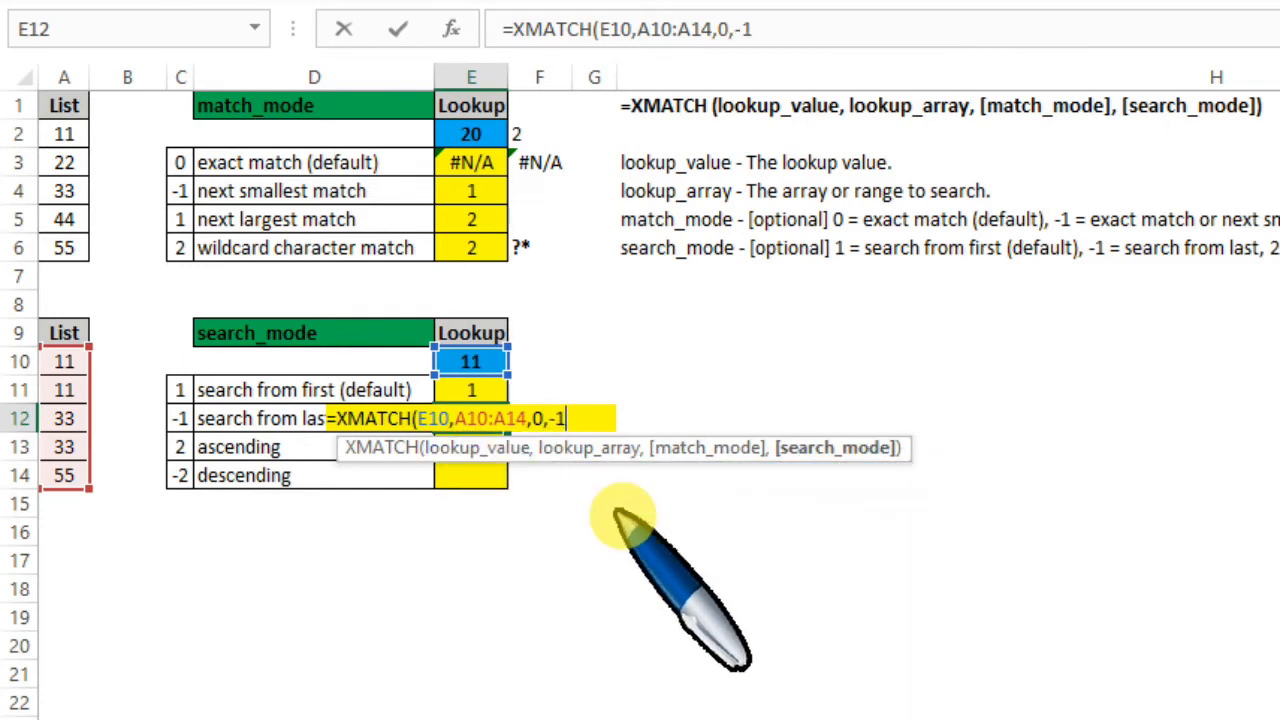
{"action": "type", "text": ")"}
{"action": "key", "text": "Return"}
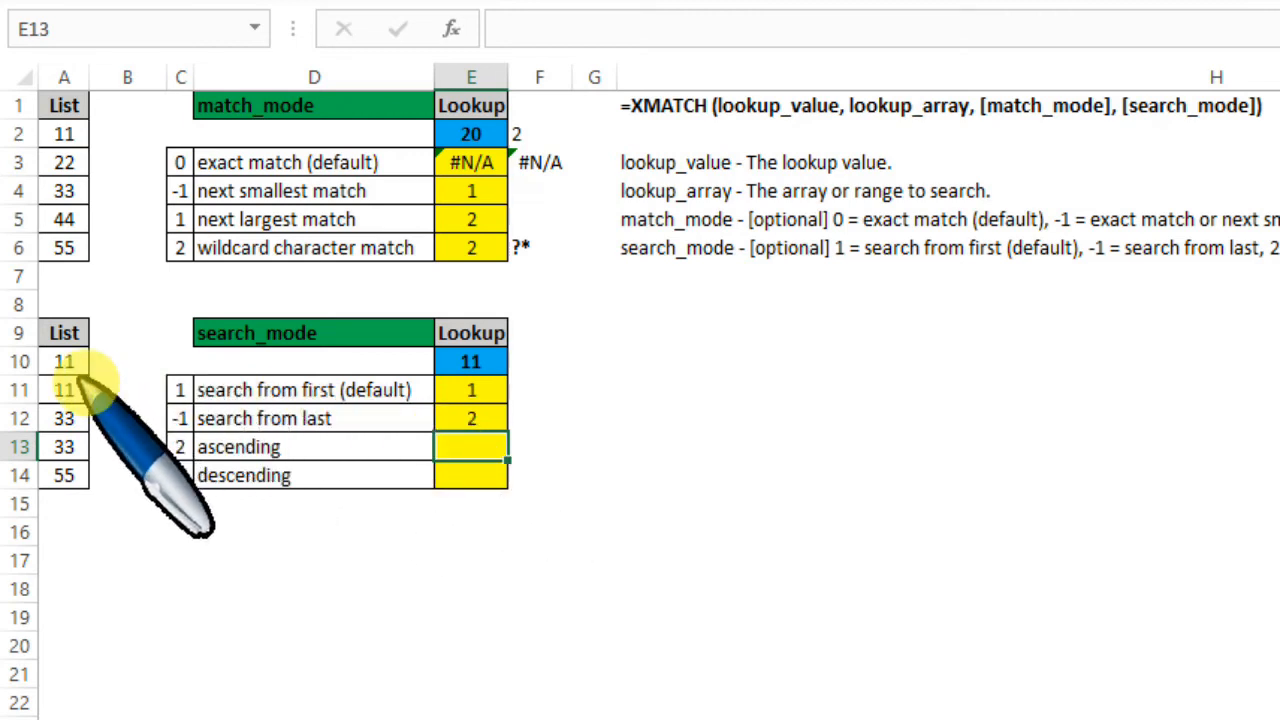
Change the last list value in A14 to 11 to test the search-from-last formula in E12, and undo the change
{"action": "left_click", "coordinate": [60, 470]}
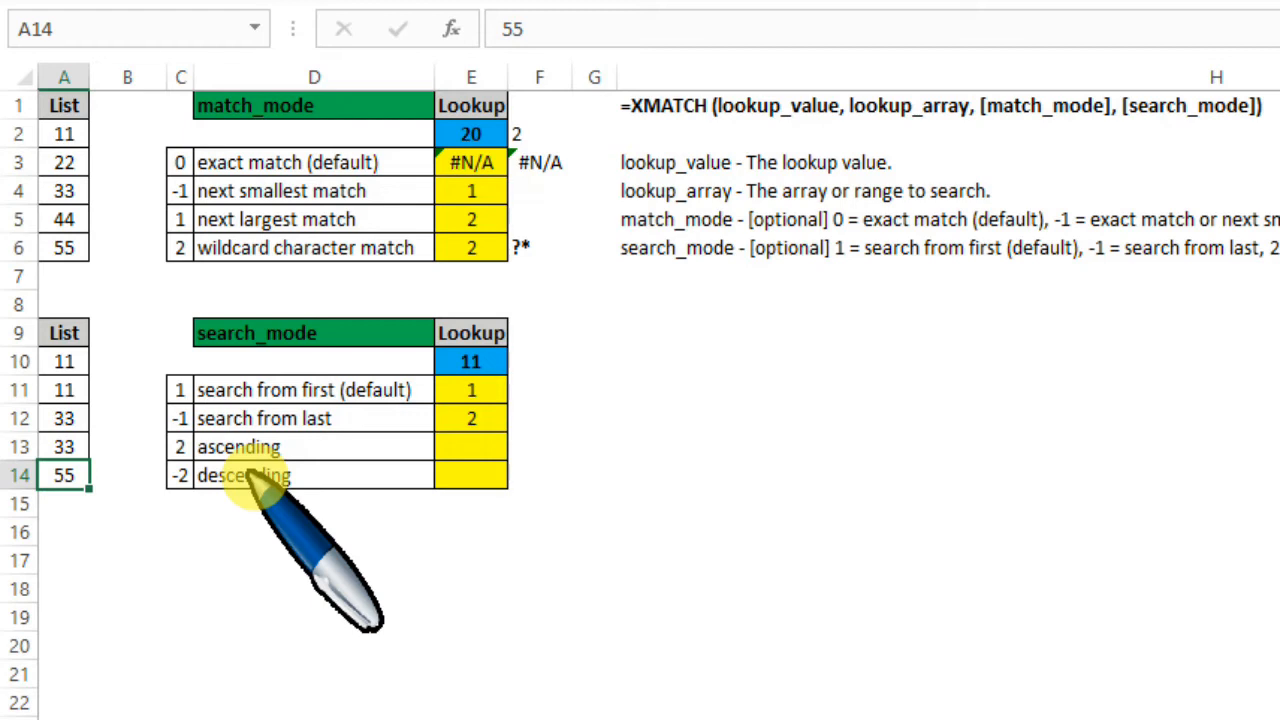
{"action": "key", "text": "Return"}
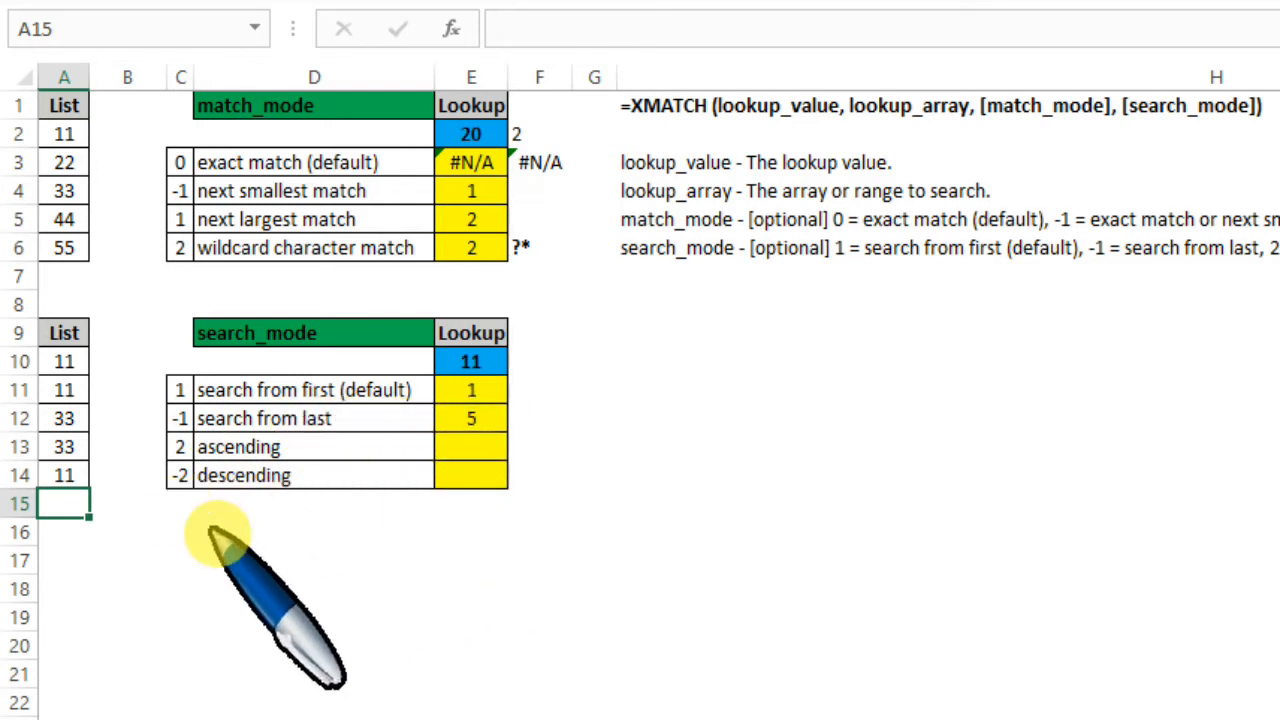
{"action": "key", "text": "ctrl+z"}
{"action": "left_click", "coordinate": [470, 418]}
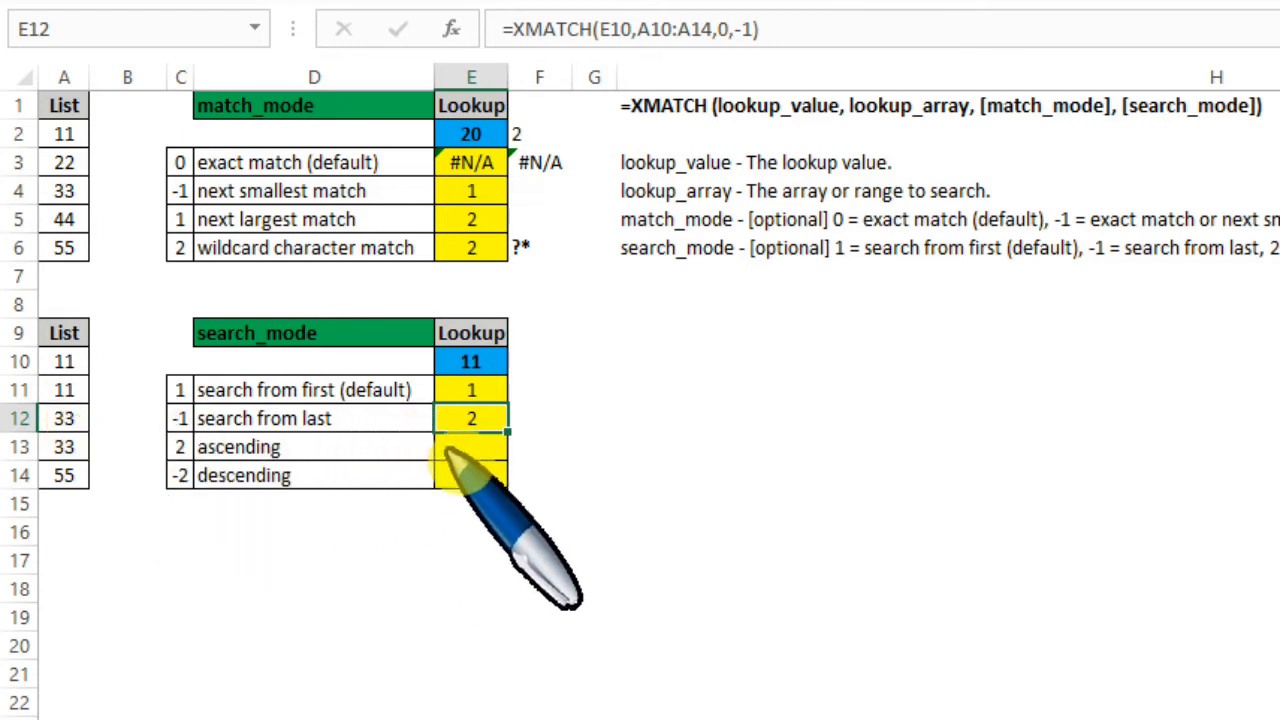
Enter =XMATCH(E10,A10:A14,0,2) in cell E13 for the binary search in ascending order
{"action": "left_click", "coordinate": [478, 474]}
{"action": "key", "text": "Up"}
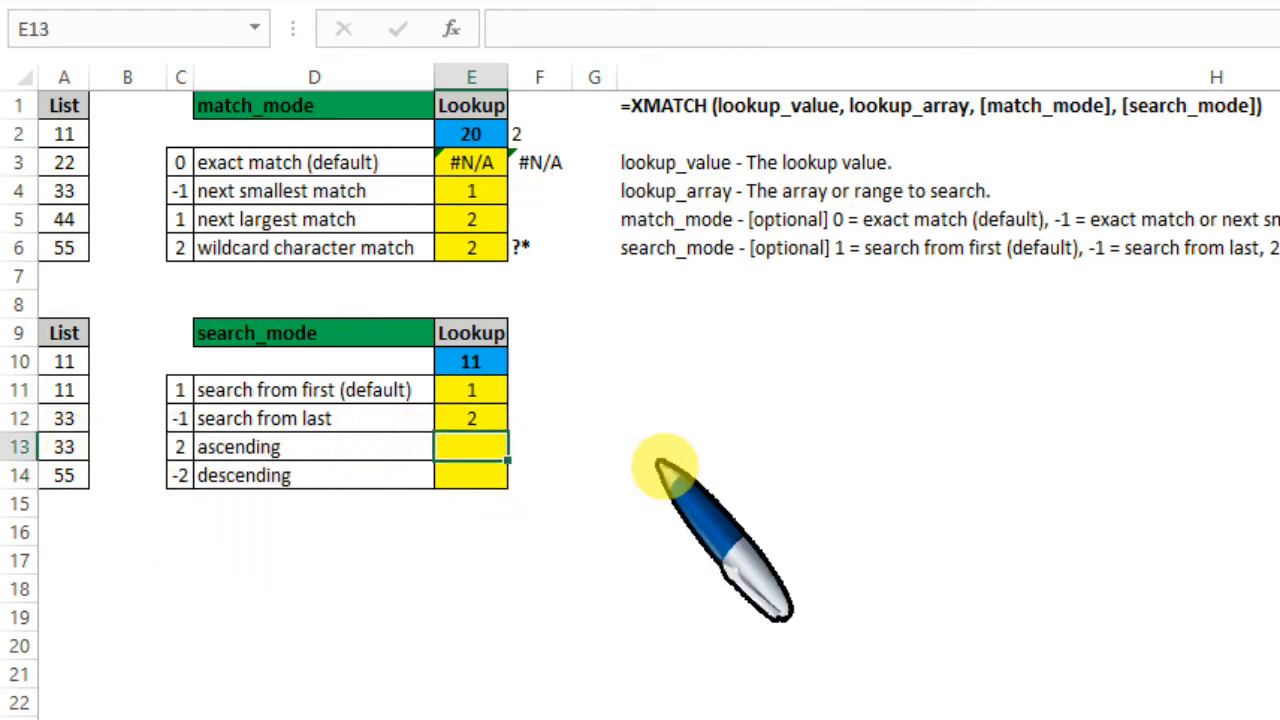
{"action": "type", "text": "=xm"}
{"action": "key", "text": "Tab"}
{"action": "key", "text": "Up"}
{"action": "key", "text": "Up"}
{"action": "key", "text": "Up"}
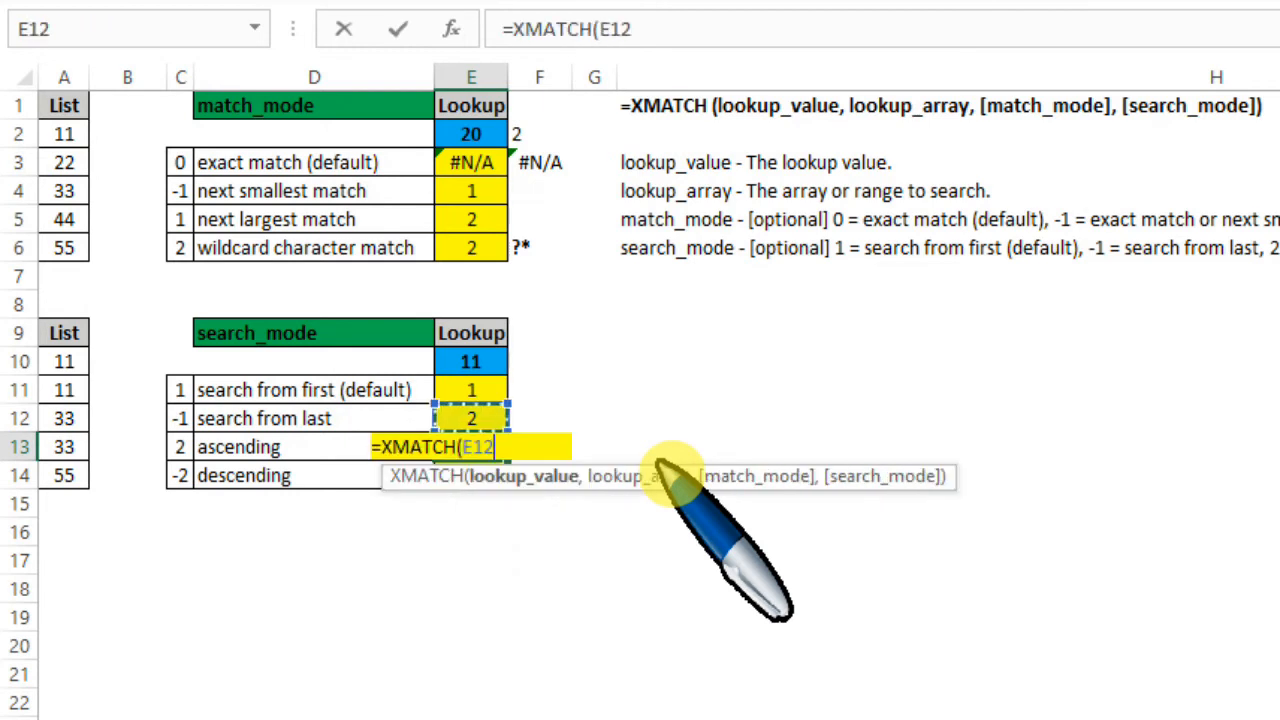
{"action": "type", "text": ","}
{"action": "key", "text": "Left"}
{"action": "key", "text": "Left"}
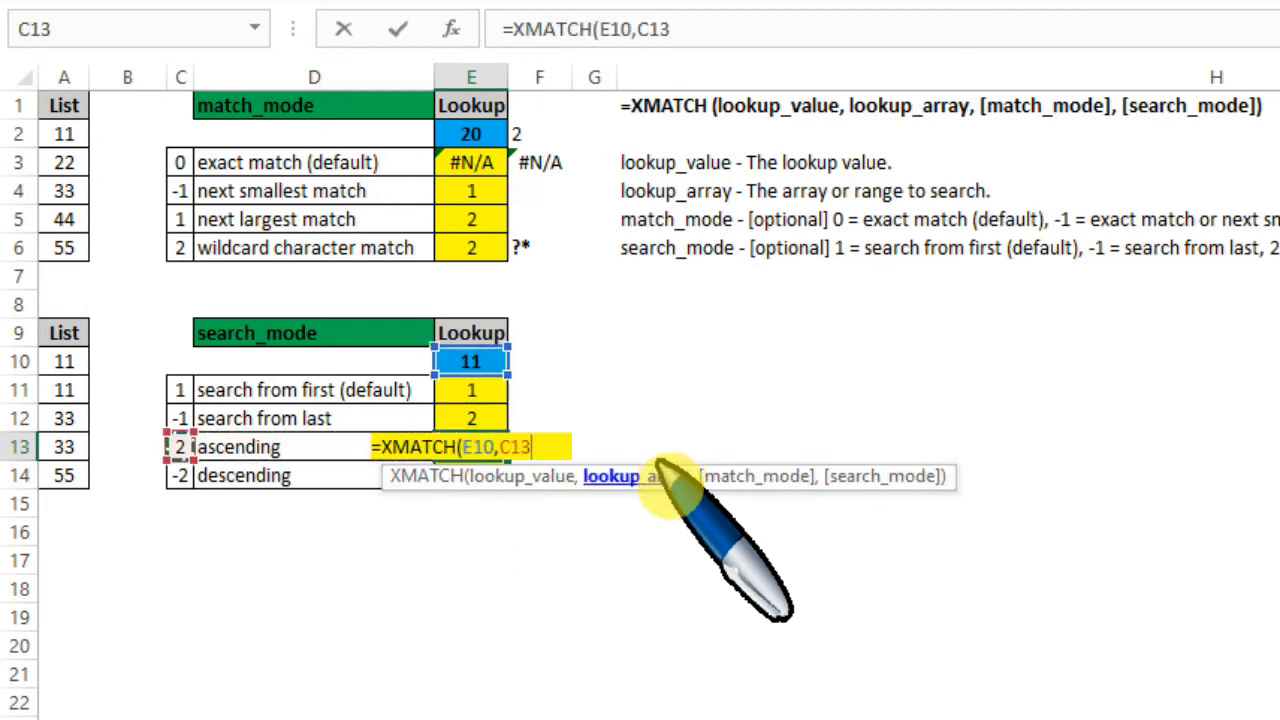
{"action": "key", "text": "Up"}
{"action": "key", "text": "Up"}
{"action": "key", "text": "Left"}
{"action": "key", "text": "Up"}
{"action": "key", "text": "Left"}
{"action": "key", "text": "ctrl+shift+Down"}
{"action": "type", "text": ","}
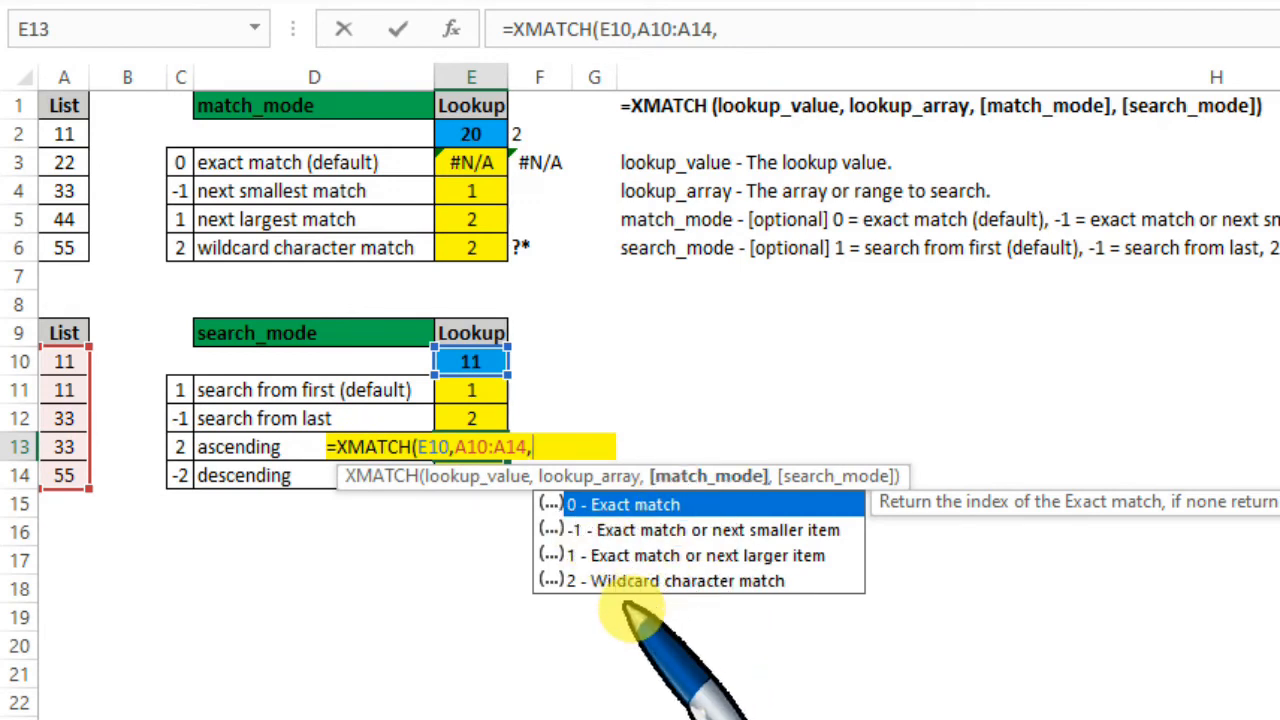
{"action": "type", "text": "0,"}
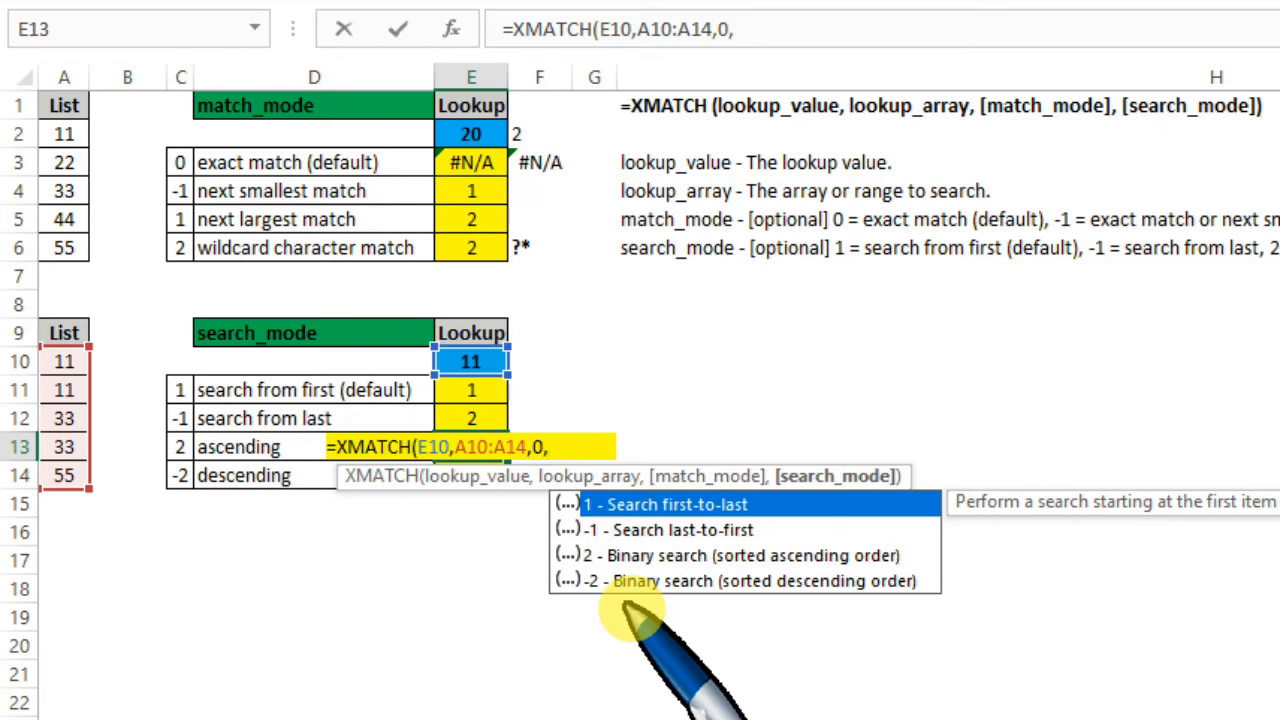
{"action": "key", "text": "Down"}
{"action": "key", "text": "Down"}
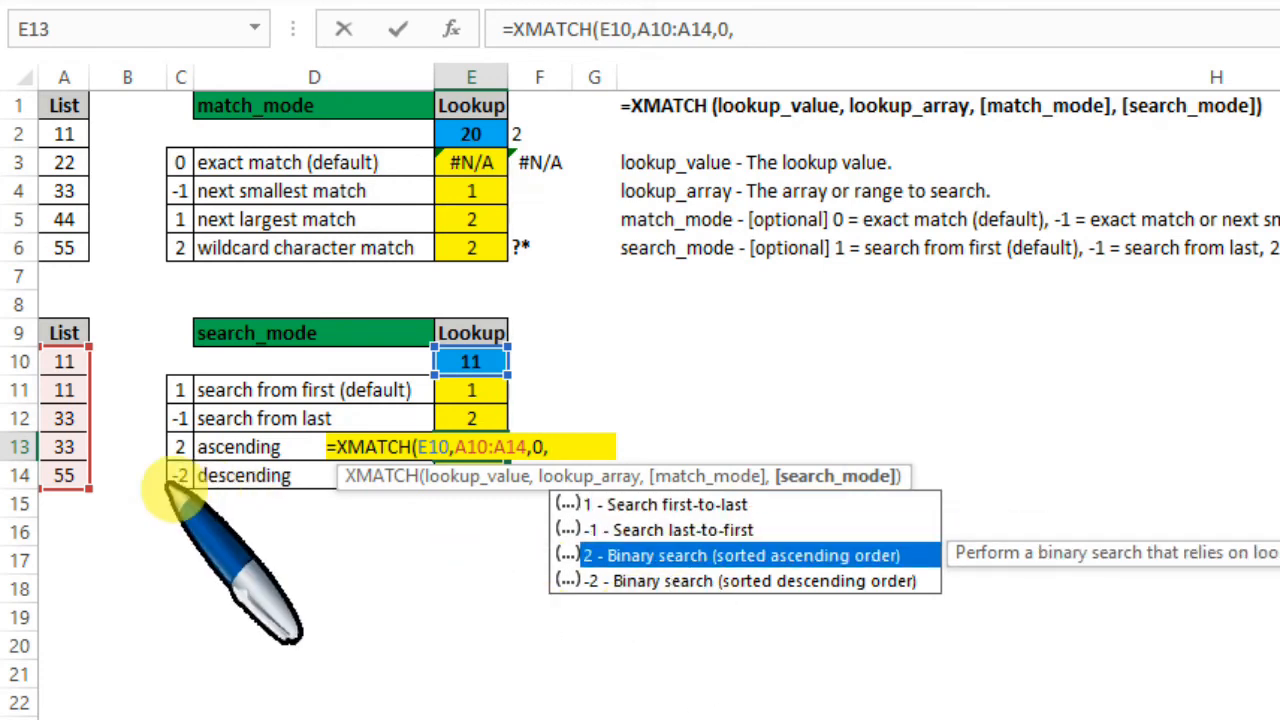
{"action": "key", "text": "Tab"}
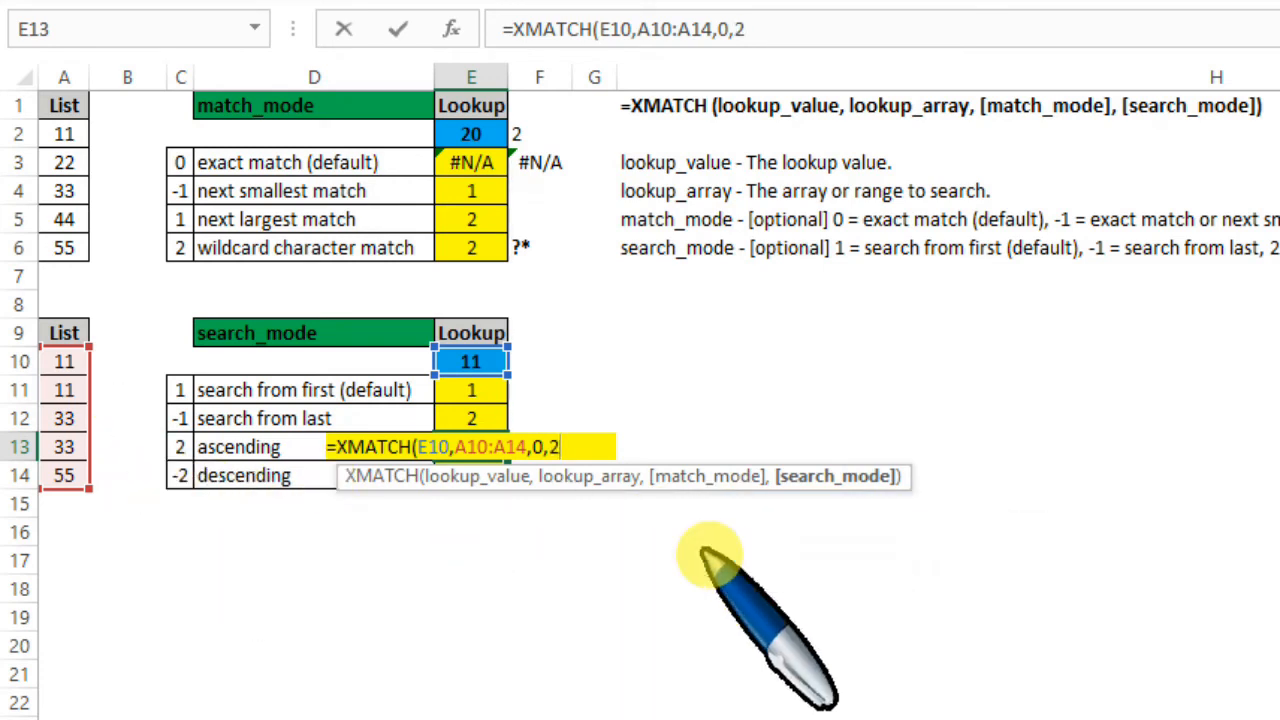
{"action": "type", "text": ")"}
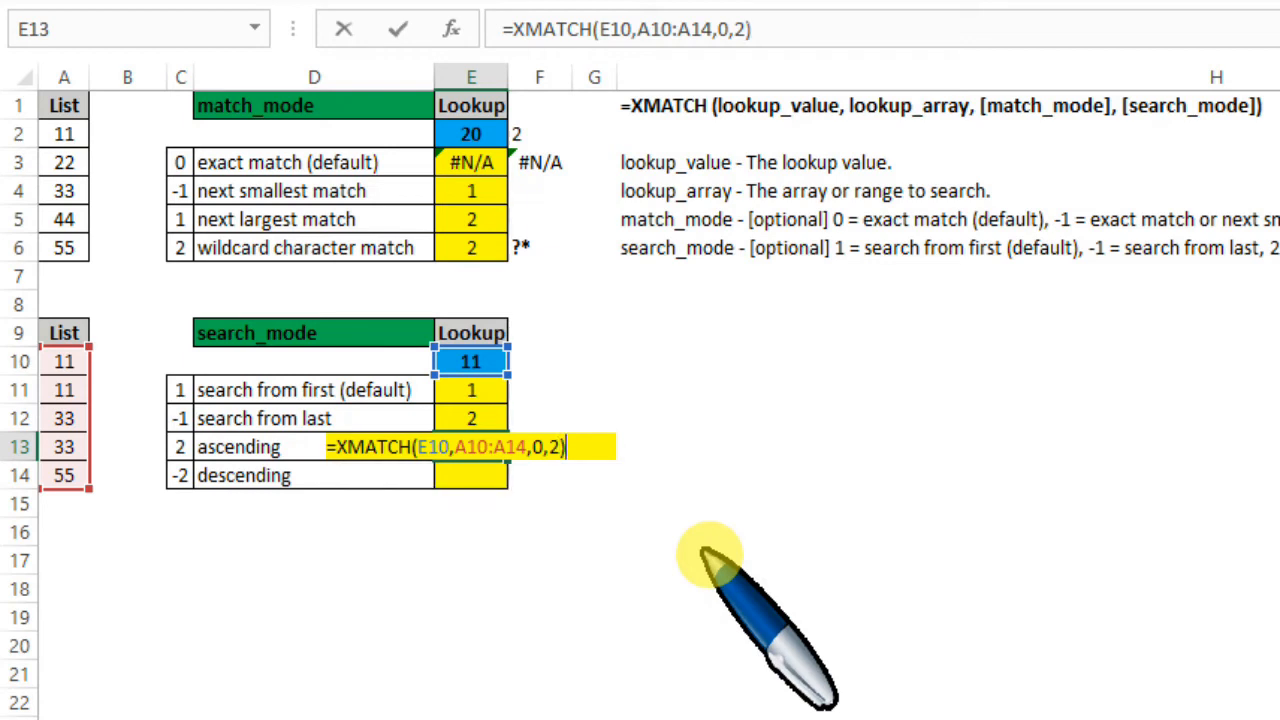
{"action": "key", "text": "Return"}
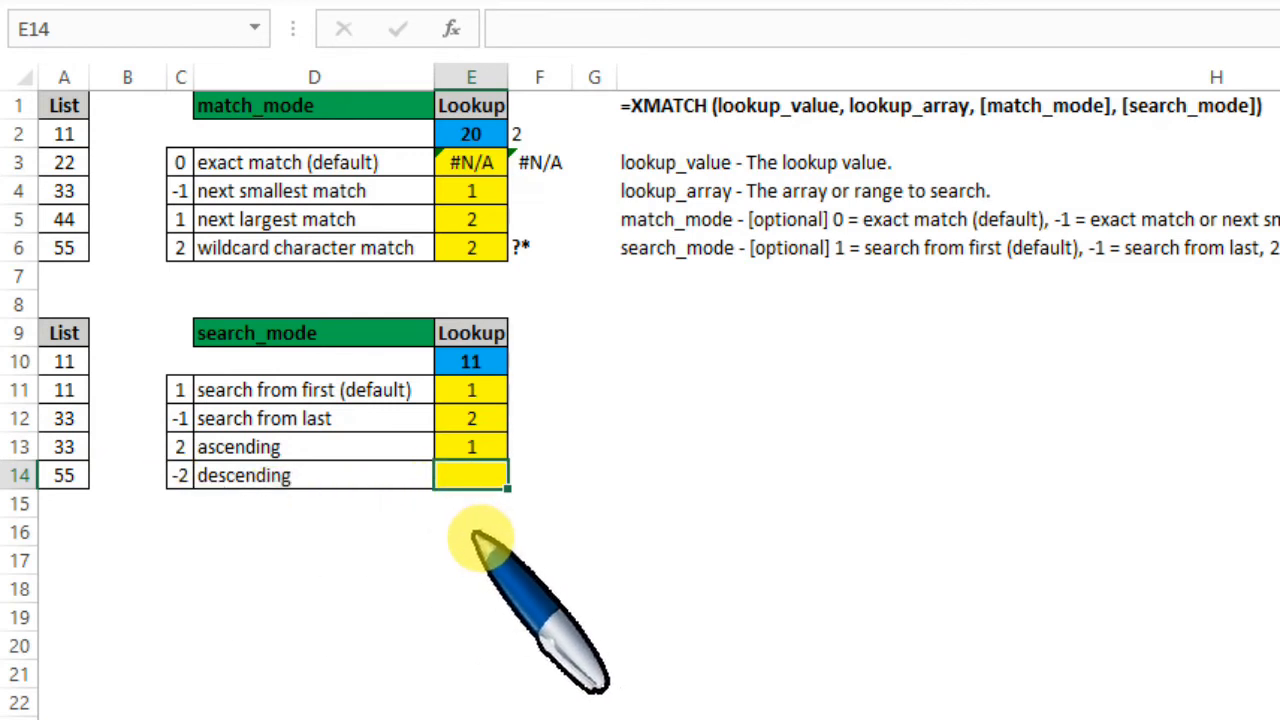
Enter =XMATCH(E10,A10:A14,0,-2) in cell E14 for the binary search in descending order
{"action": "type", "text": "=xmat"}
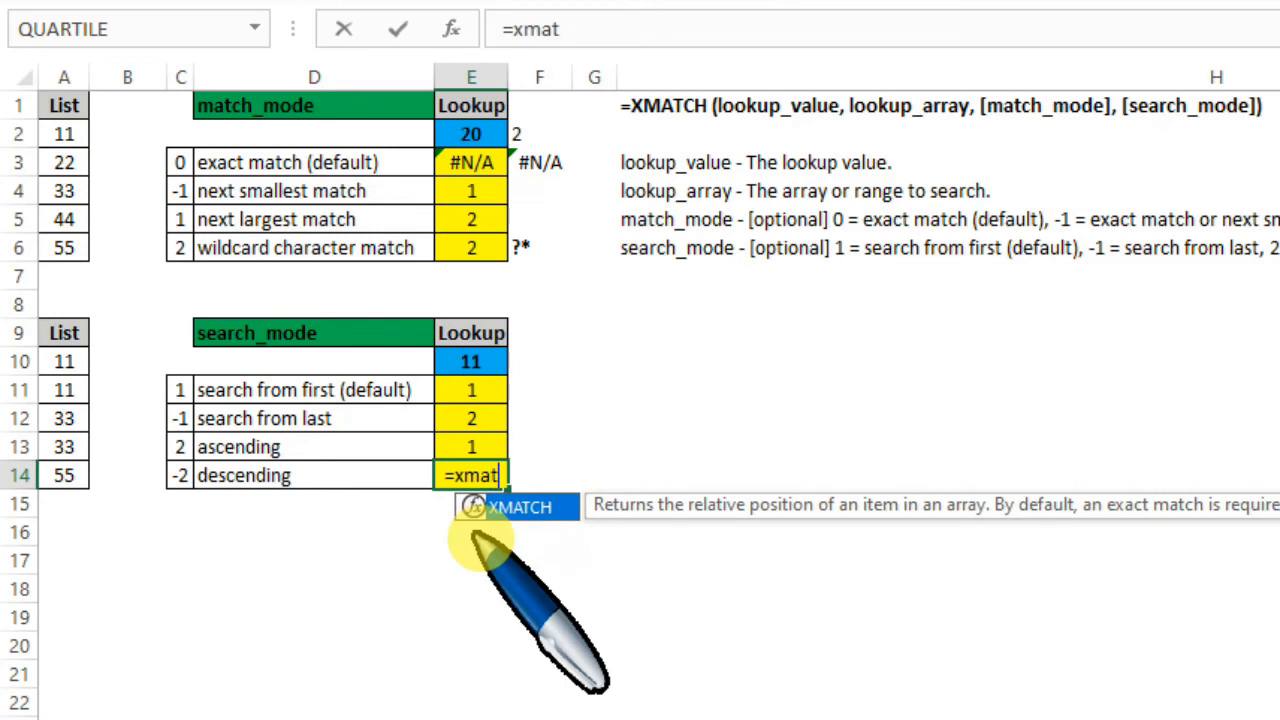
{"action": "key", "text": "Tab"}
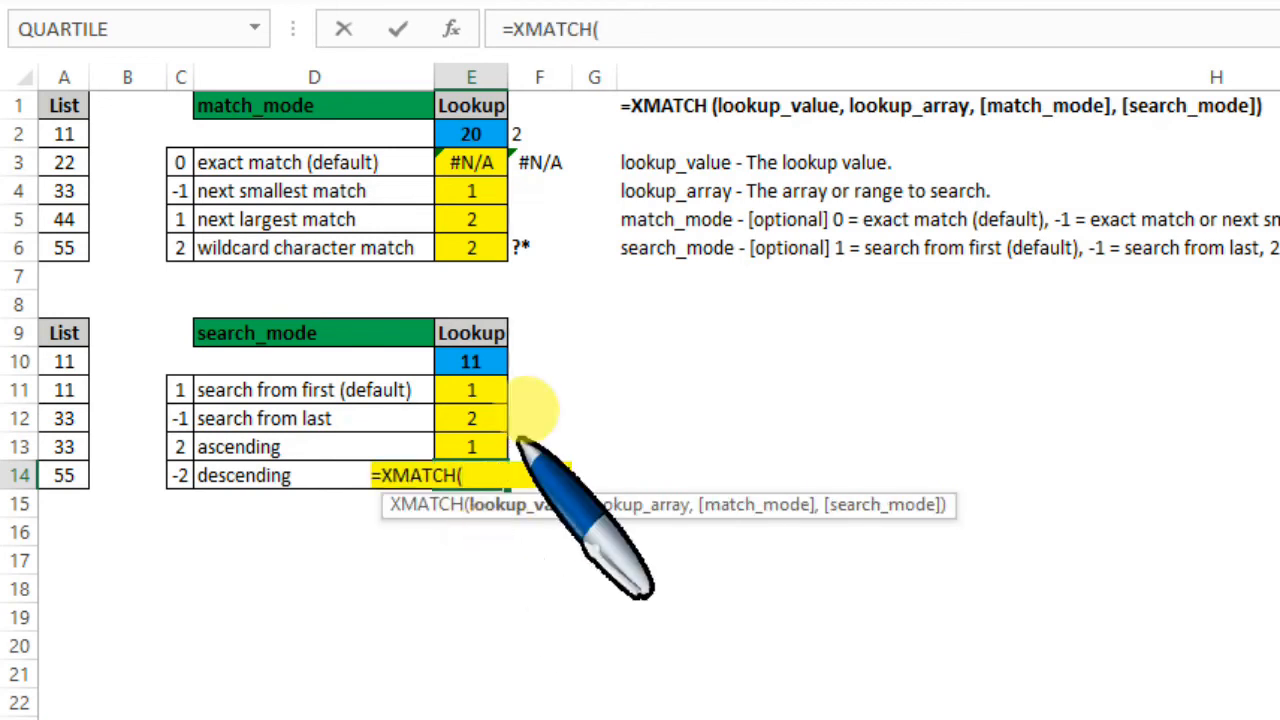
{"action": "left_click", "coordinate": [468, 354]}
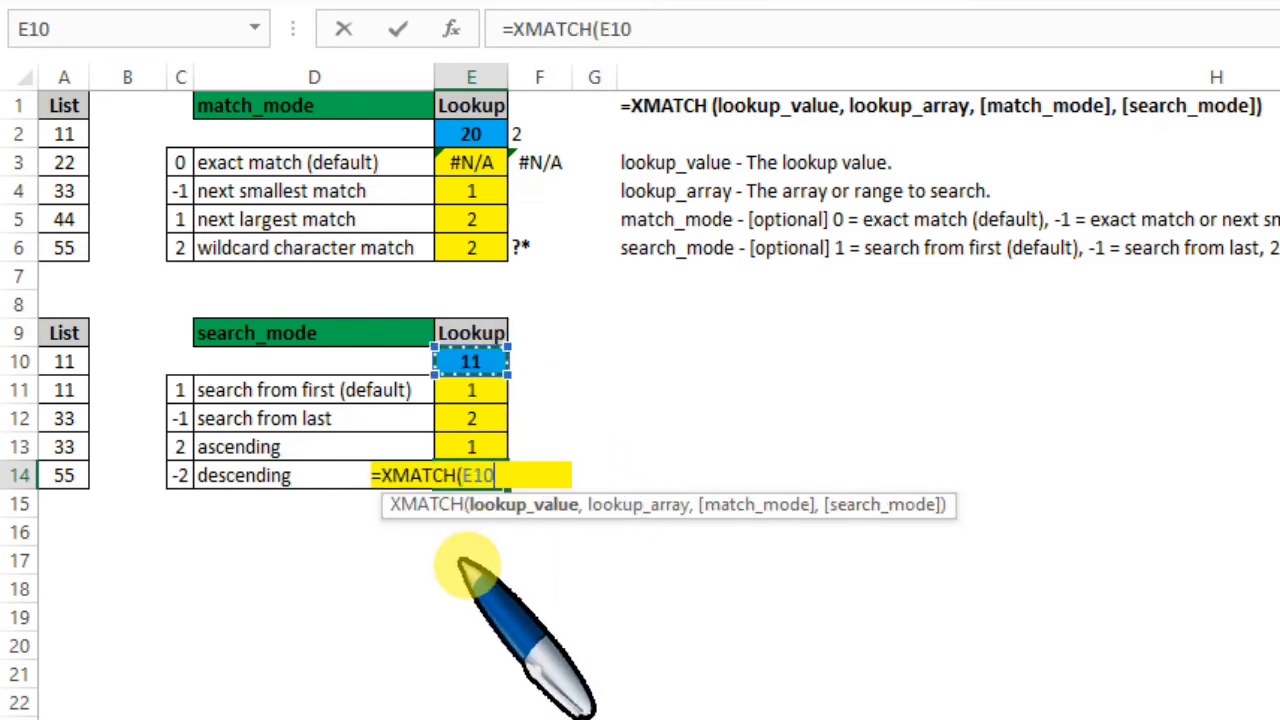
{"action": "type", "text": ","}
{"action": "key", "text": "Left"}
{"action": "key", "text": "Left"}
{"action": "key", "text": "Left"}
{"action": "key", "text": "Left"}
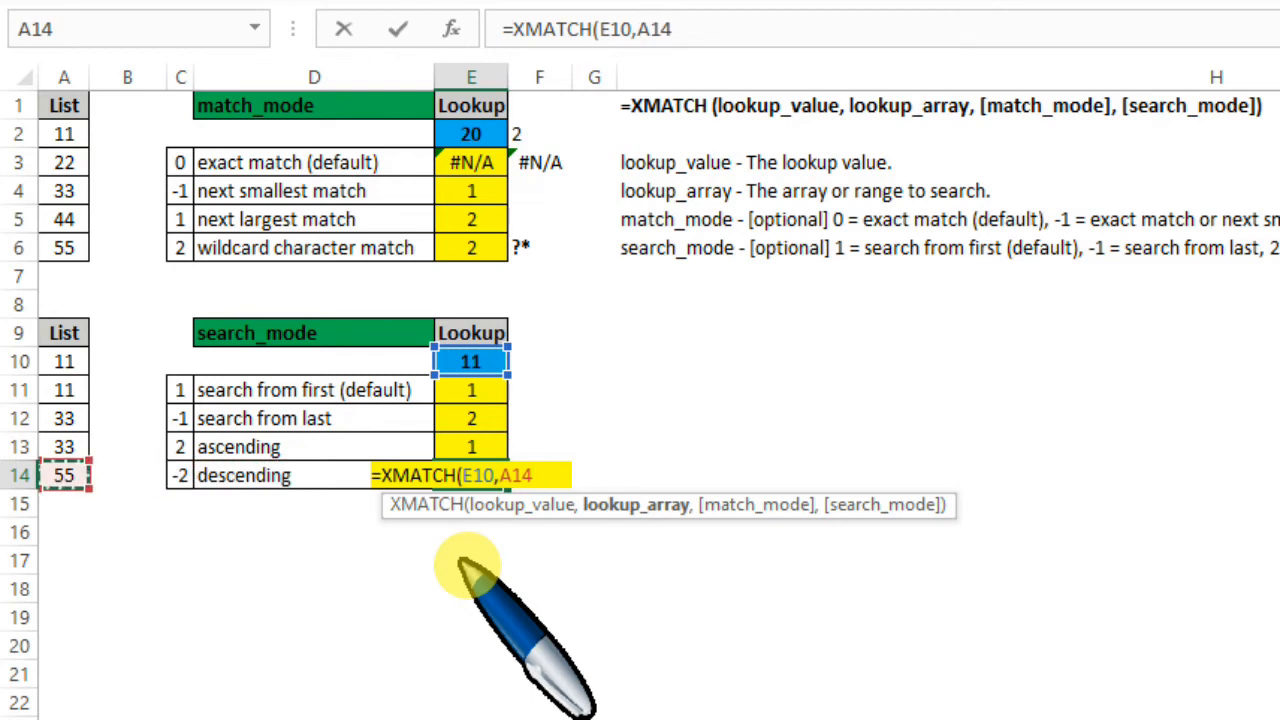
{"action": "key", "text": "Up"}
{"action": "key", "text": "Up"}
{"action": "key", "text": "Up"}
{"action": "key", "text": "Up"}
{"action": "key", "text": "shift+Down"}
{"action": "key", "text": "shift+Down"}
{"action": "key", "text": "shift+Down"}
{"action": "key", "text": "shift+Down"}
{"action": "type", "text": ",0,"}
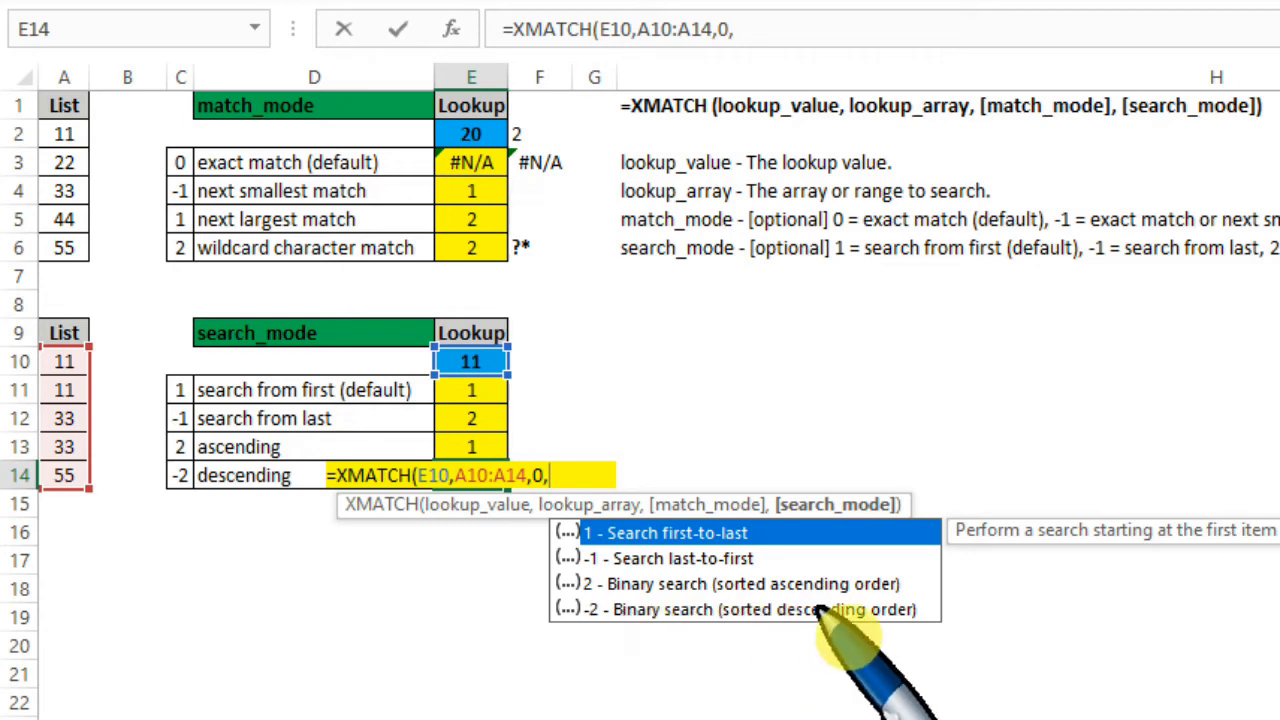
{"action": "key", "text": "Down"}
{"action": "key", "text": "Down"}
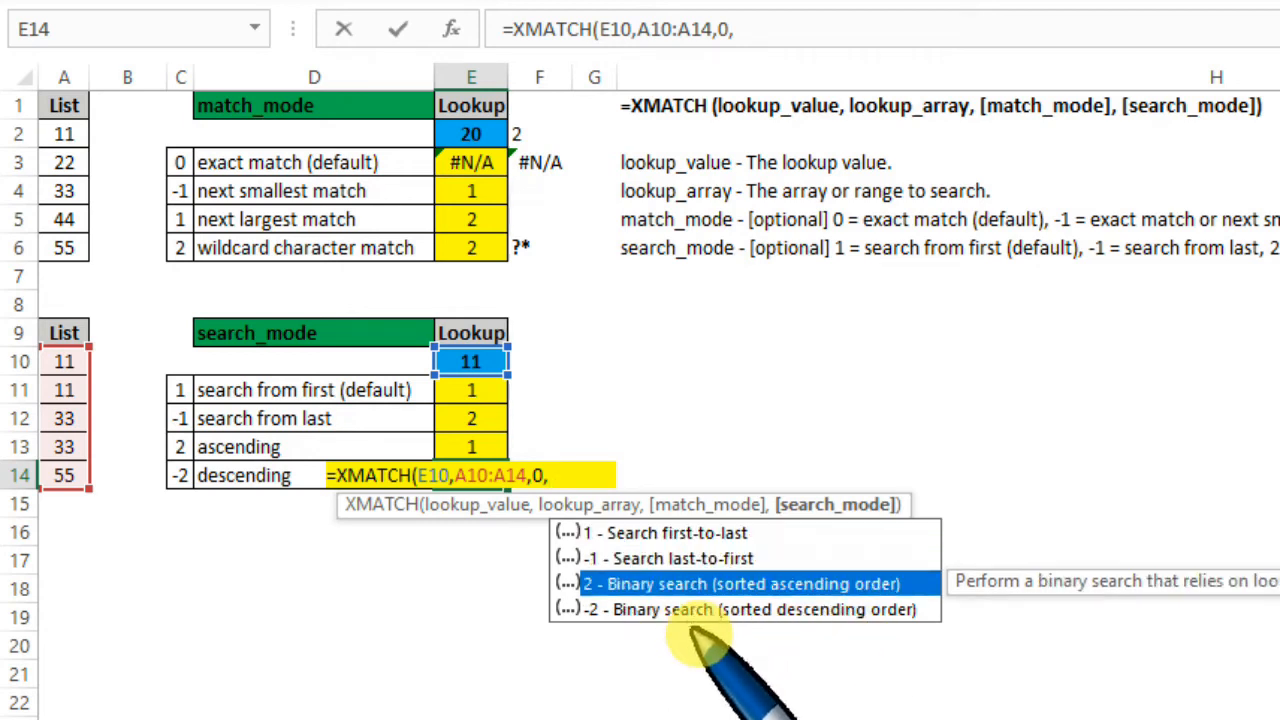
{"action": "key", "text": "Down"}
{"action": "key", "text": "Tab"}
{"action": "type", "text": ")"}
{"action": "key", "text": "Return"}
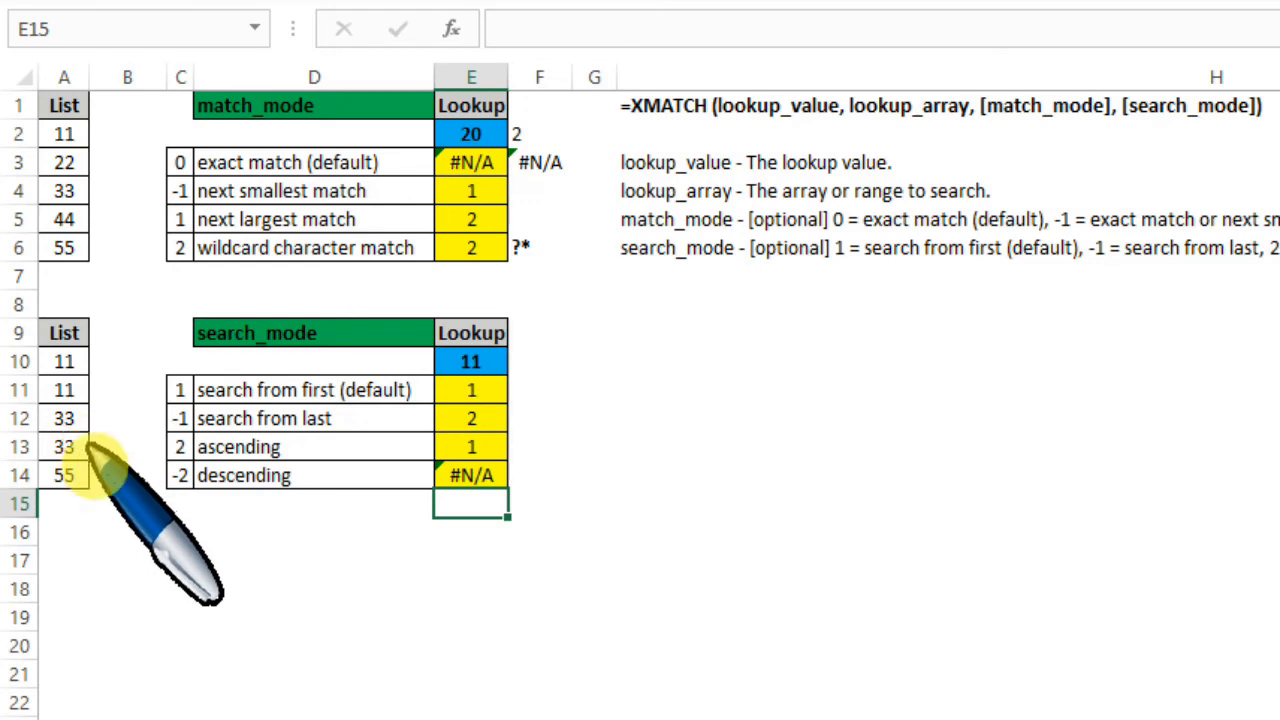
Copy the search_mode list with its header, A9:A14, and paste it into B9:B14 without the source formatting
{"action": "left_click", "coordinate": [478, 478]}
{"action": "left_click", "coordinate": [62, 363]}
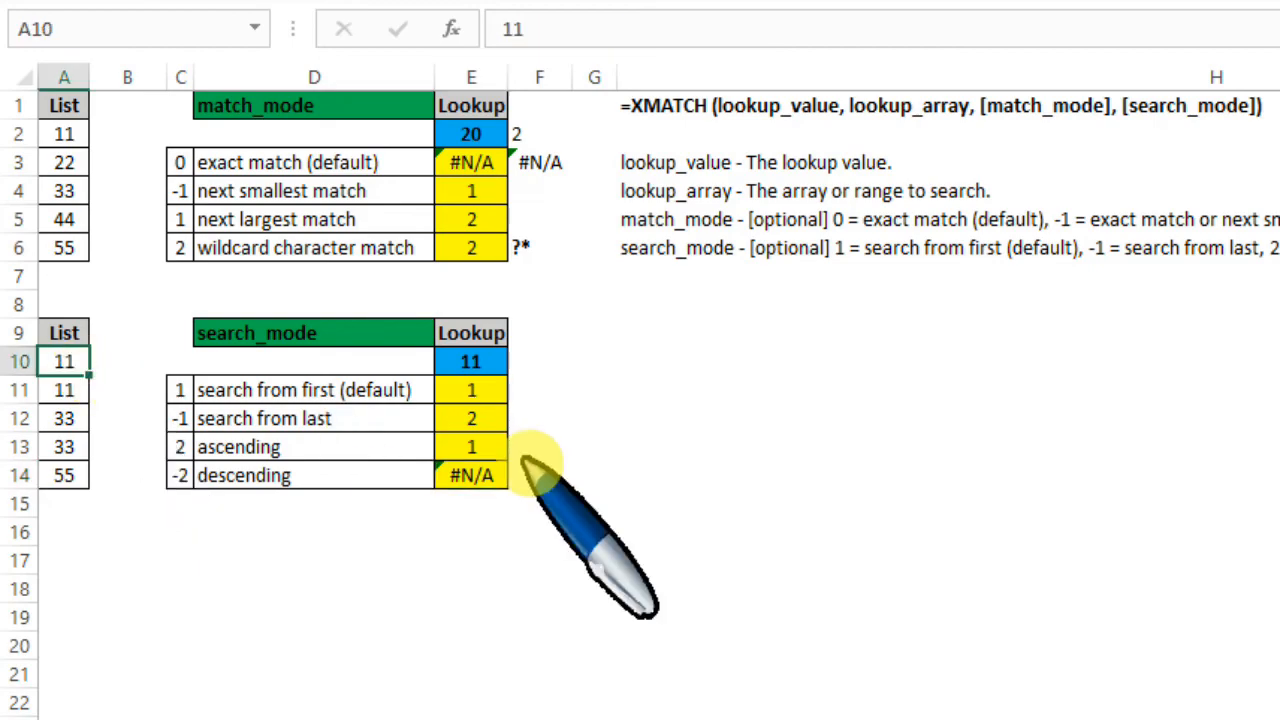
{"action": "key", "text": "Up"}
{"action": "key", "text": "ctrl+shift+Down"}
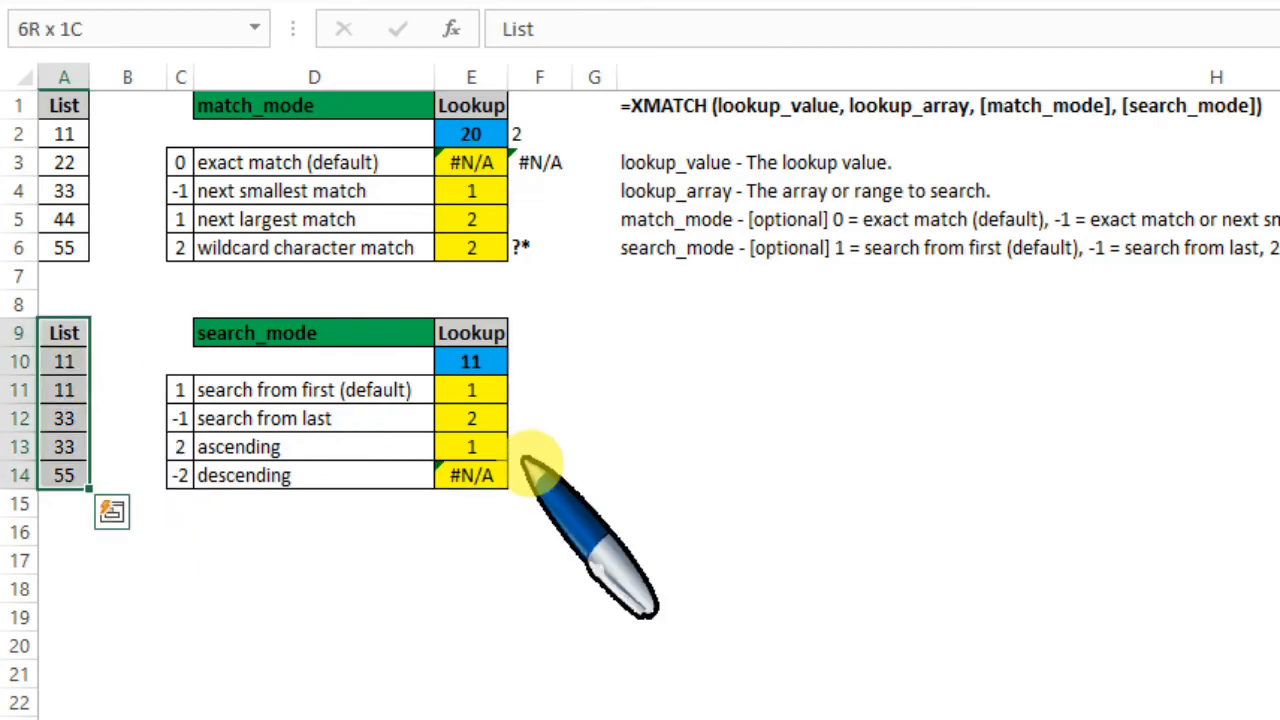
{"action": "key", "text": "ctrl+c"}
{"action": "left_click", "coordinate": [127, 333]}
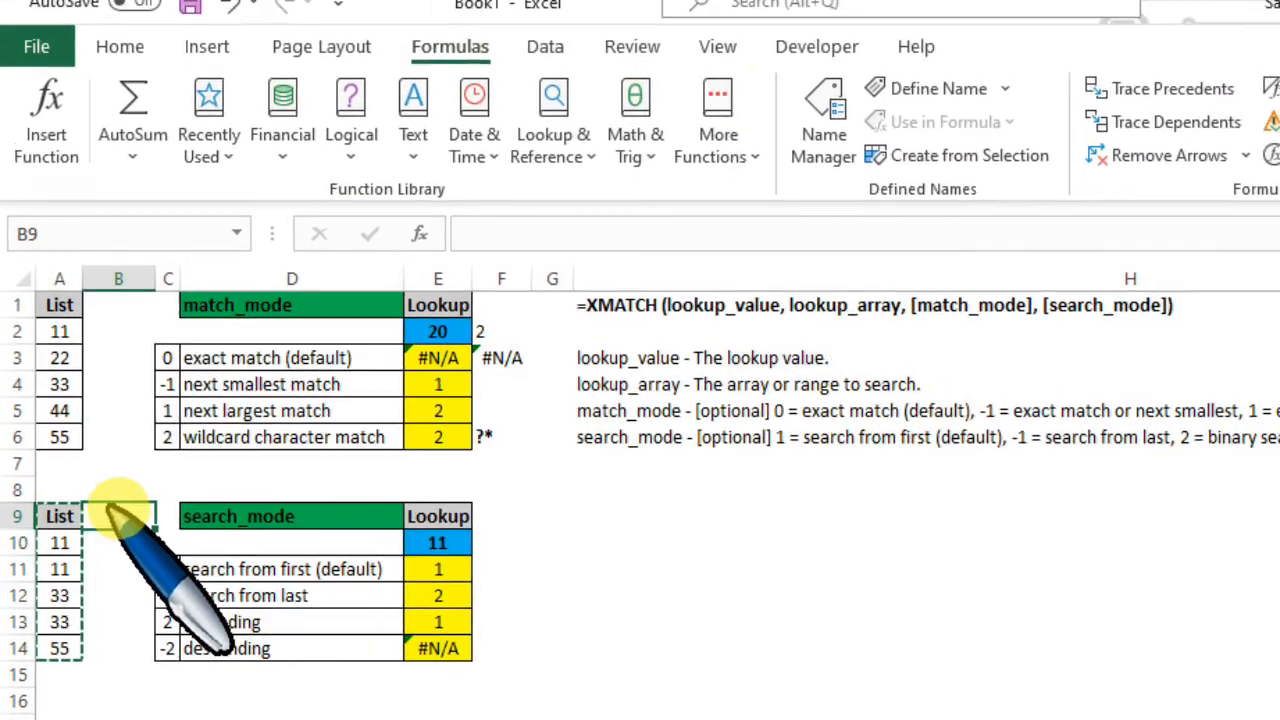
{"action": "left_click", "coordinate": [100, 45]}
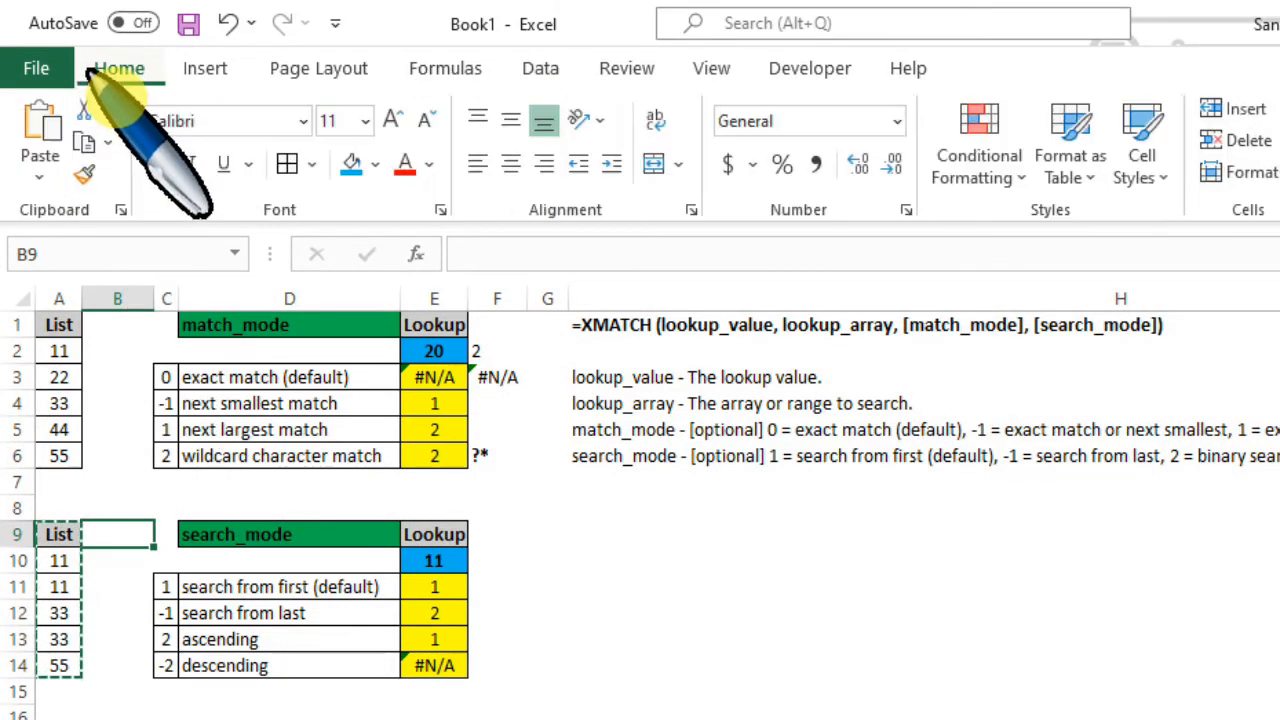
{"action": "left_click", "coordinate": [42, 172]}
{"action": "left_click", "coordinate": [100, 255]}
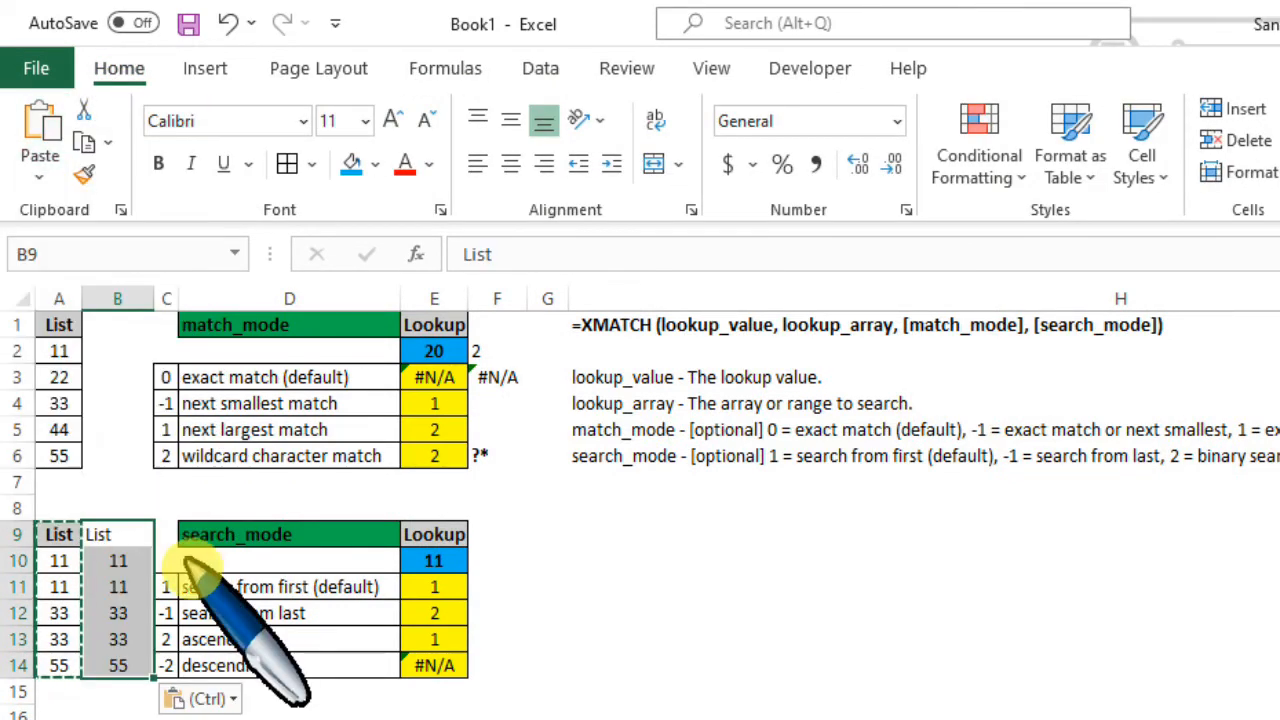
Enter =XMATCH(E10,B10:B14,0,-2) in cell F14 for a descending binary search of the copied list
{"action": "left_click", "coordinate": [495, 667]}
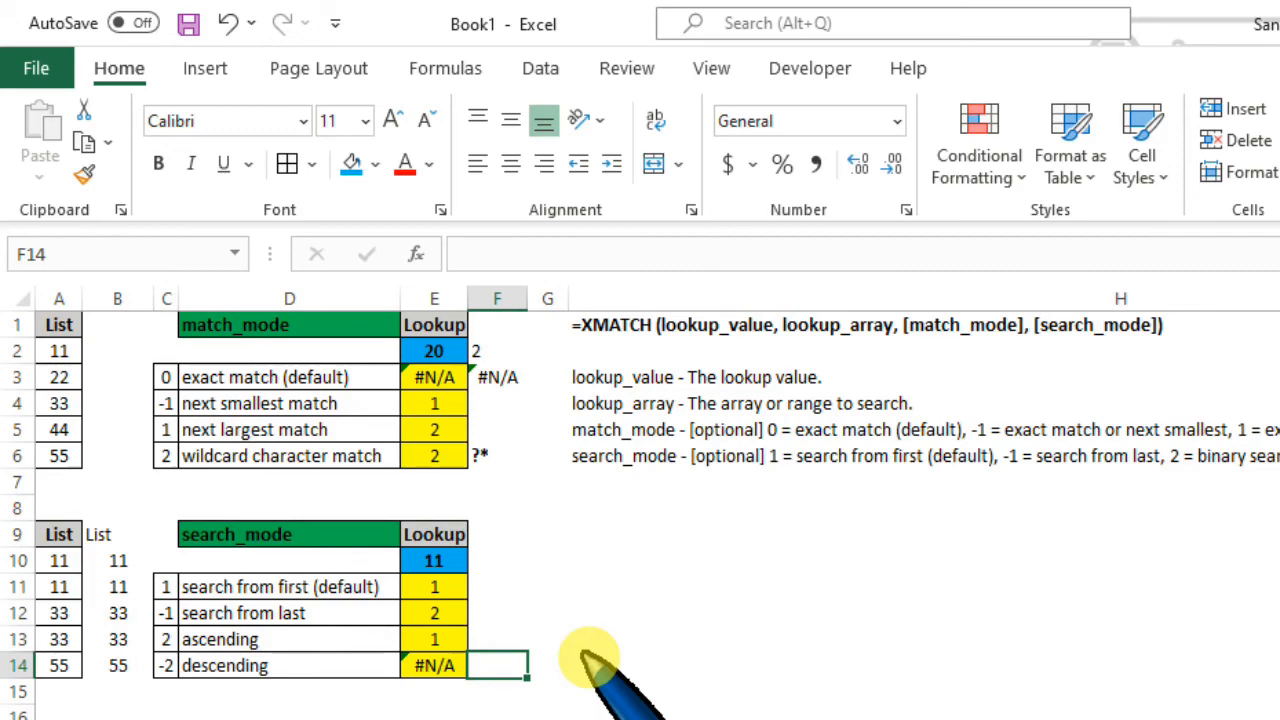
{"action": "type", "text": "=xm"}
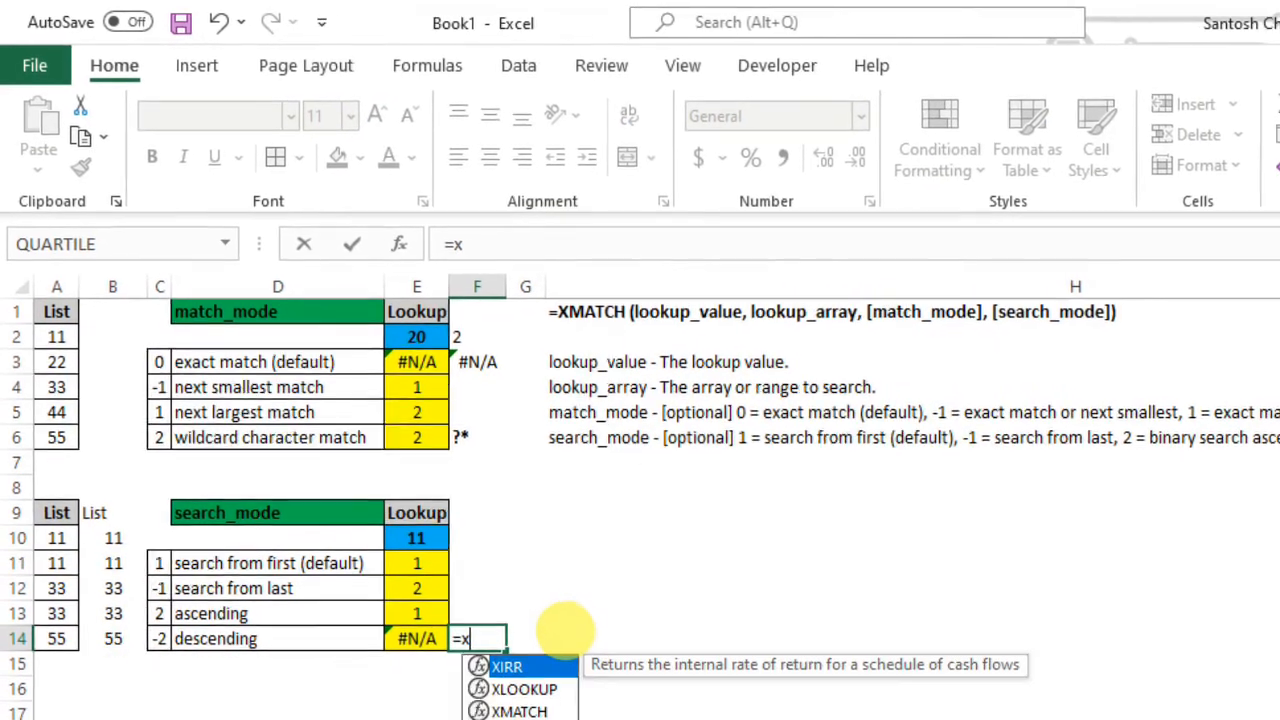
{"action": "key", "text": "Tab"}
{"action": "key", "text": "Left"}
{"action": "key", "text": "Up"}
{"action": "key", "text": "Up"}
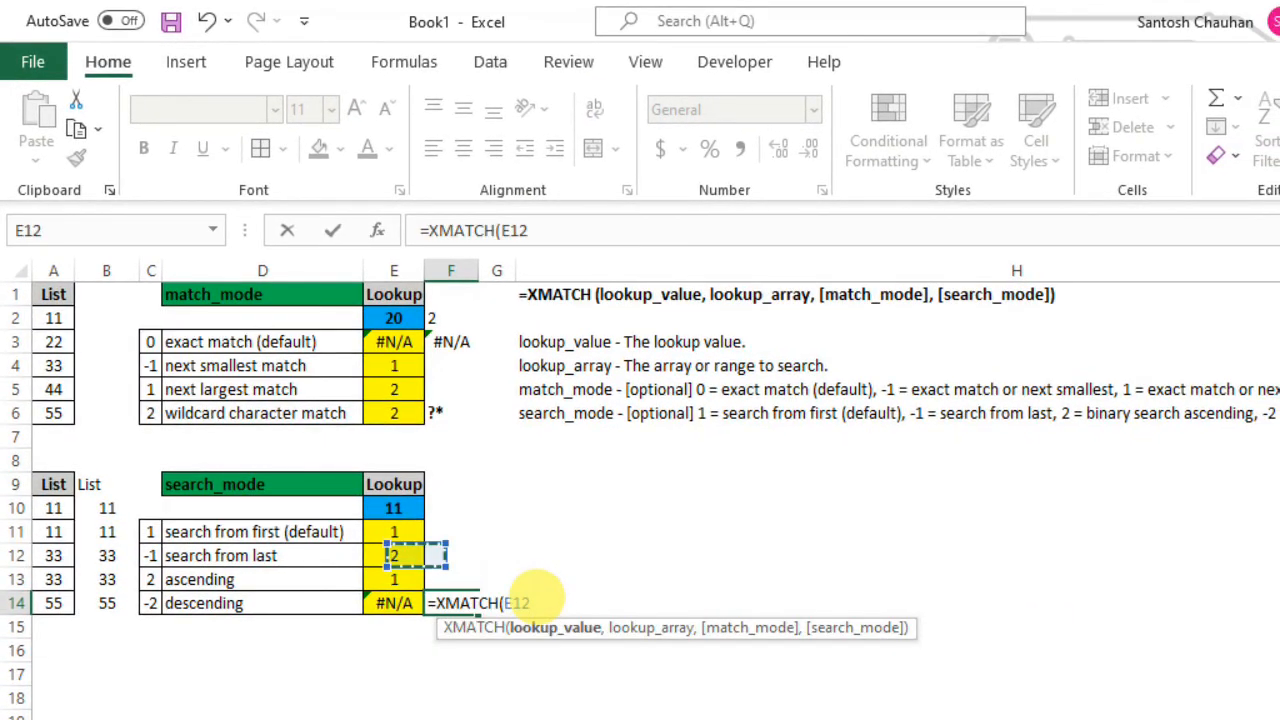
{"action": "key", "text": "Up"}
{"action": "key", "text": "Up"}
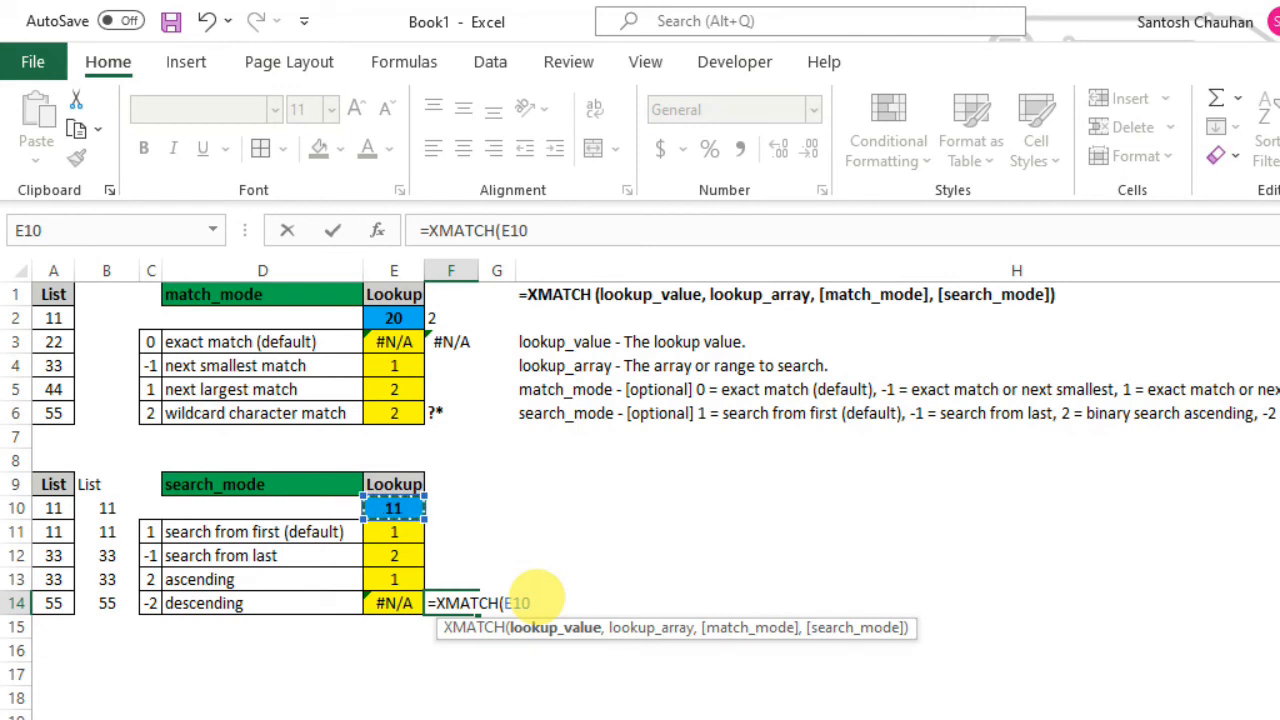
{"action": "type", "text": ","}
{"action": "key", "text": "Left"}
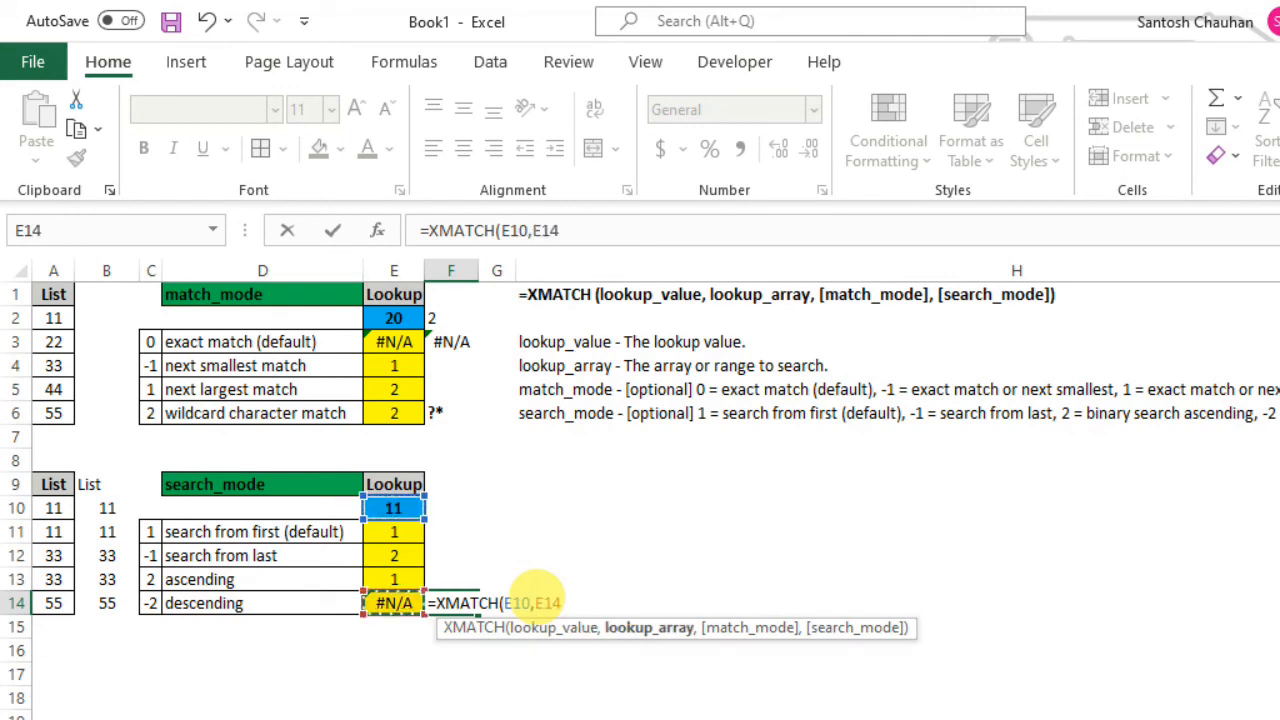
{"action": "key", "text": "Left"}
{"action": "key", "text": "Left"}
{"action": "key", "text": "Left"}
{"action": "key", "text": "Up"}
{"action": "key", "text": "Up"}
{"action": "key", "text": "Up"}
{"action": "key", "text": "Up"}
{"action": "key", "text": "shift+Down"}
{"action": "key", "text": "shift+Down"}
{"action": "key", "text": "shift+Down"}
{"action": "key", "text": "shift+Down"}
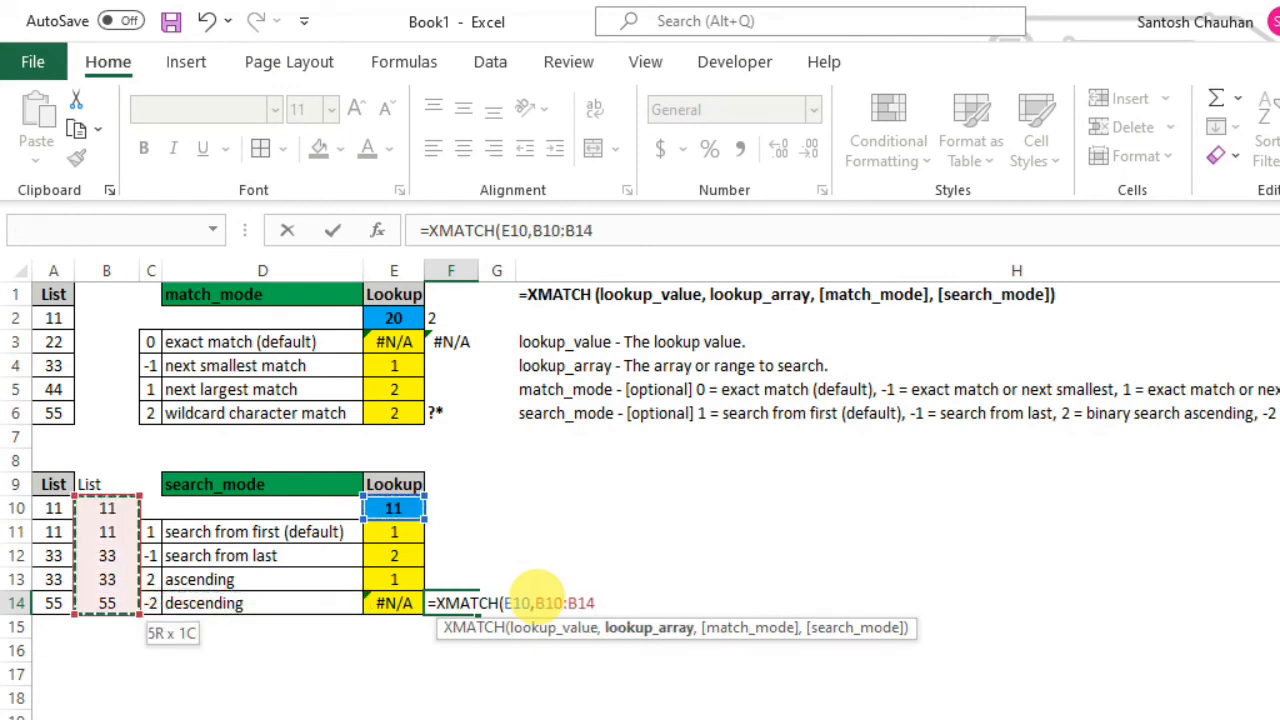
{"action": "type", "text": ",0"}
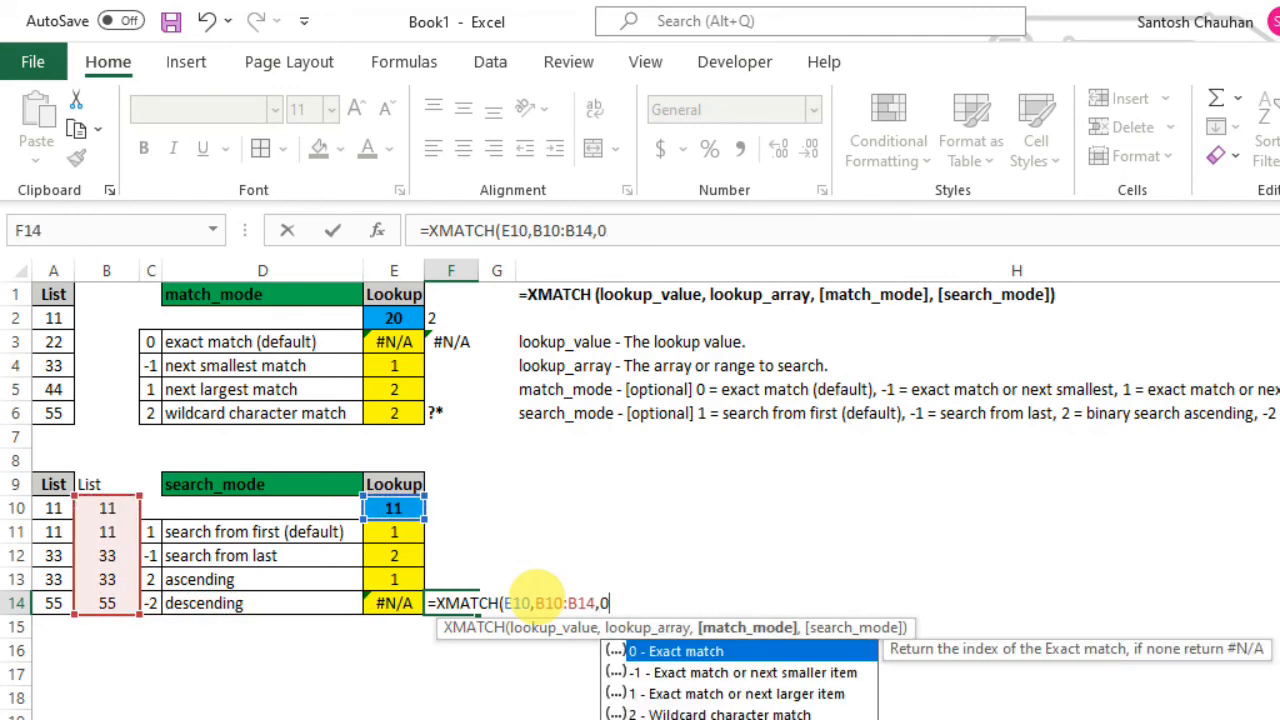
{"action": "type", "text": ",-2"}
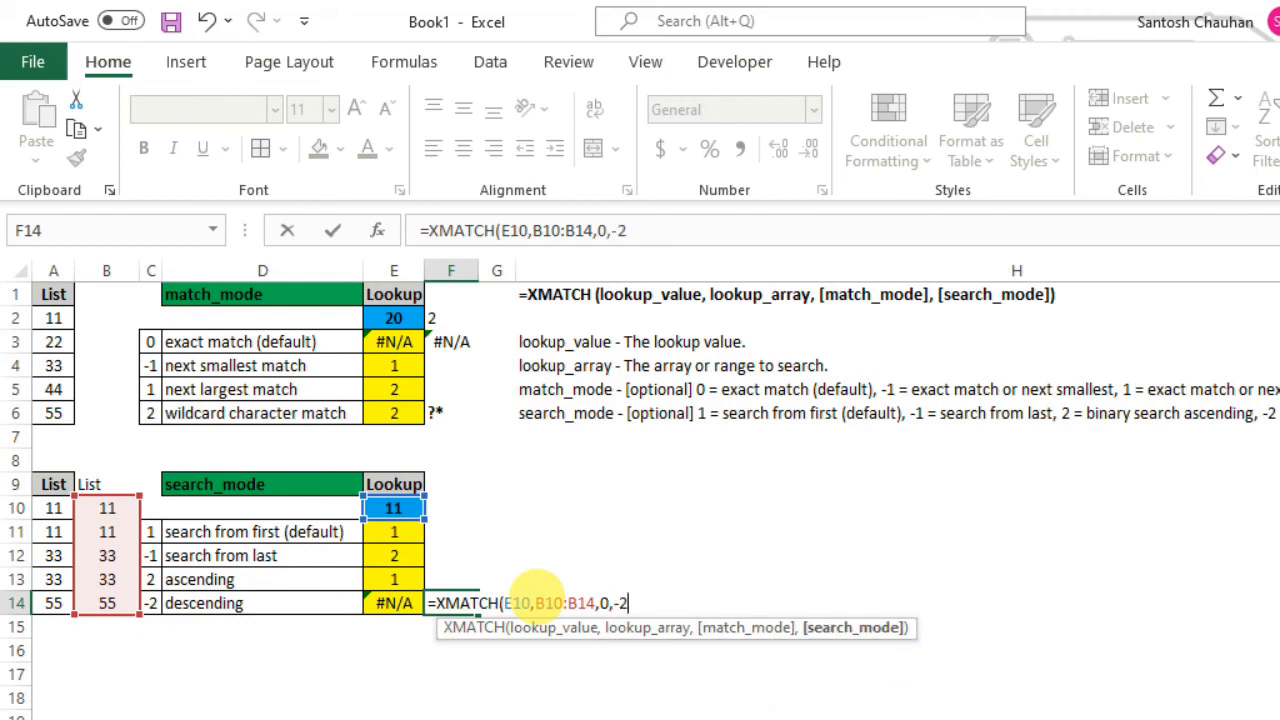
{"action": "type", "text": ")"}
{"action": "key", "text": "Return"}
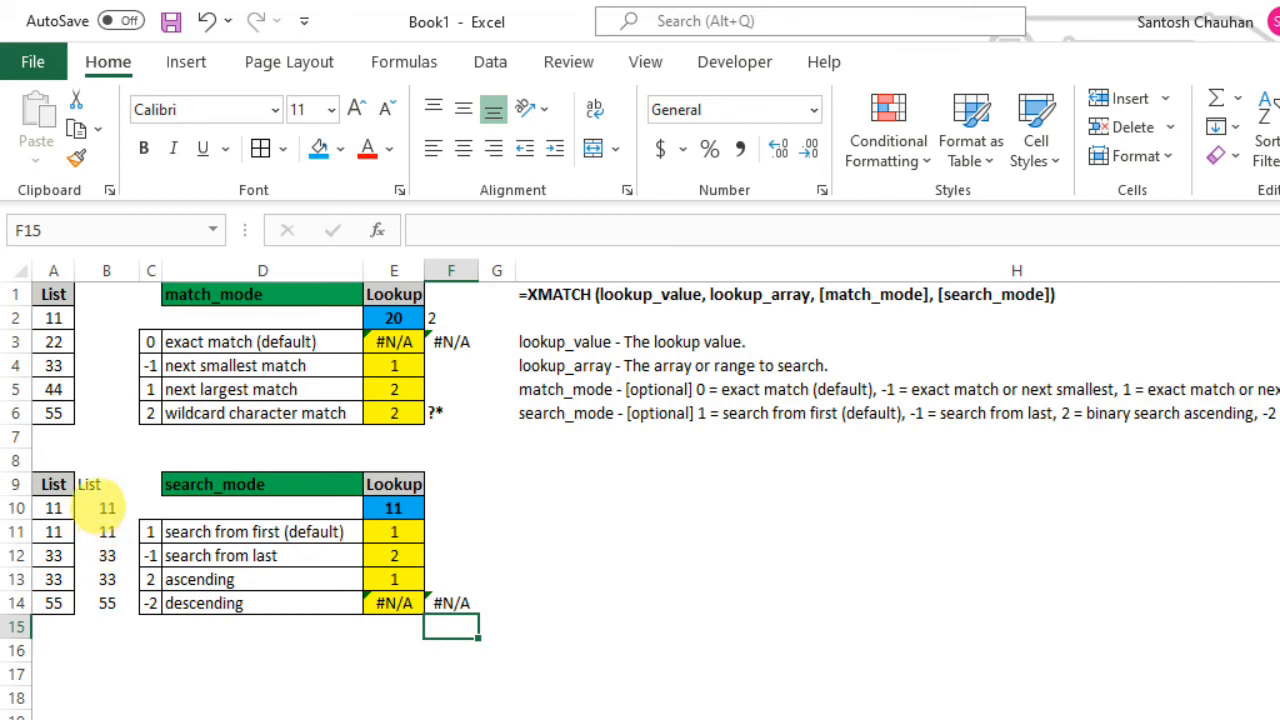
Sort only the copied list values in B10:B14 from largest to smallest, and check the formula in F14
{"action": "left_click_drag", "start_coordinate": [105, 505], "coordinate": [108, 603]}
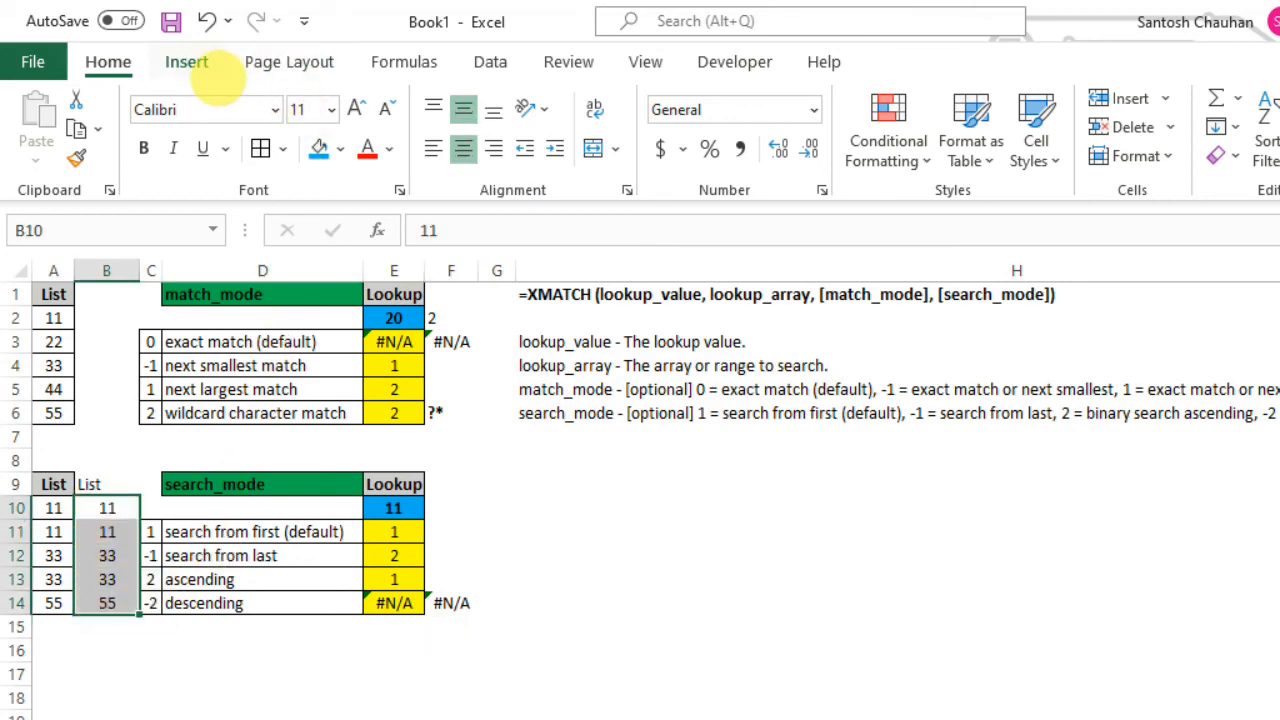
{"action": "left_click", "coordinate": [490, 61]}
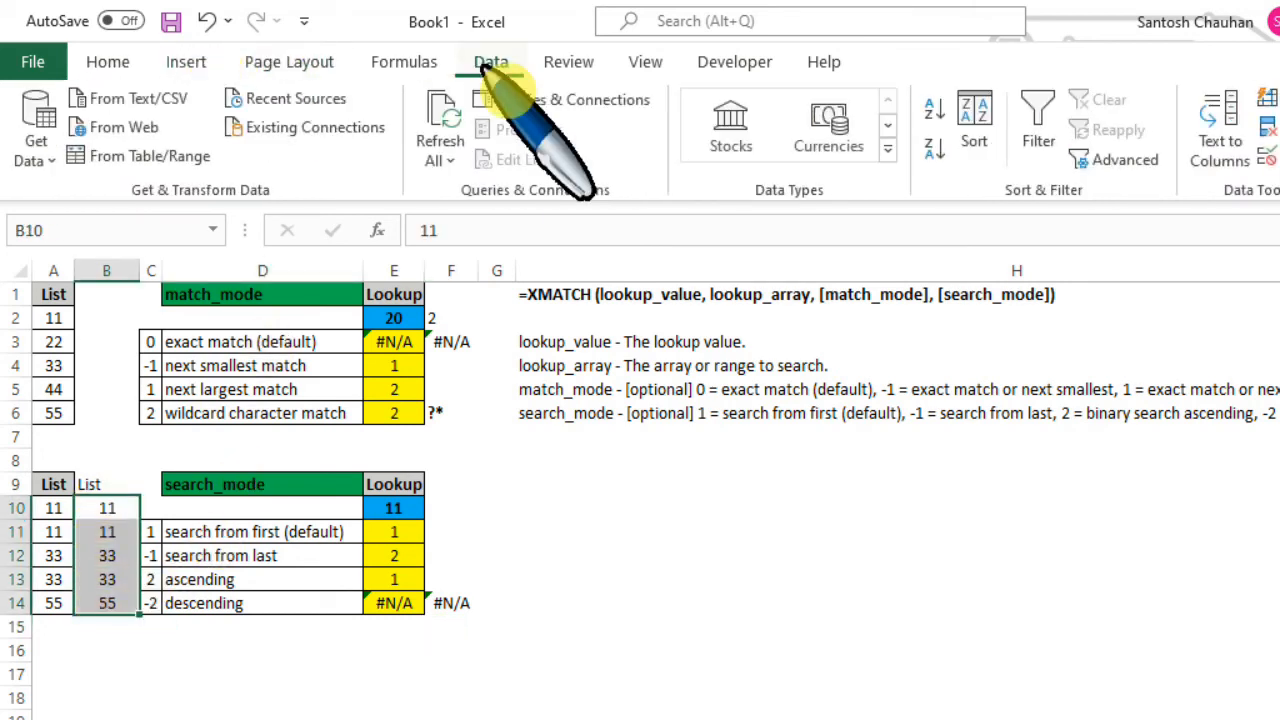
{"action": "left_click", "coordinate": [934, 147]}
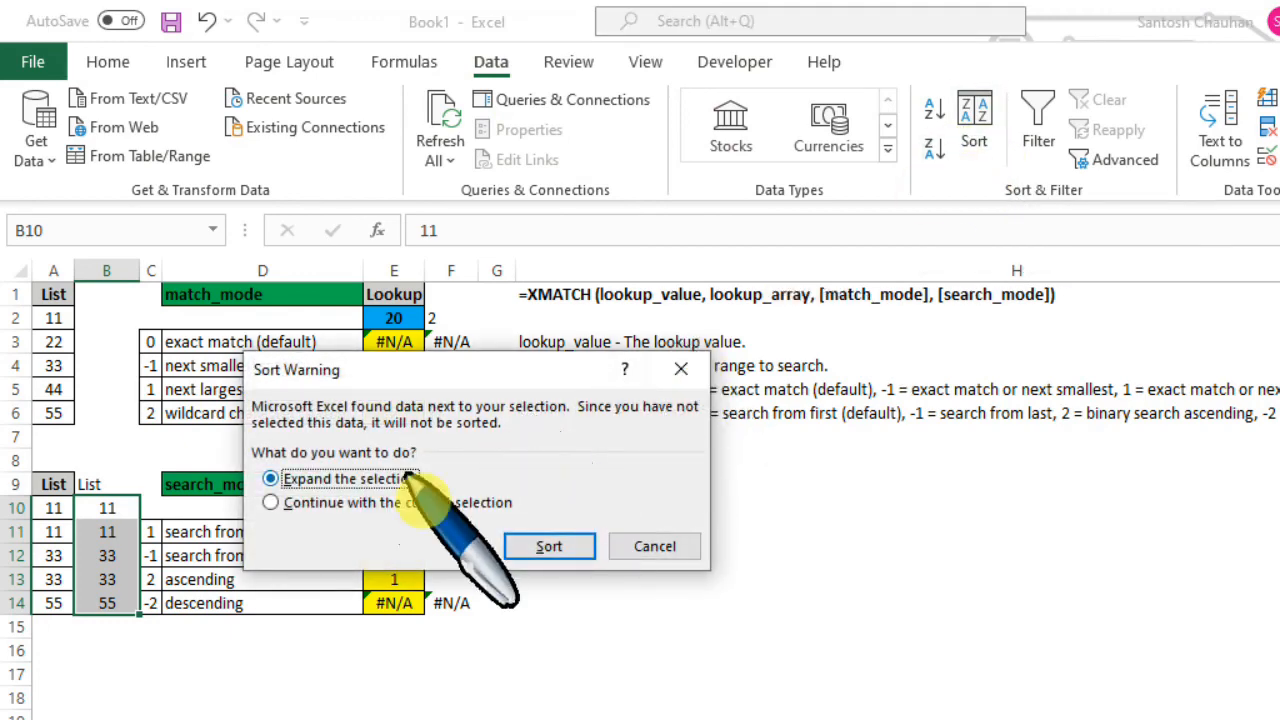
{"action": "left_click", "coordinate": [330, 502]}
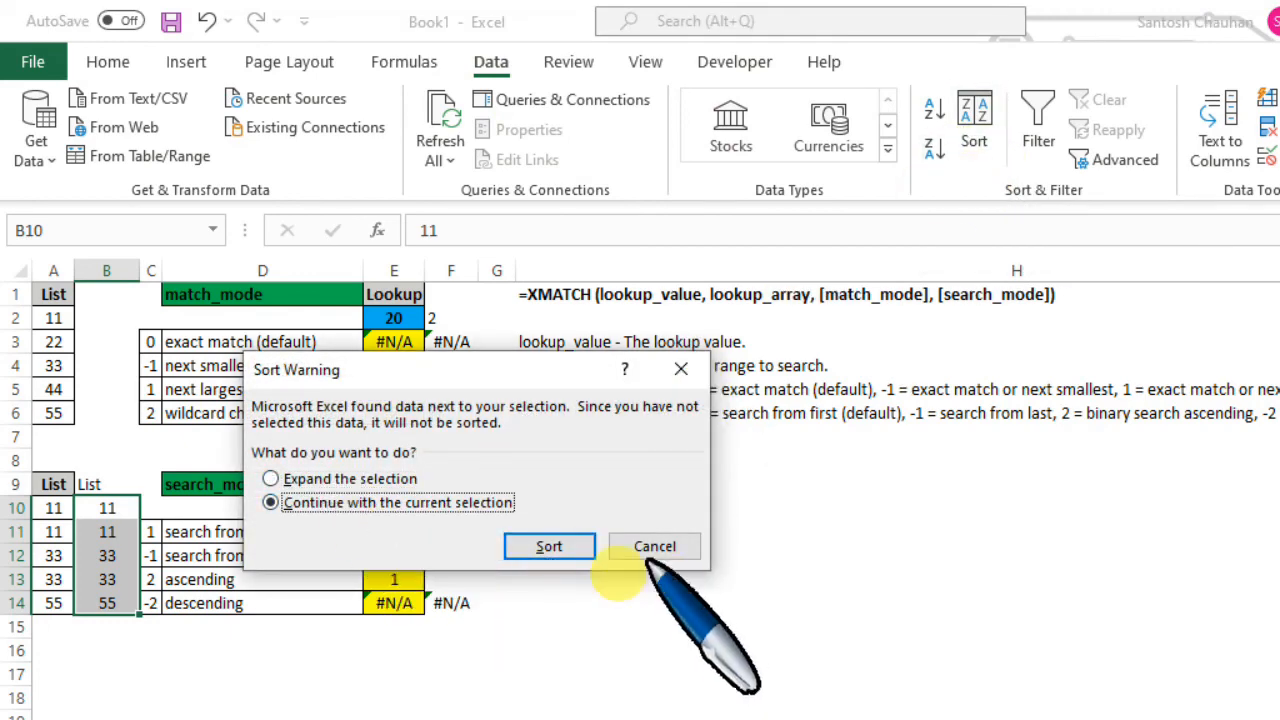
{"action": "left_click", "coordinate": [549, 546]}
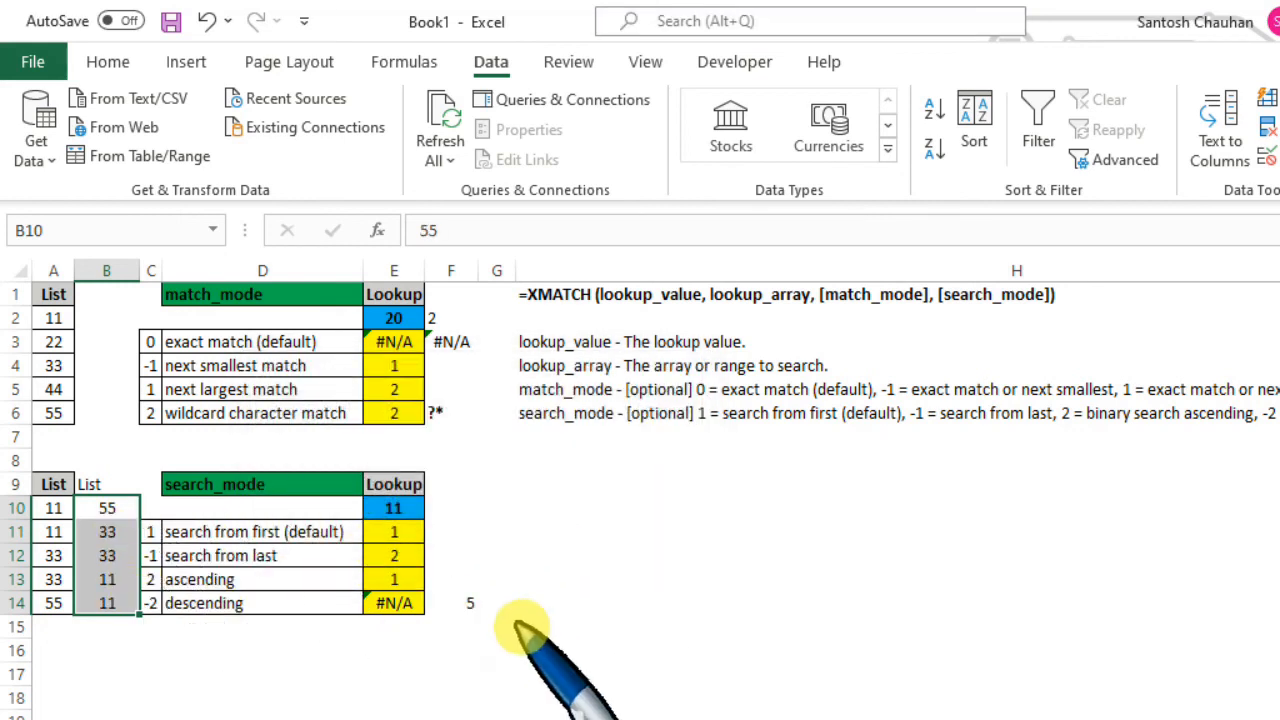
{"action": "left_click", "coordinate": [462, 604]}
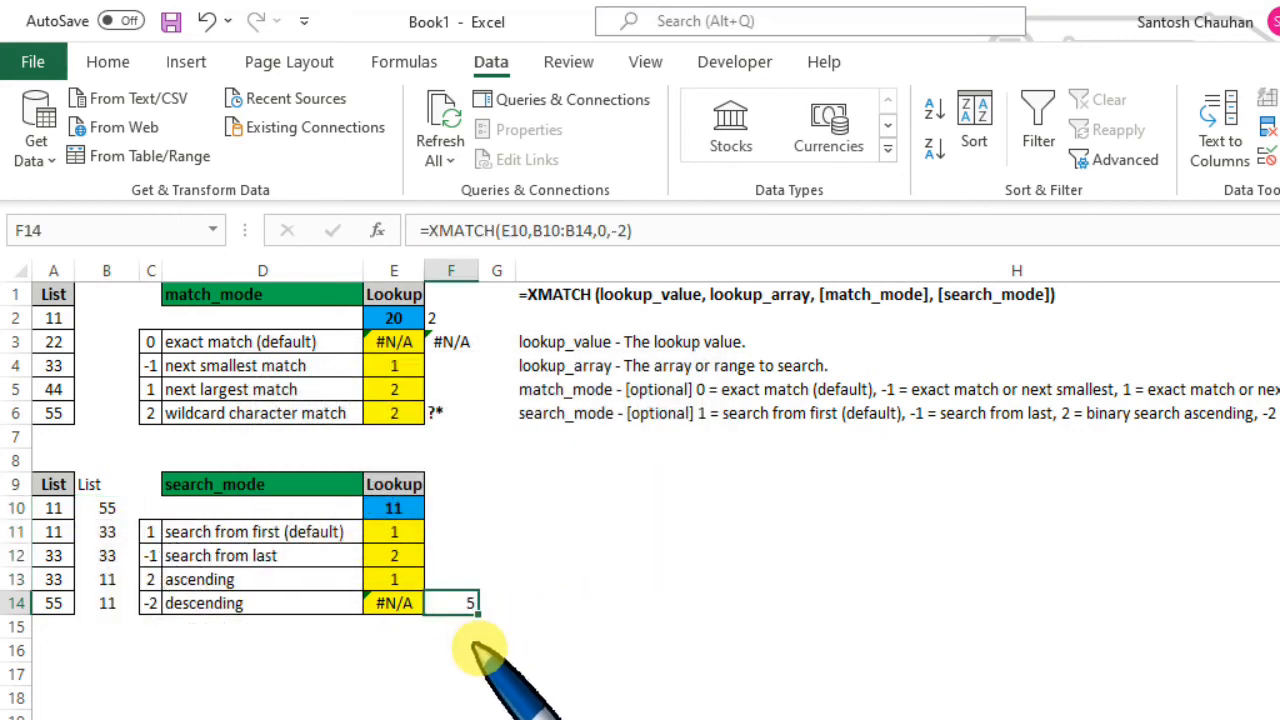